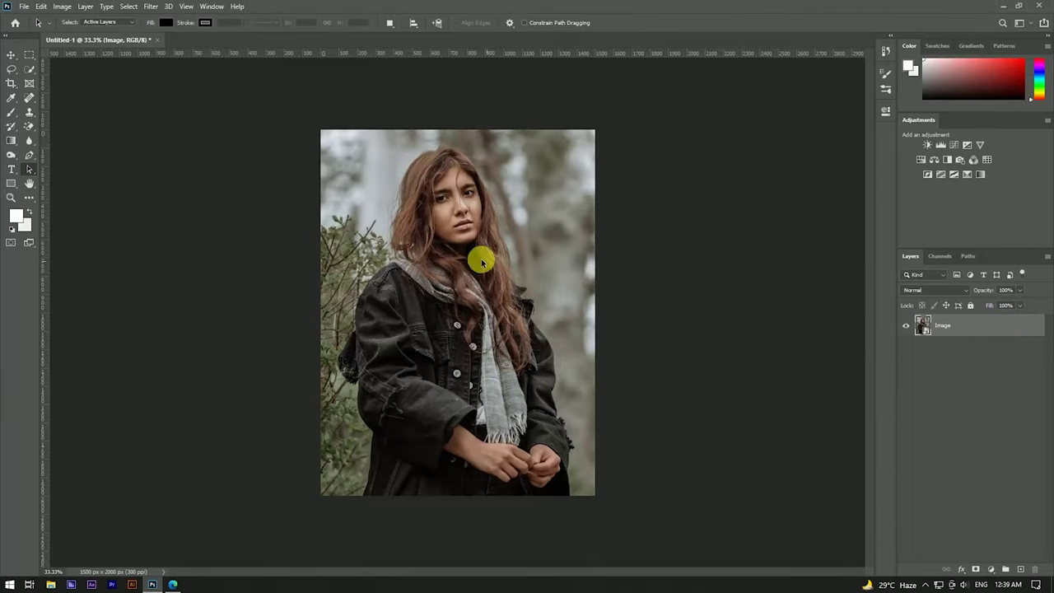
Duplicate the Image layer by dragging it onto the New Layer button
{"action": "scroll", "coordinate": [448, 184], "scroll_direction": "up", "scroll_amount": 3}
{"action": "scroll", "coordinate": [459, 188], "scroll_direction": "up", "scroll_amount": 3}
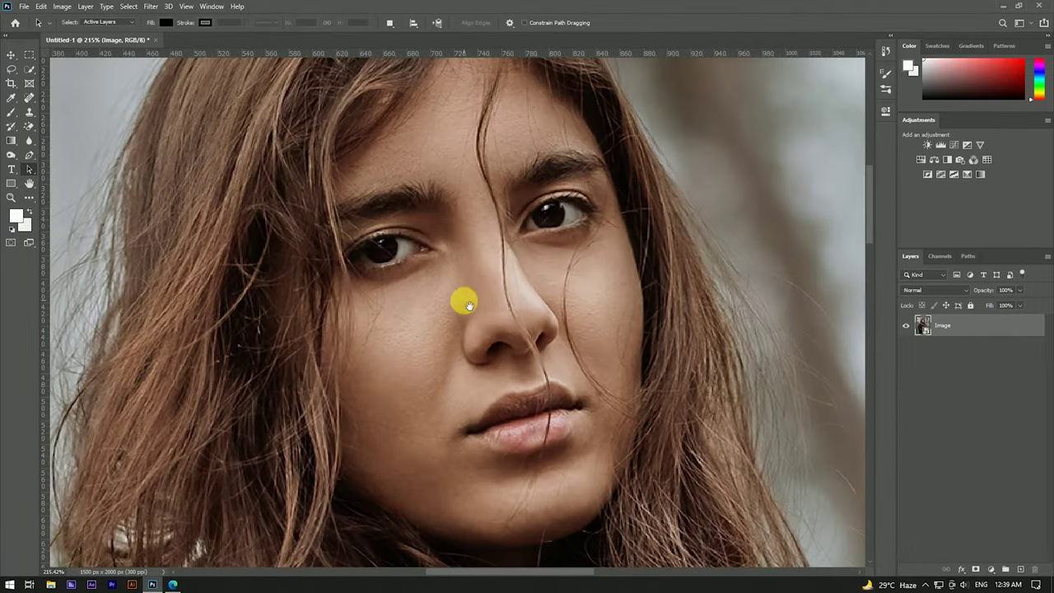
{"action": "scroll", "coordinate": [527, 214], "scroll_direction": "up", "scroll_amount": 2}
{"action": "scroll", "coordinate": [543, 210], "scroll_direction": "down", "scroll_amount": 4}
{"action": "scroll", "coordinate": [549, 204], "scroll_direction": "down", "scroll_amount": 4}
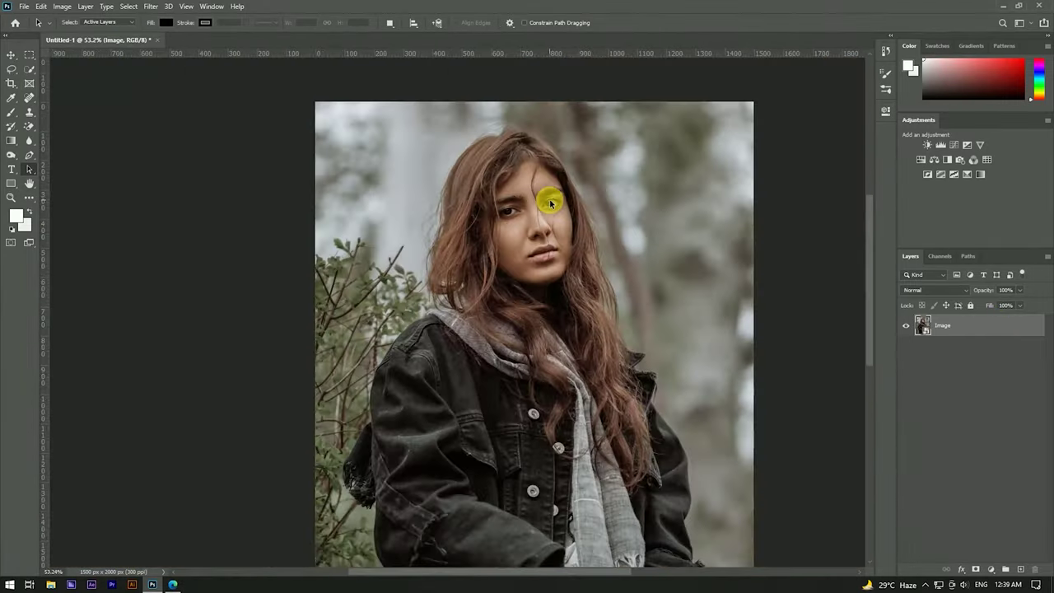
{"action": "scroll", "coordinate": [551, 240], "scroll_direction": "down", "scroll_amount": 2}
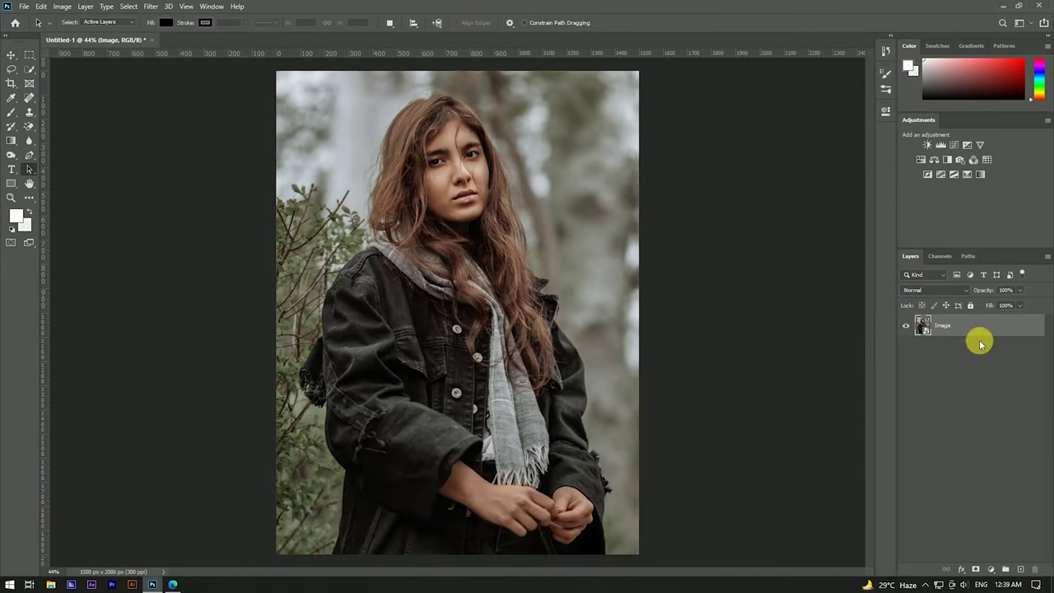
{"action": "left_click_drag", "start_coordinate": [1019, 330], "coordinate": [1020, 569]}
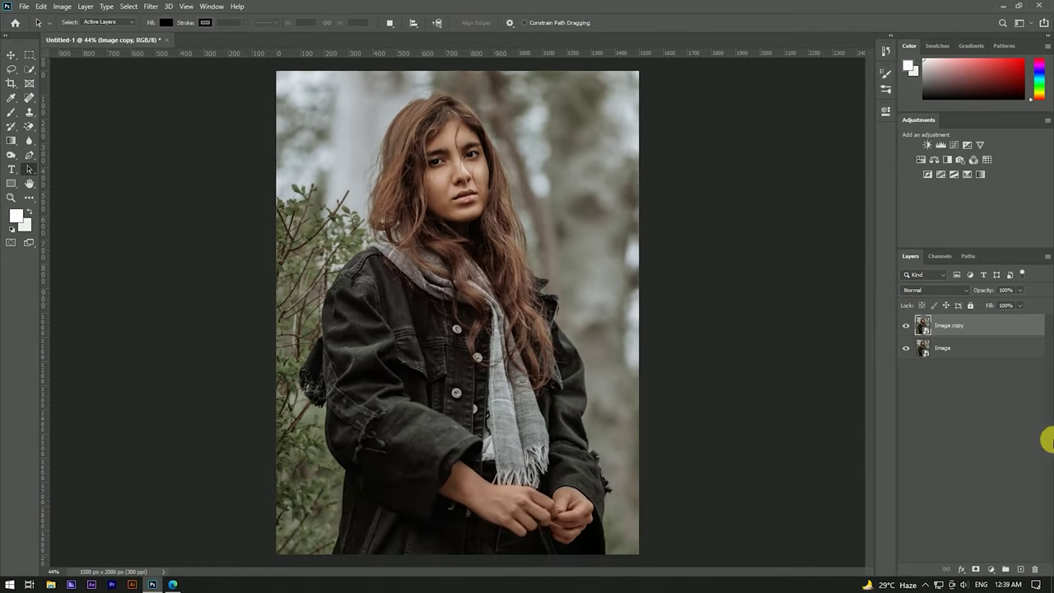
Select the new Image copy layer and bring up the Image adjustments list
{"action": "scroll", "coordinate": [594, 221], "scroll_direction": "down", "scroll_amount": 1}
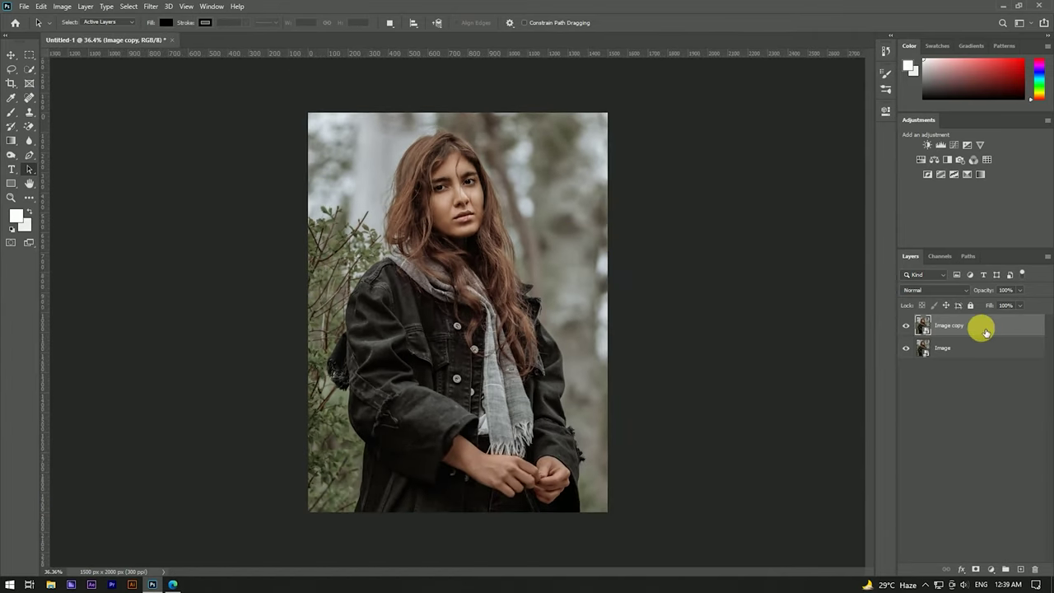
{"action": "scroll", "coordinate": [436, 239], "scroll_direction": "up", "scroll_amount": 3}
{"action": "scroll", "coordinate": [441, 247], "scroll_direction": "down", "scroll_amount": 2}
{"action": "scroll", "coordinate": [444, 254], "scroll_direction": "down", "scroll_amount": 1}
{"action": "left_click", "coordinate": [975, 327]}
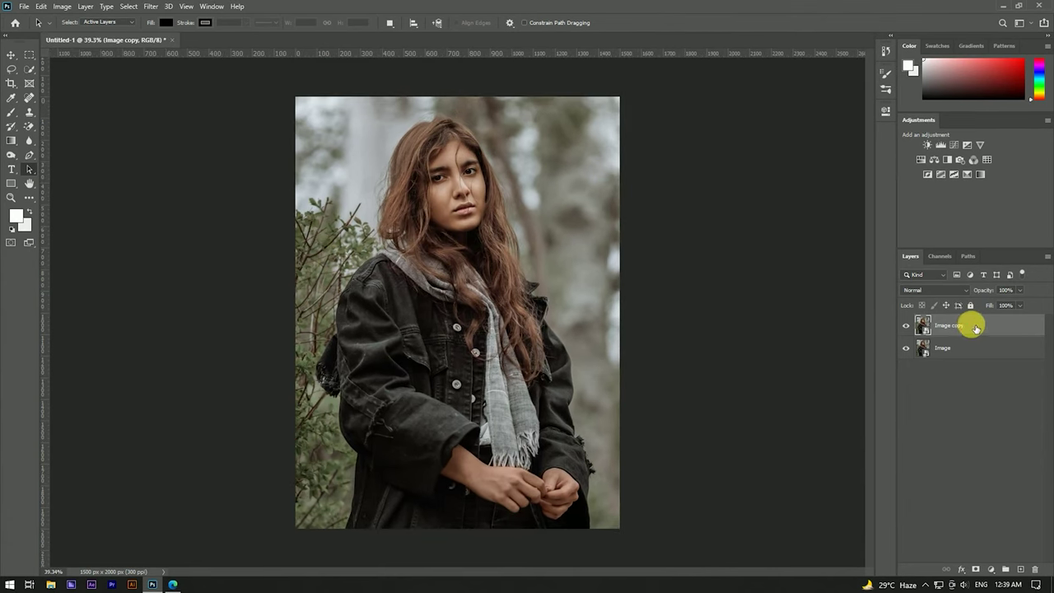
{"action": "left_click", "coordinate": [57, 7]}
{"action": "mouse_move", "coordinate": [79, 34]}
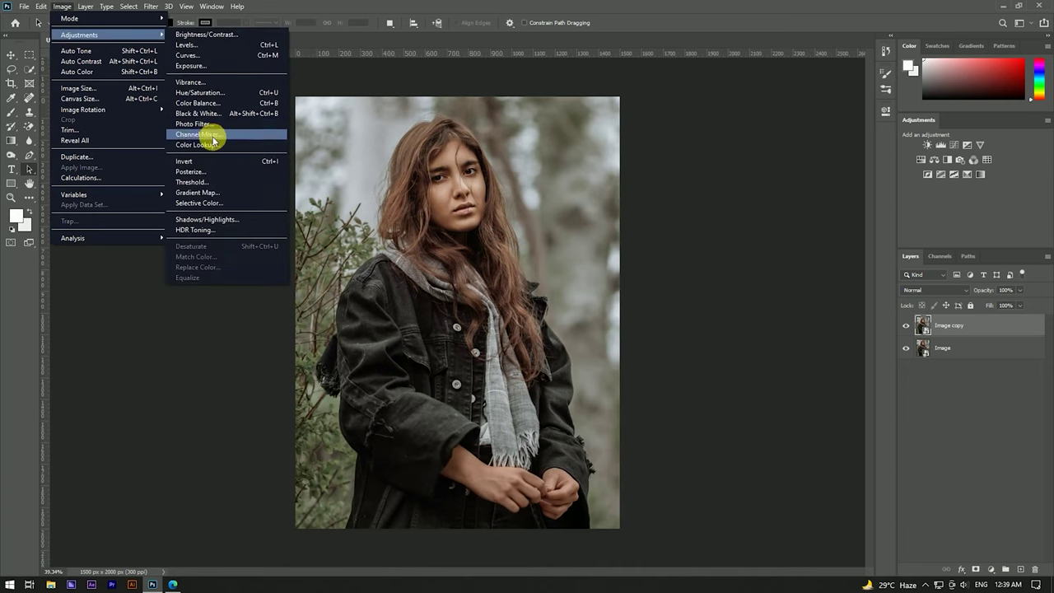
Grade Image copy with a 2Strip.look Color Lookup and collapse its smart filter rows
{"action": "left_click", "coordinate": [211, 145]}
{"action": "left_click_drag", "start_coordinate": [494, 132], "coordinate": [791, 123]}
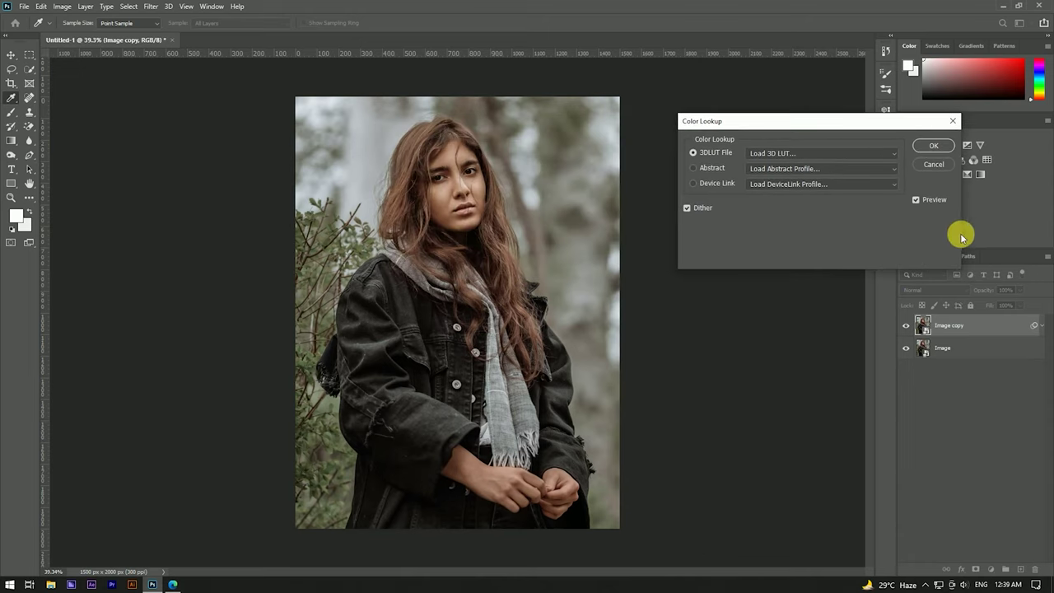
{"action": "left_click", "coordinate": [782, 155]}
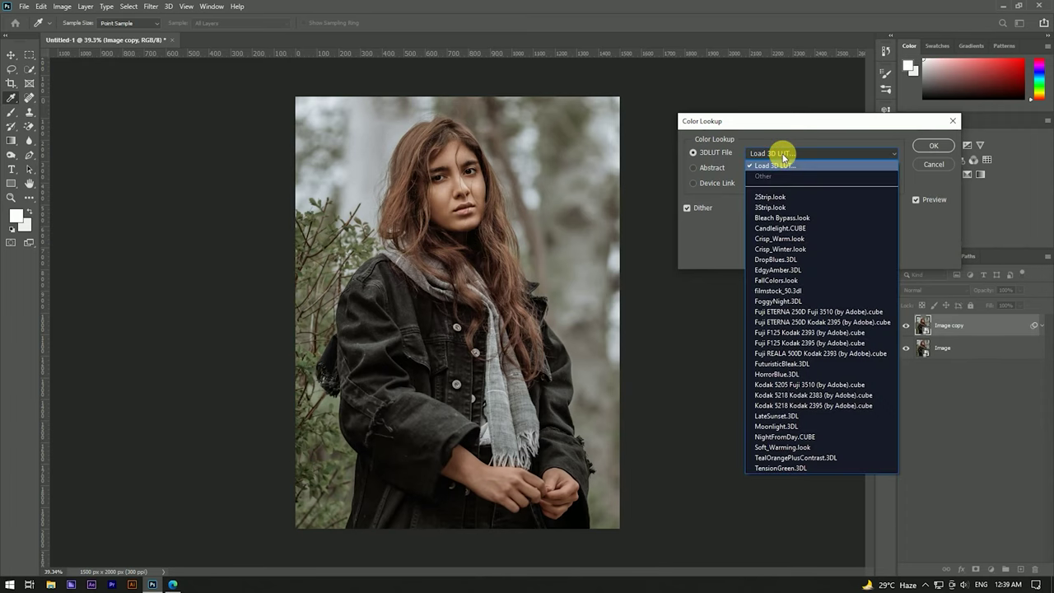
{"action": "left_click", "coordinate": [782, 198]}
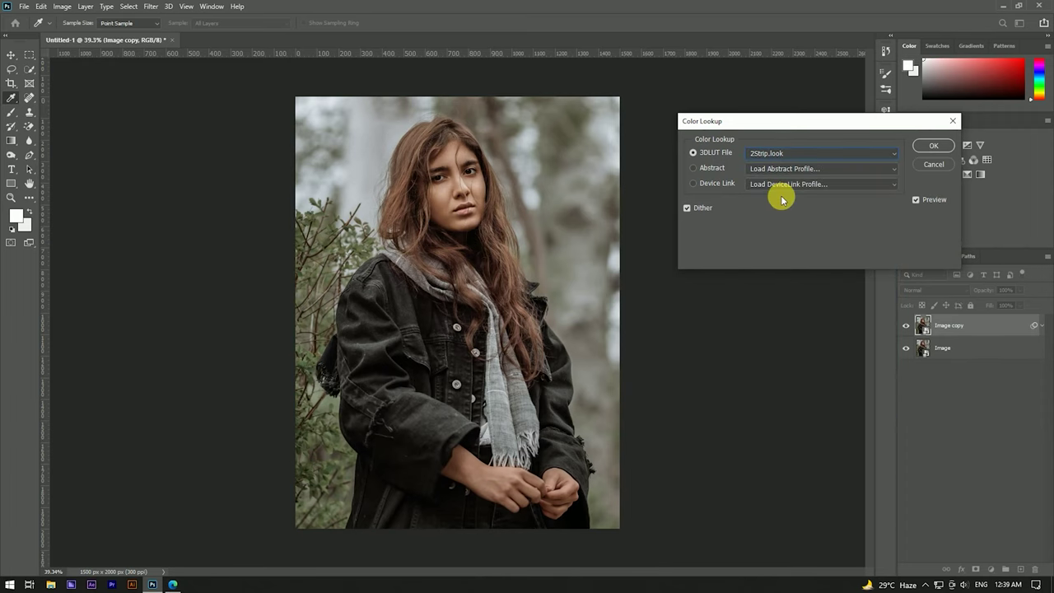
{"action": "left_click", "coordinate": [935, 145]}
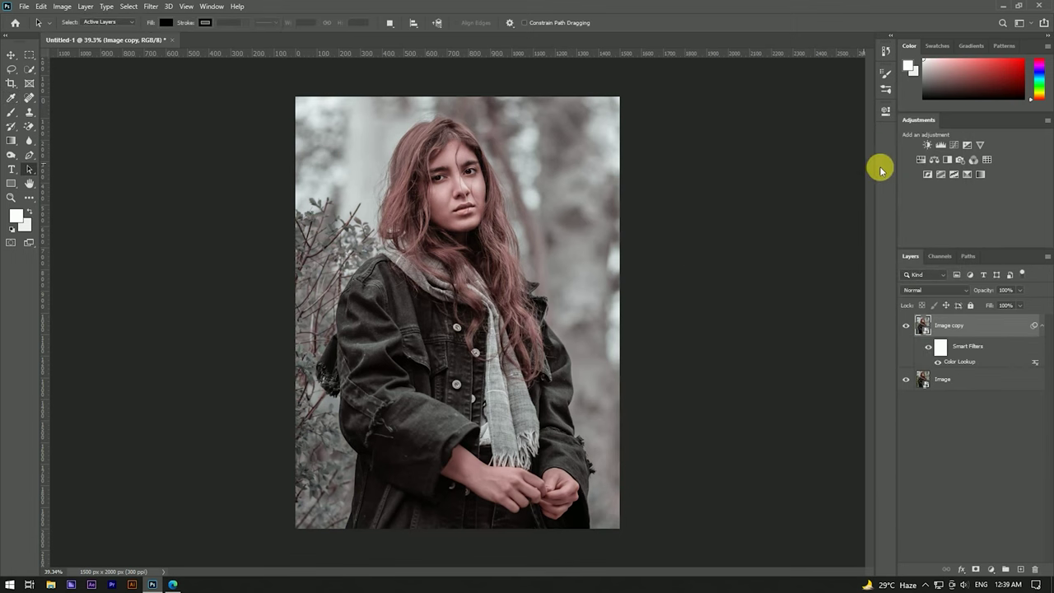
{"action": "left_click", "coordinate": [1041, 327]}
Add a layer mask to Image copy and paint black at half opacity under the left eye
{"action": "scroll", "coordinate": [474, 181], "scroll_direction": "up", "scroll_amount": 5}
{"action": "scroll", "coordinate": [642, 234], "scroll_direction": "down", "scroll_amount": 1}
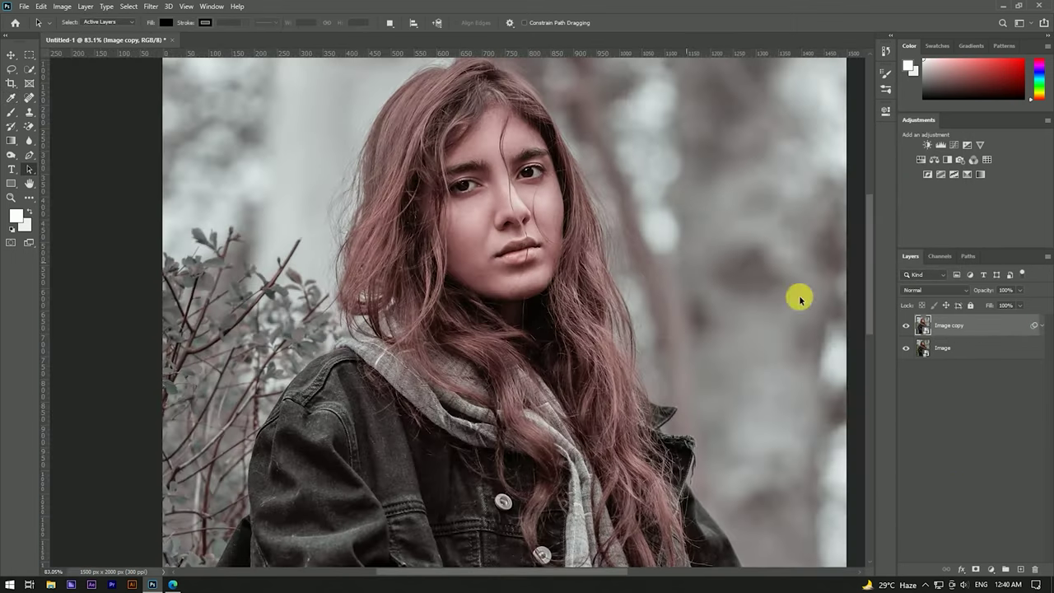
{"action": "left_click", "coordinate": [976, 570]}
{"action": "scroll", "coordinate": [478, 165], "scroll_direction": "up", "scroll_amount": 4}
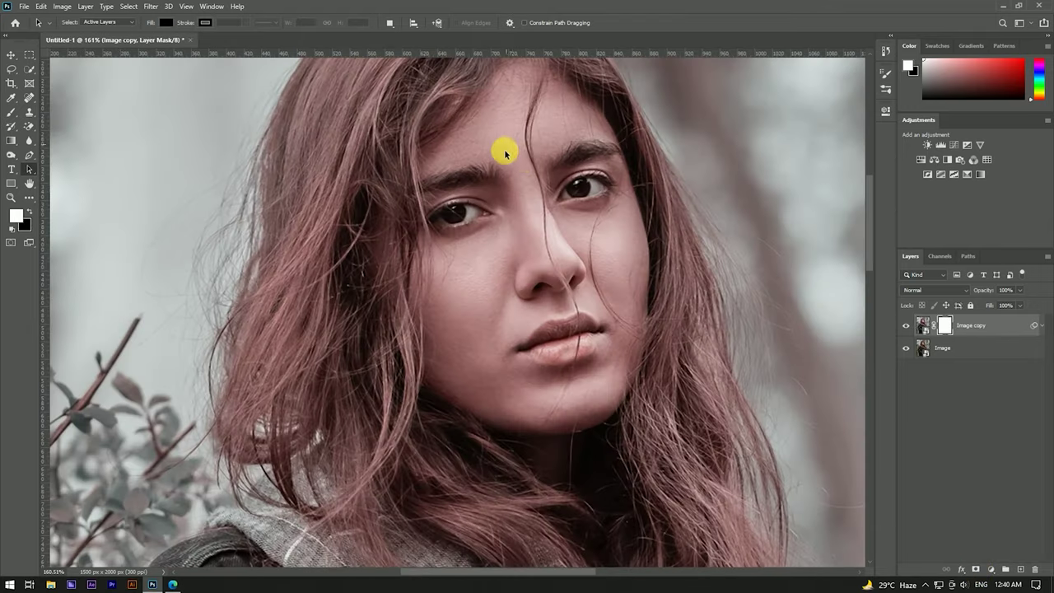
{"action": "key", "text": "b"}
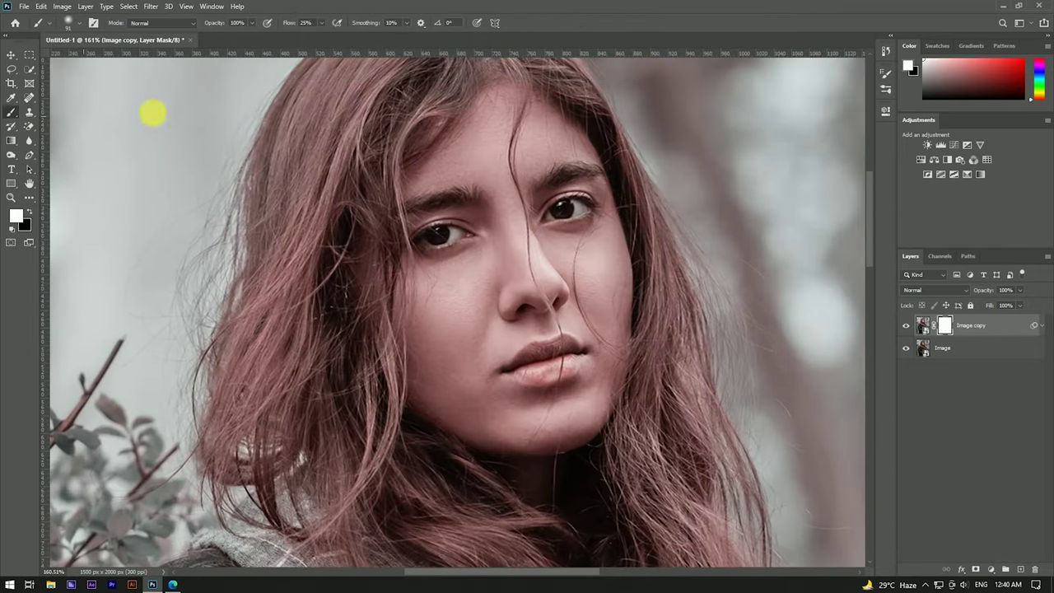
{"action": "left_click_drag", "start_coordinate": [216, 22], "coordinate": [202, 24]}
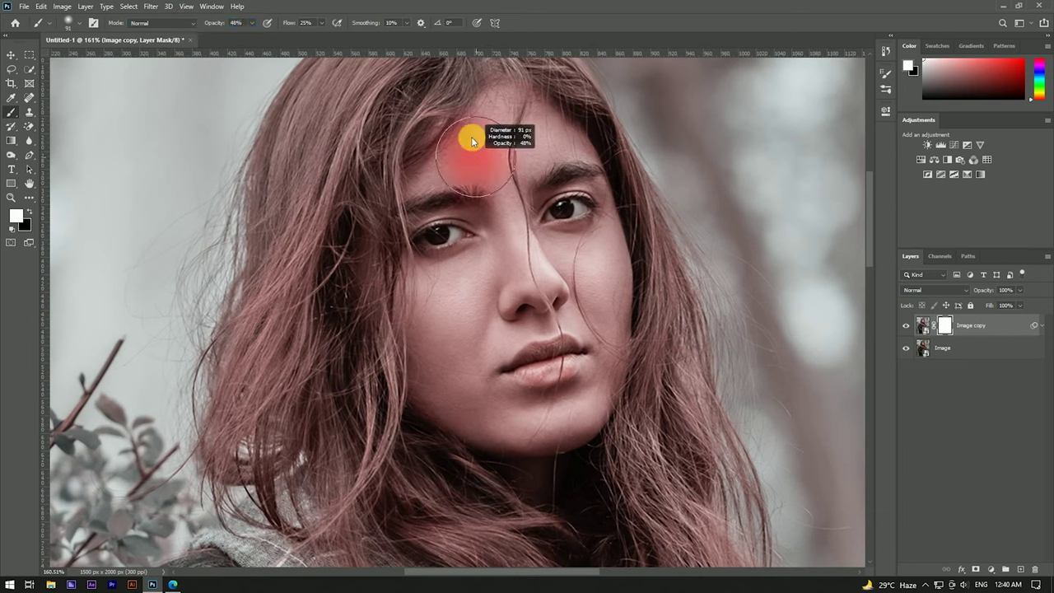
{"action": "left_click_drag", "start_coordinate": [437, 235], "coordinate": [452, 216]}
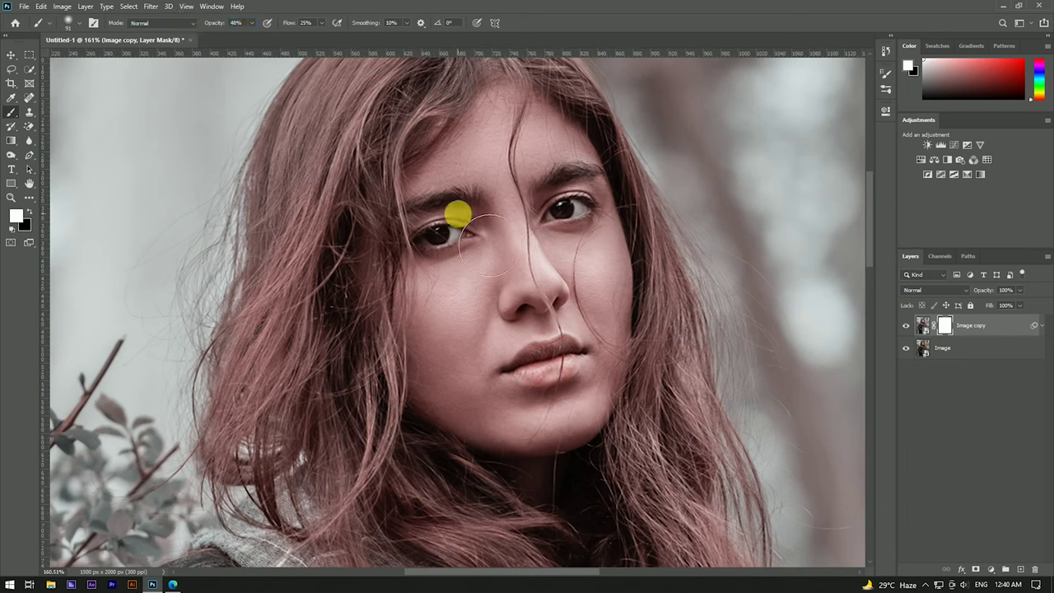
{"action": "left_click", "coordinate": [25, 211]}
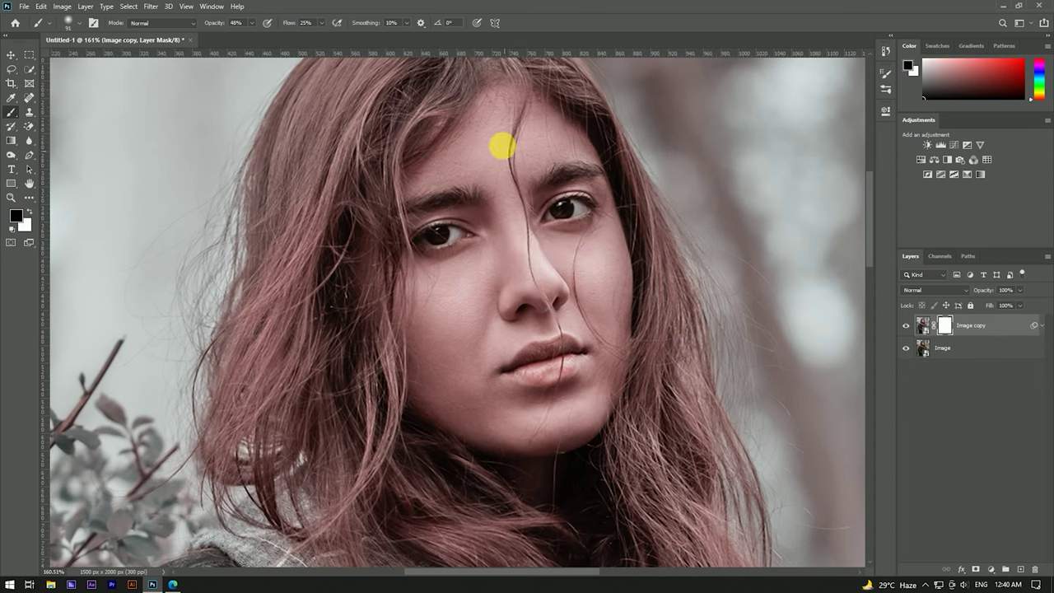
{"action": "left_click_drag", "start_coordinate": [461, 233], "coordinate": [482, 193]}
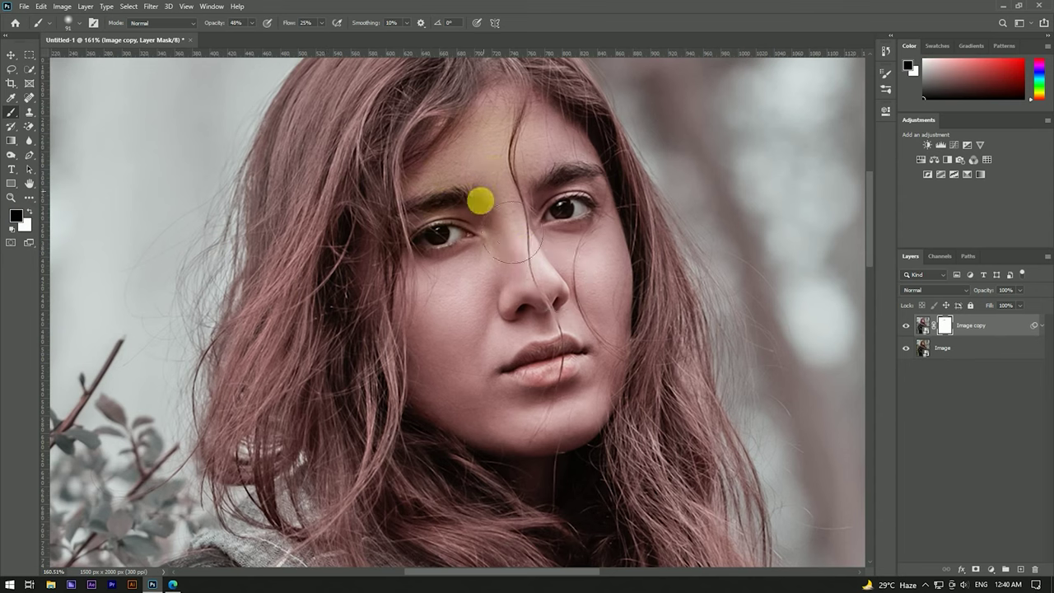
At 70% opacity and 24% flow, paint black over the left eye, cheek and nose
{"action": "left_click_drag", "start_coordinate": [218, 25], "coordinate": [273, 29]}
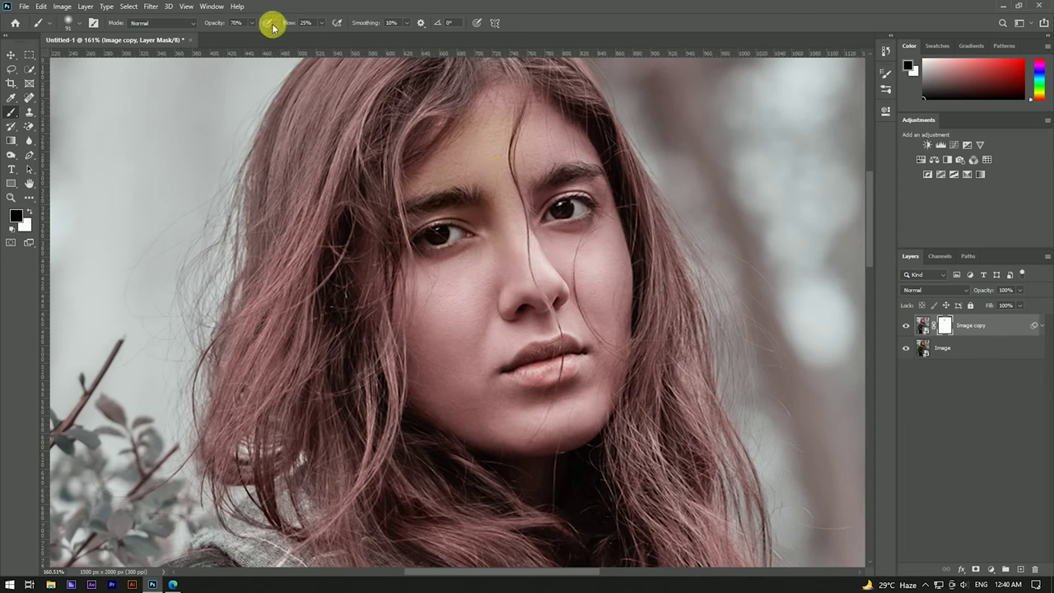
{"action": "key", "text": "x"}
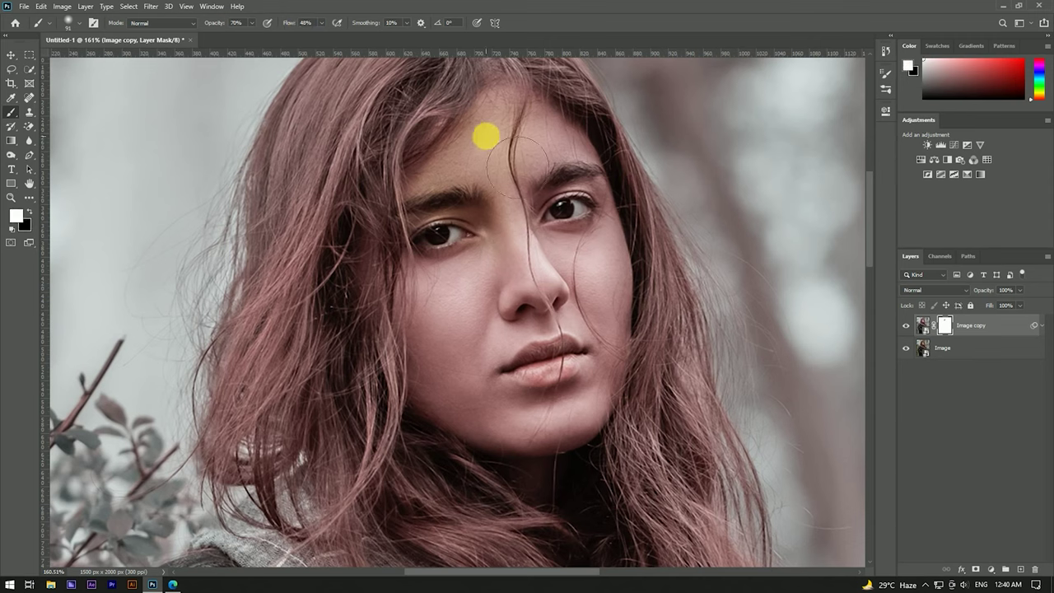
{"action": "key", "text": "x"}
{"action": "left_click_drag", "start_coordinate": [472, 228], "coordinate": [428, 221]}
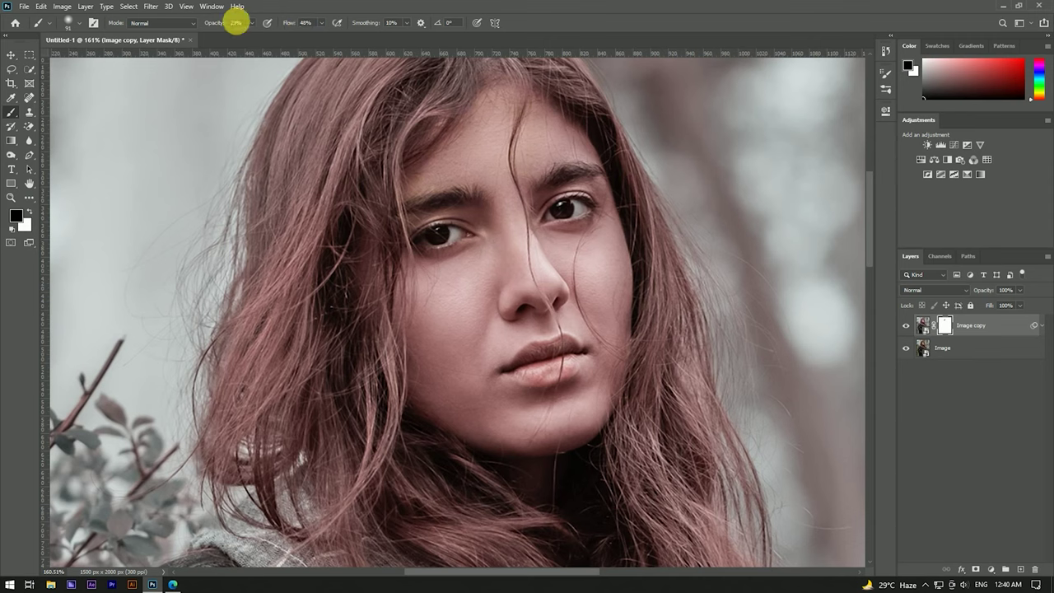
{"action": "left_click_drag", "start_coordinate": [288, 22], "coordinate": [235, 27]}
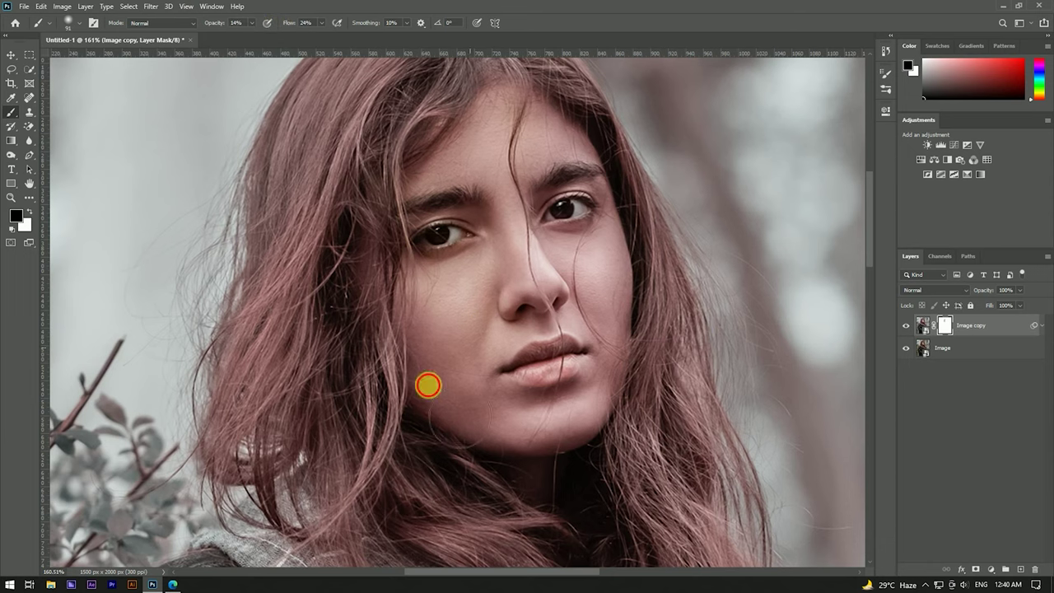
{"action": "mouse_move", "coordinate": [593, 296]}
{"action": "left_mouse_down"}
{"action": "mouse_move", "coordinate": [535, 268]}
{"action": "mouse_move", "coordinate": [568, 411]}
{"action": "left_mouse_up"}
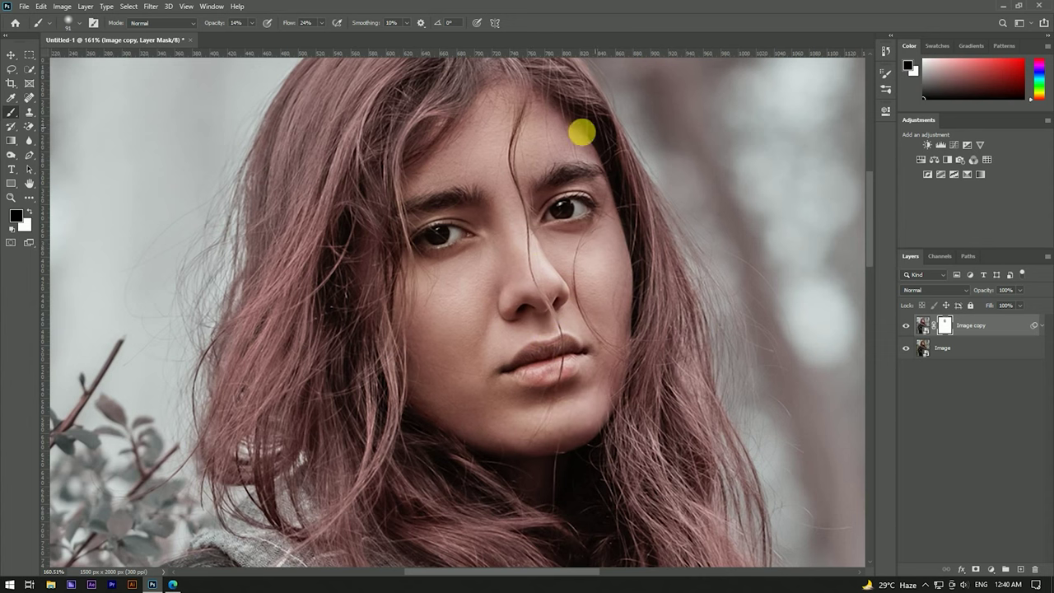
Fit the portrait on screen to review the mask, then reset to white and the Move tool
{"action": "key", "text": "ctrl+1"}
{"action": "scroll", "coordinate": [532, 203], "scroll_direction": "down", "scroll_amount": 5}
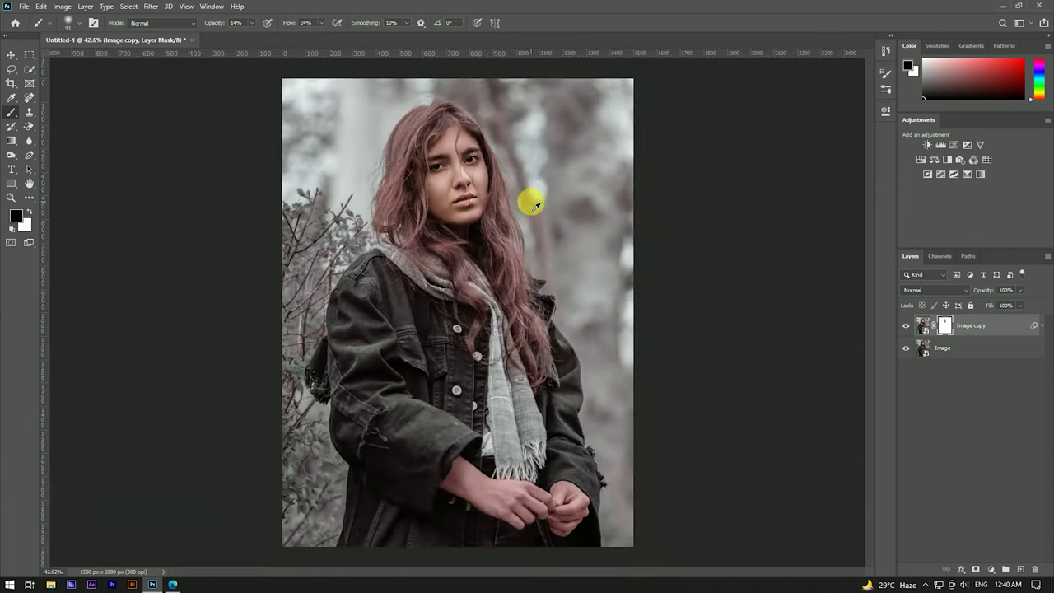
{"action": "scroll", "coordinate": [473, 186], "scroll_direction": "up", "scroll_amount": 2}
{"action": "scroll", "coordinate": [405, 186], "scroll_direction": "up", "scroll_amount": 3}
{"action": "scroll", "coordinate": [445, 255], "scroll_direction": "up", "scroll_amount": 1}
{"action": "scroll", "coordinate": [517, 160], "scroll_direction": "down", "scroll_amount": 2}
{"action": "scroll", "coordinate": [478, 155], "scroll_direction": "down", "scroll_amount": 2}
{"action": "scroll", "coordinate": [442, 141], "scroll_direction": "up", "scroll_amount": 1}
{"action": "scroll", "coordinate": [478, 113], "scroll_direction": "up", "scroll_amount": 3}
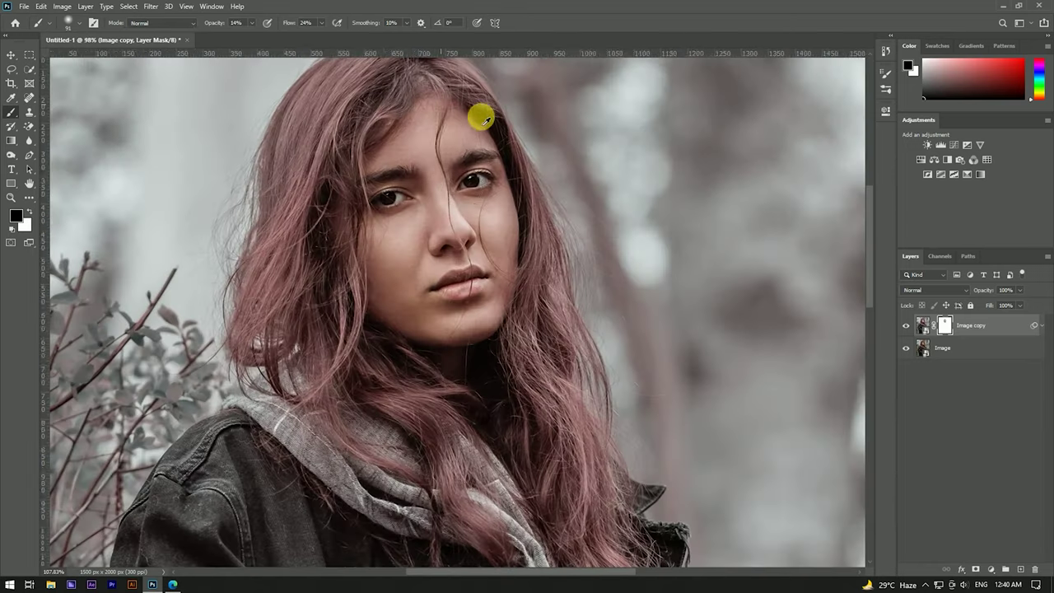
{"action": "key", "text": "x"}
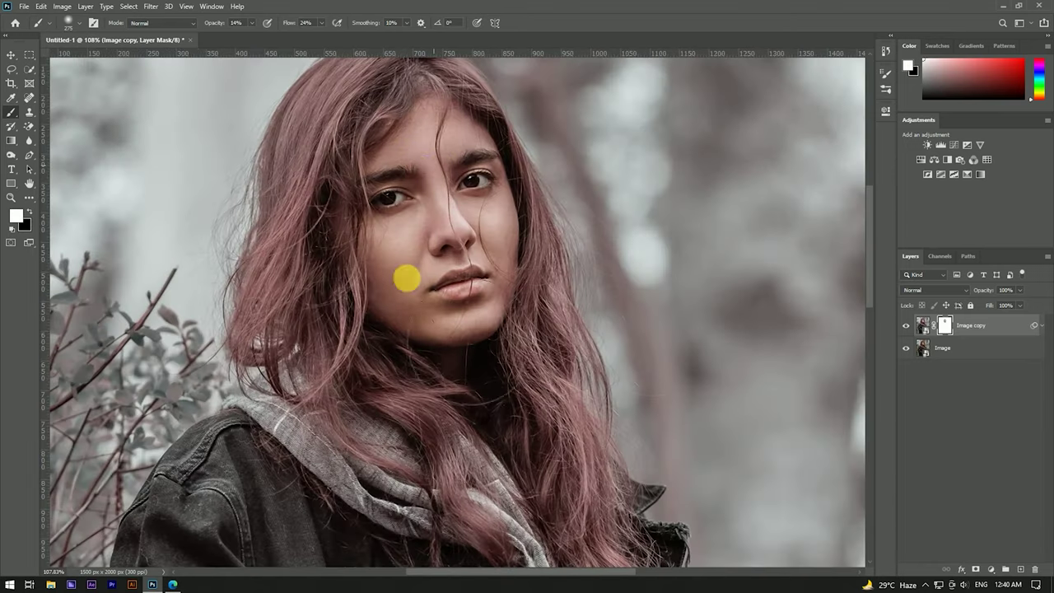
{"action": "scroll", "coordinate": [484, 211], "scroll_direction": "down", "scroll_amount": 3}
{"action": "scroll", "coordinate": [482, 201], "scroll_direction": "up", "scroll_amount": 1}
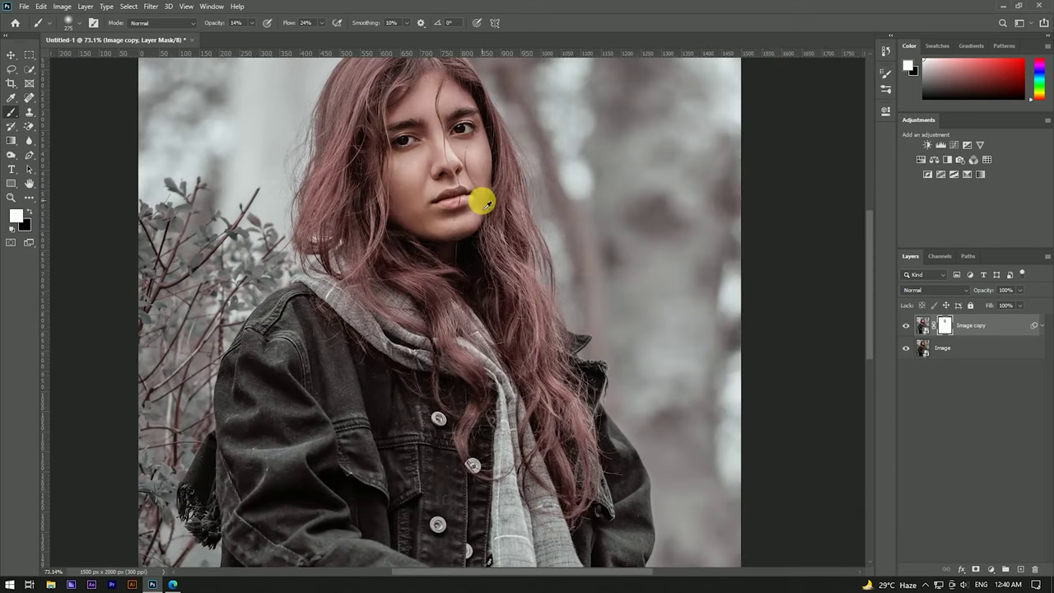
{"action": "scroll", "coordinate": [491, 236], "scroll_direction": "down", "scroll_amount": 2}
{"action": "scroll", "coordinate": [492, 236], "scroll_direction": "down", "scroll_amount": 1}
{"action": "key", "text": "v"}
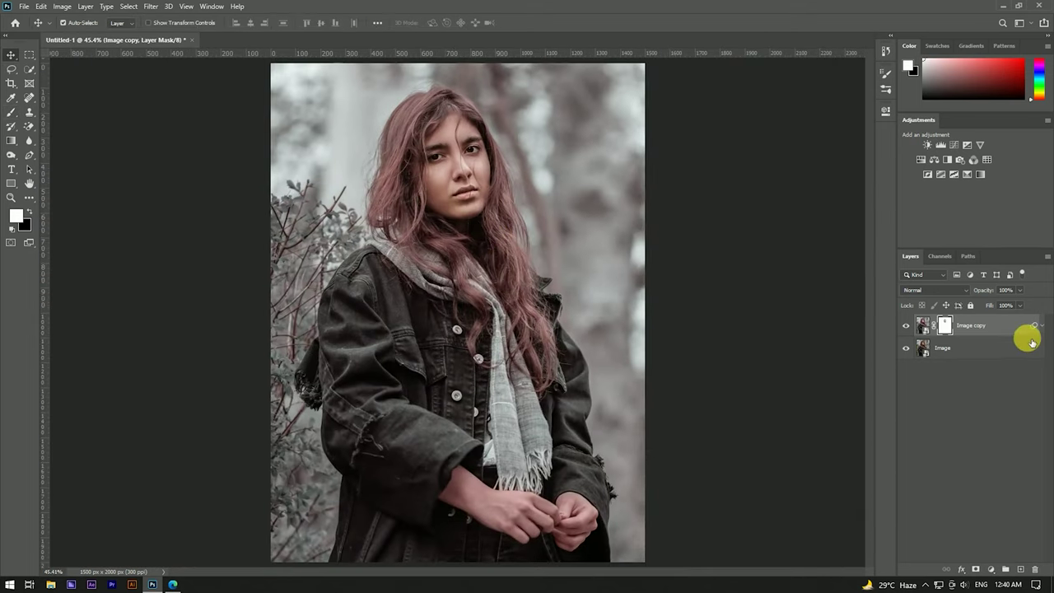
Convert Image copy, with its grade and mask, into a smart object ready for filtering
{"action": "right_click", "coordinate": [1019, 324]}
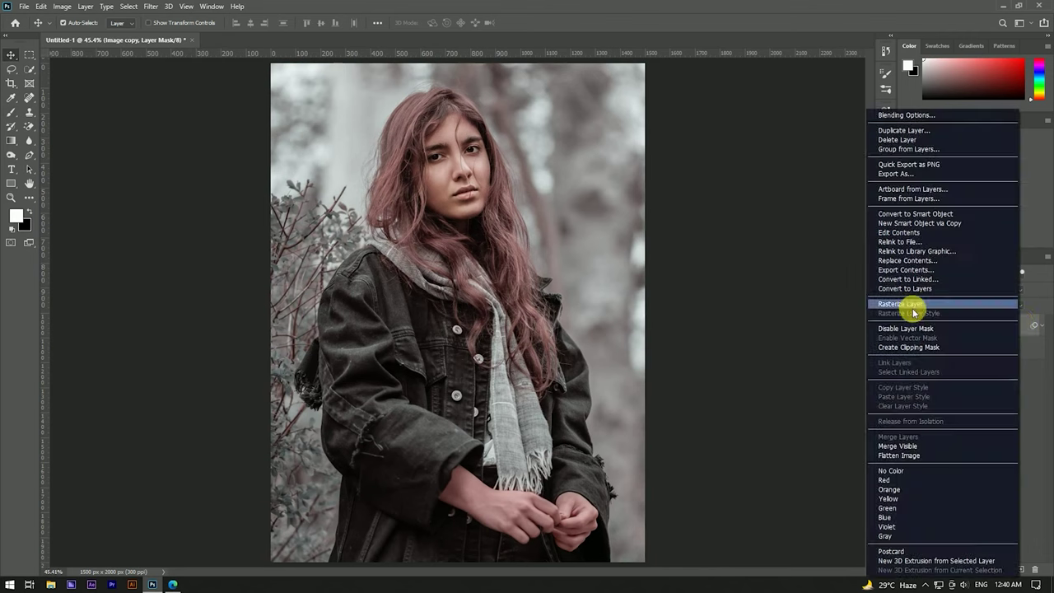
{"action": "left_click", "coordinate": [914, 216]}
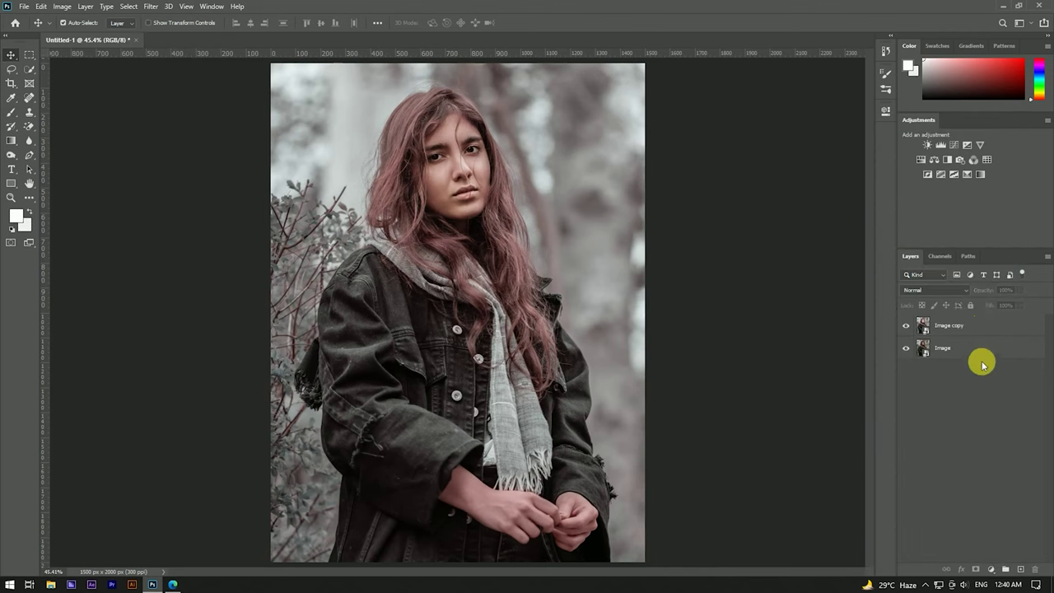
{"action": "scroll", "coordinate": [568, 249], "scroll_direction": "down", "scroll_amount": 2}
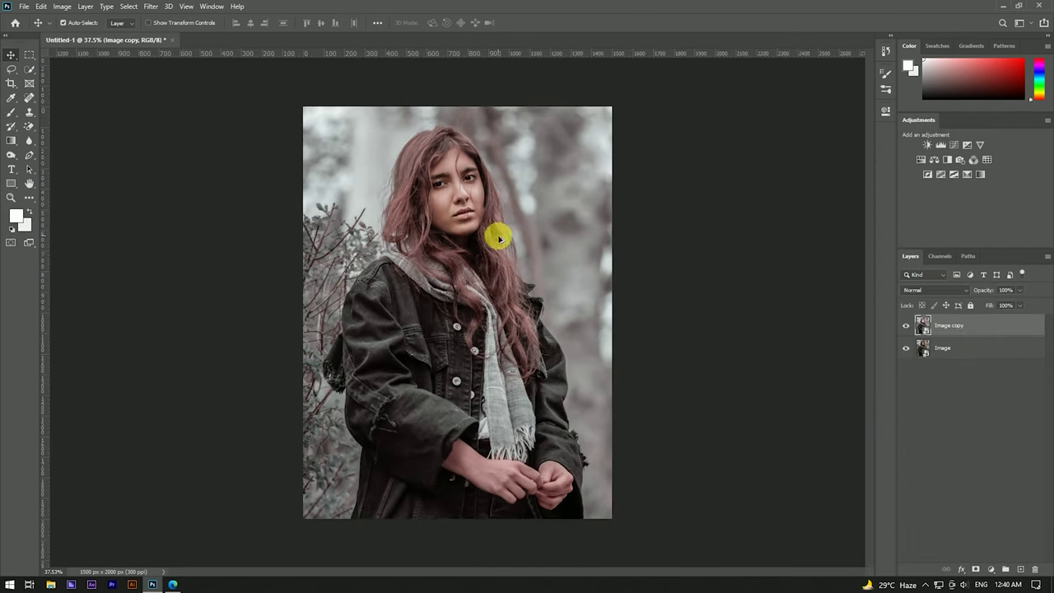
{"action": "left_click", "coordinate": [151, 5]}
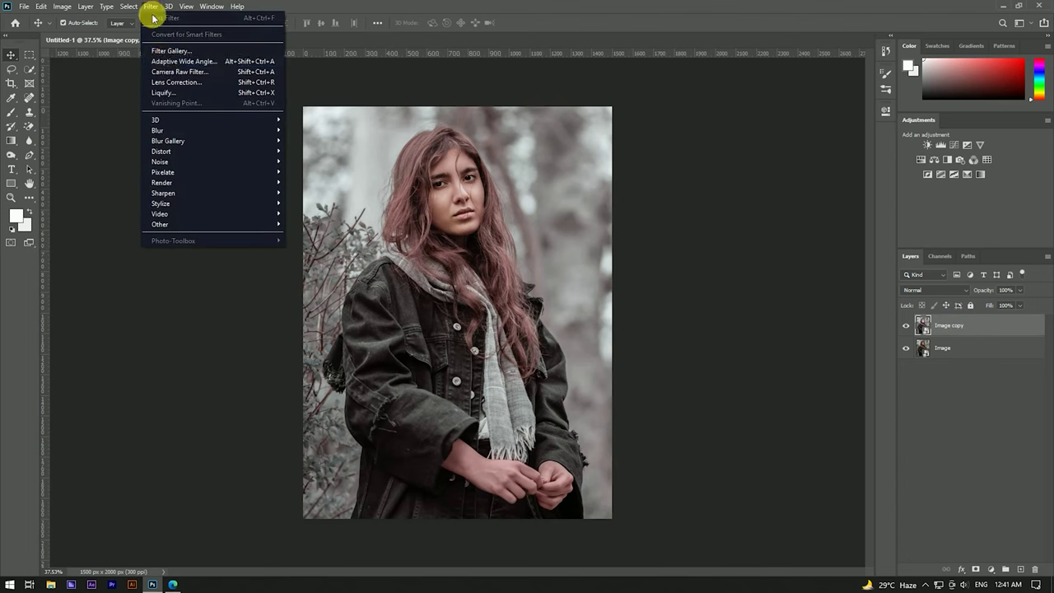
Raise Image copy's contrast with a Camera Raw smart filter and collapse its filter list
{"action": "left_click", "coordinate": [169, 72]}
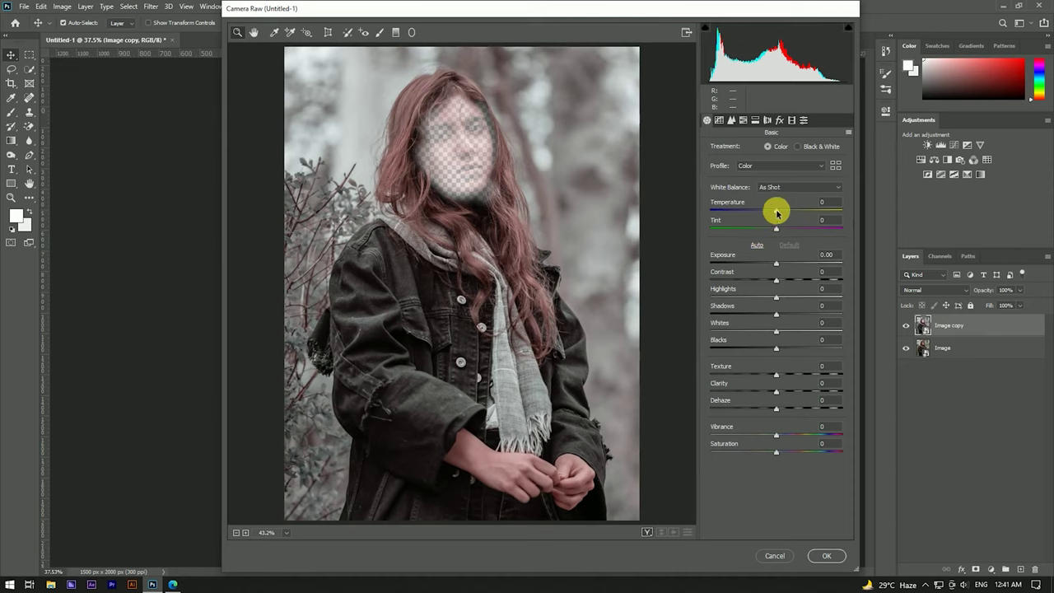
{"action": "left_click_drag", "start_coordinate": [780, 276], "coordinate": [787, 280]}
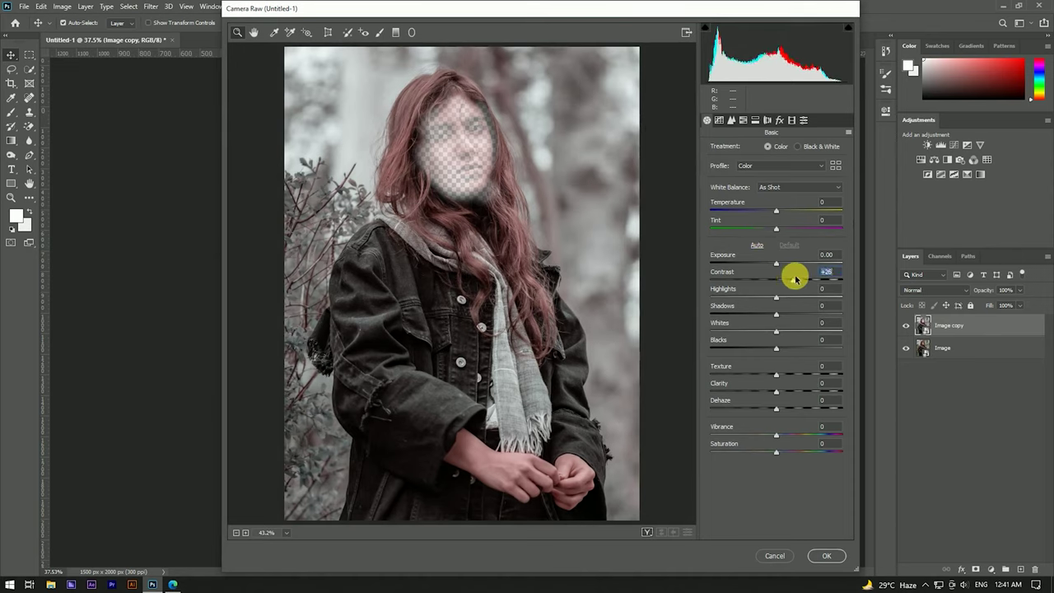
{"action": "left_click", "coordinate": [827, 555]}
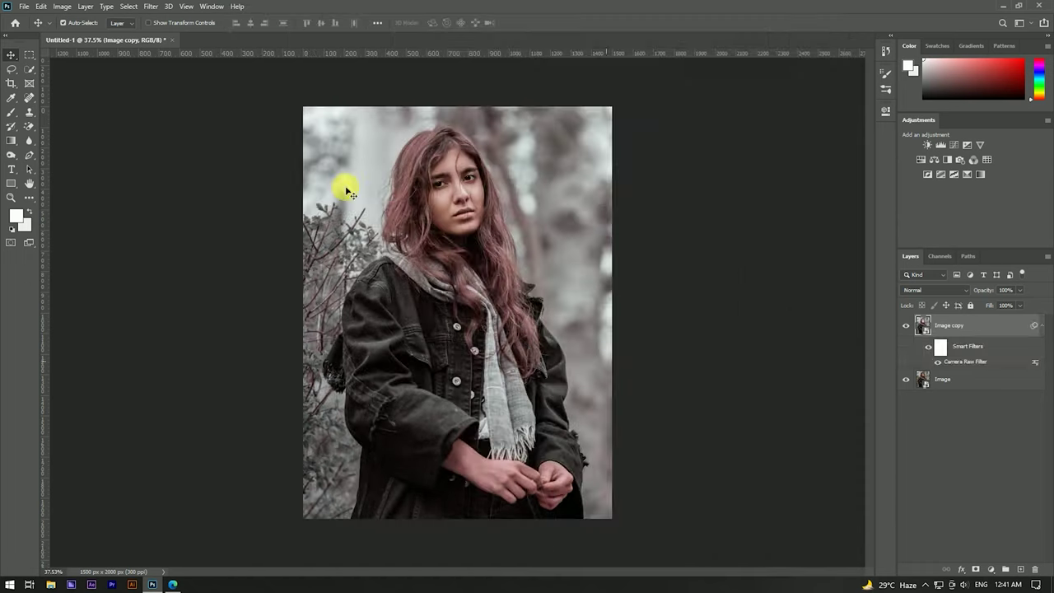
{"action": "scroll", "coordinate": [368, 216], "scroll_direction": "up", "scroll_amount": 3}
{"action": "scroll", "coordinate": [381, 212], "scroll_direction": "down", "scroll_amount": 2}
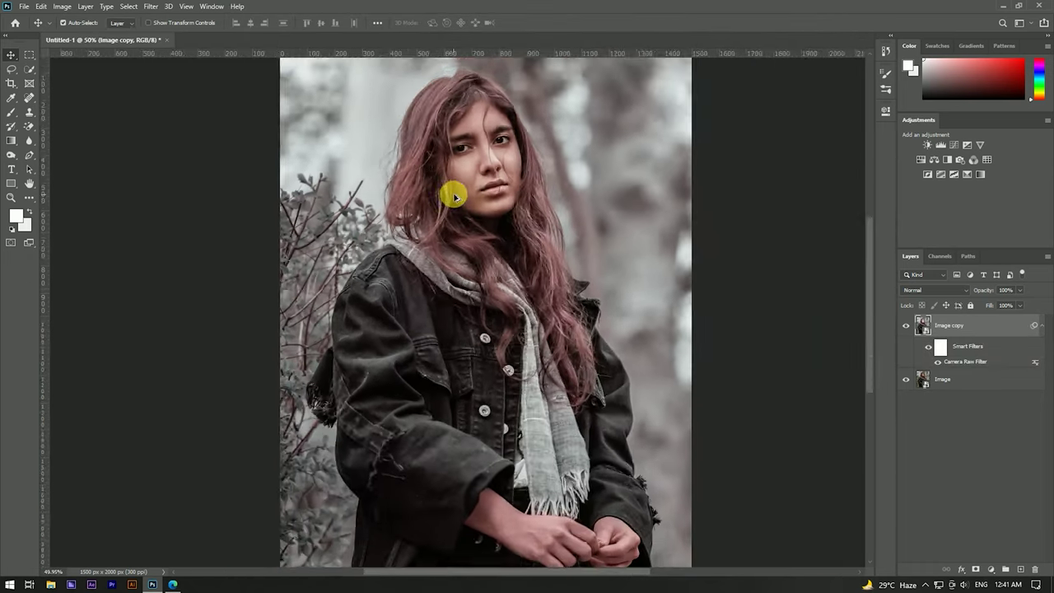
{"action": "scroll", "coordinate": [453, 193], "scroll_direction": "down", "scroll_amount": 1}
{"action": "left_click", "coordinate": [1043, 326]}
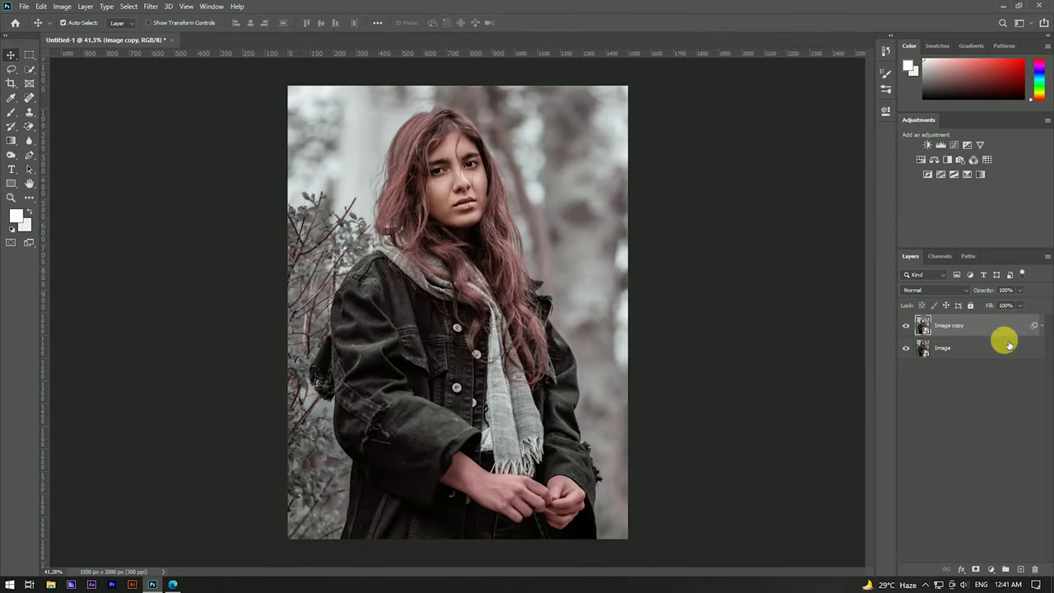
Briefly select both layers, dismiss the layer menu, and reselect only Image copy
{"action": "left_click", "coordinate": [1009, 344], "text": "shift"}
{"action": "right_click", "coordinate": [1009, 344]}
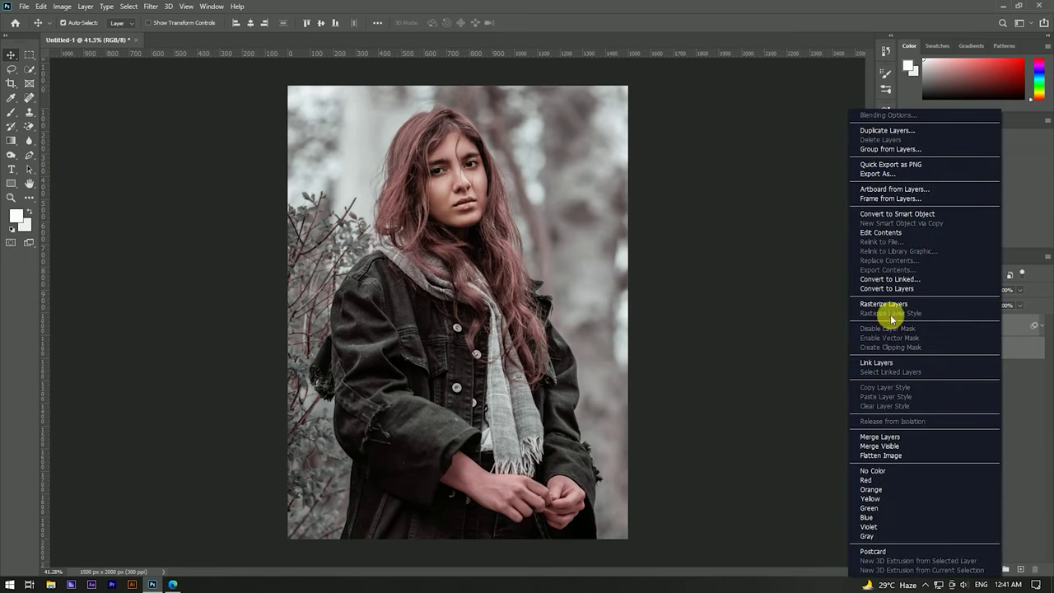
{"action": "left_click", "coordinate": [1038, 356]}
{"action": "left_click", "coordinate": [1019, 326]}
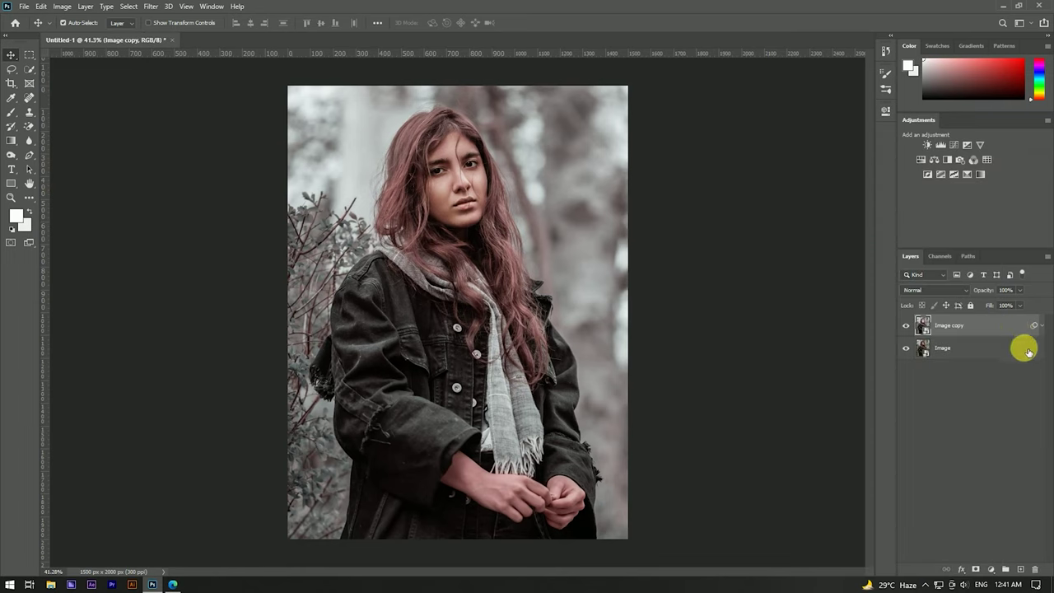
Stamp the Image copy and Image layers into a new merged Layer 1
{"action": "left_click", "coordinate": [1027, 352], "text": "shift"}
{"action": "key", "text": "ctrl+shift+alt+e"}
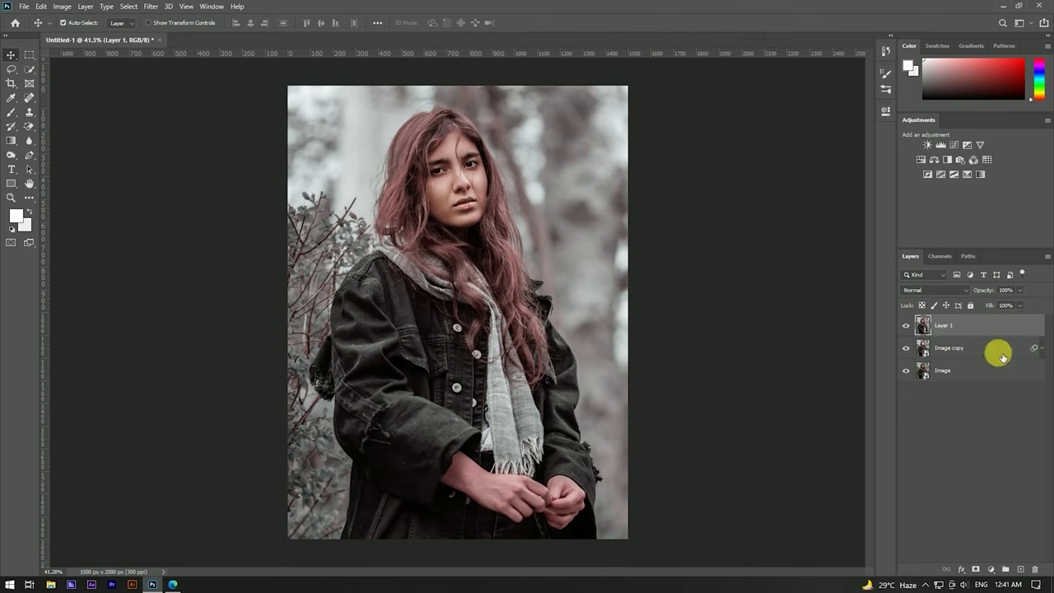
{"action": "scroll", "coordinate": [478, 294], "scroll_direction": "up", "scroll_amount": 3}
{"action": "scroll", "coordinate": [600, 294], "scroll_direction": "down", "scroll_amount": 3}
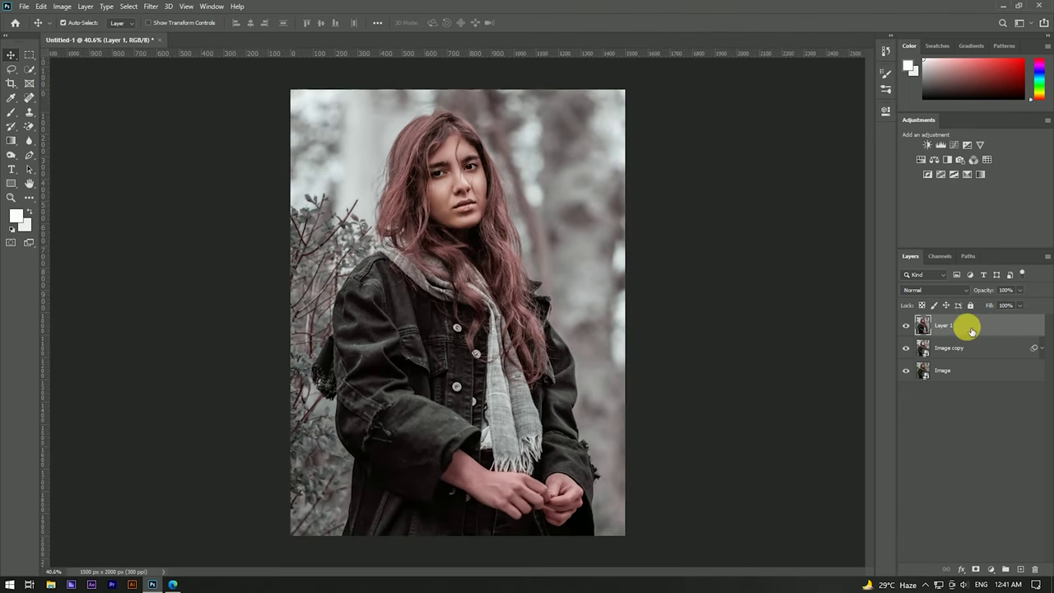
In Camera Raw on Layer 1, set Contrast to +18 and add a dark post-crop vignette
{"action": "left_click", "coordinate": [151, 8]}
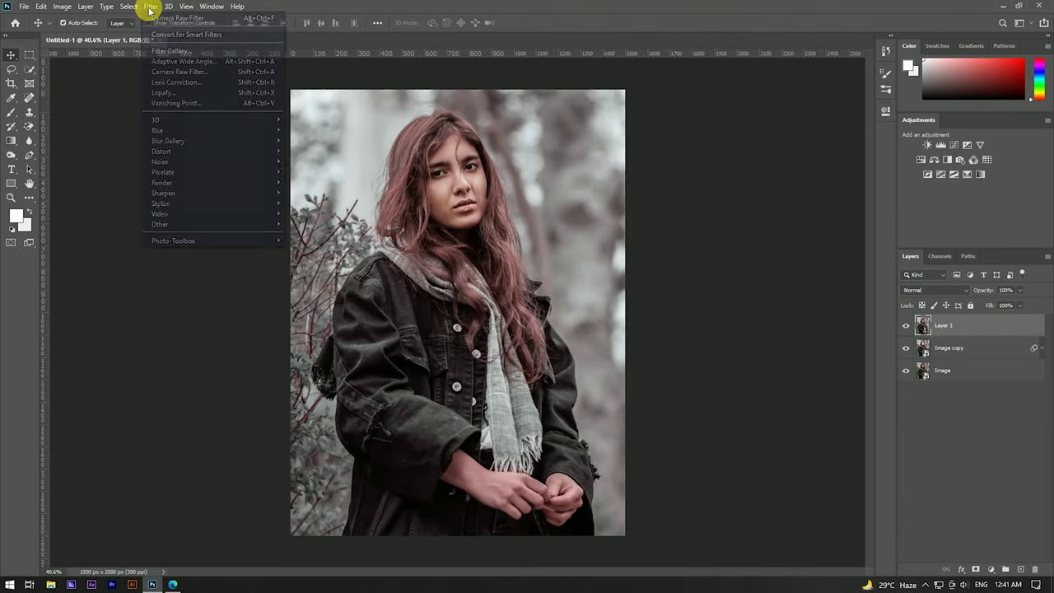
{"action": "left_click", "coordinate": [169, 71]}
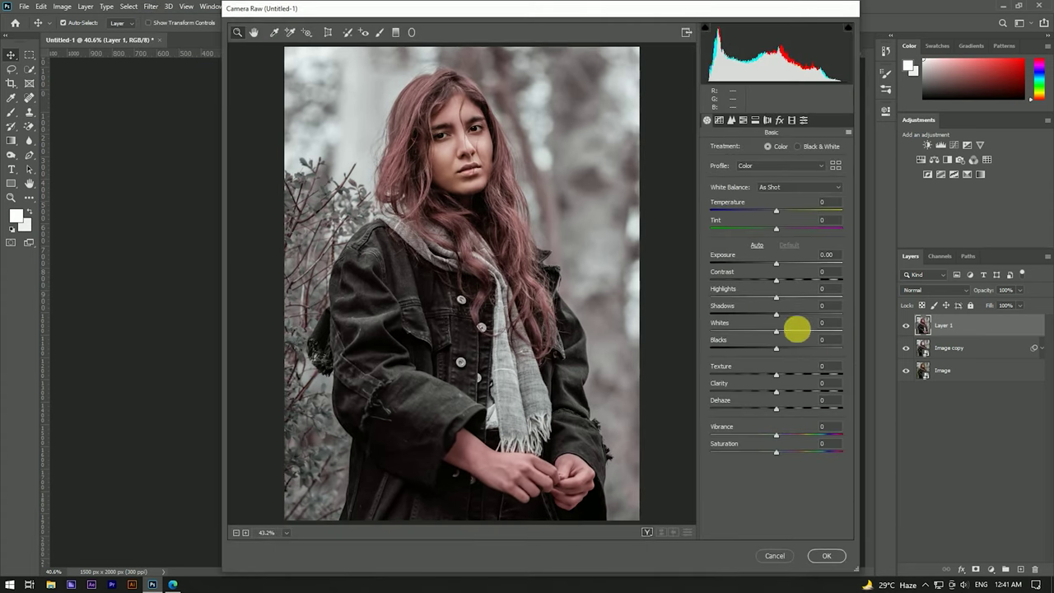
{"action": "left_click_drag", "start_coordinate": [778, 281], "coordinate": [792, 281]}
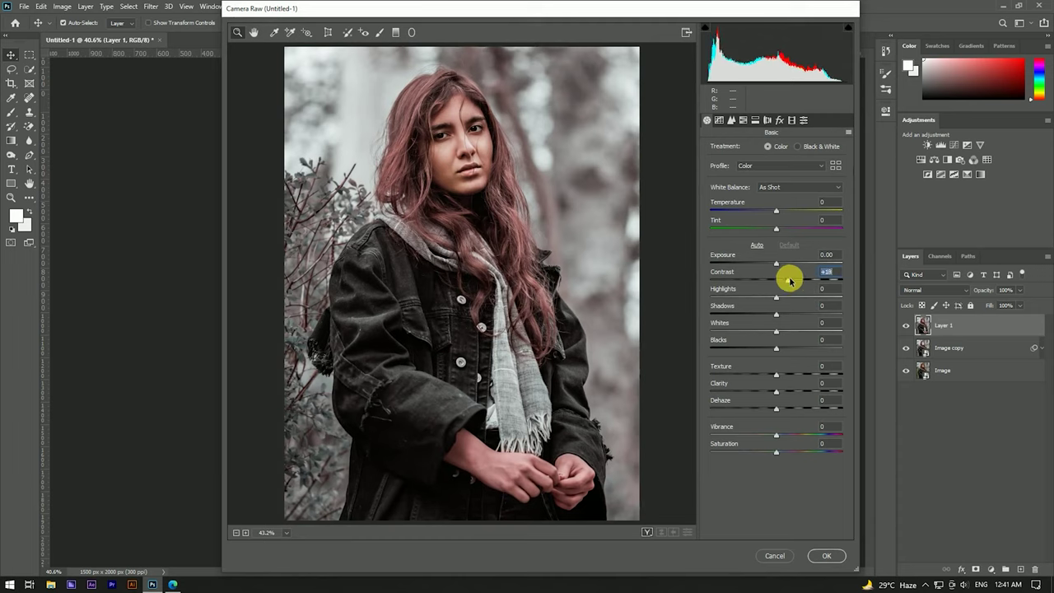
{"action": "left_click", "coordinate": [780, 121]}
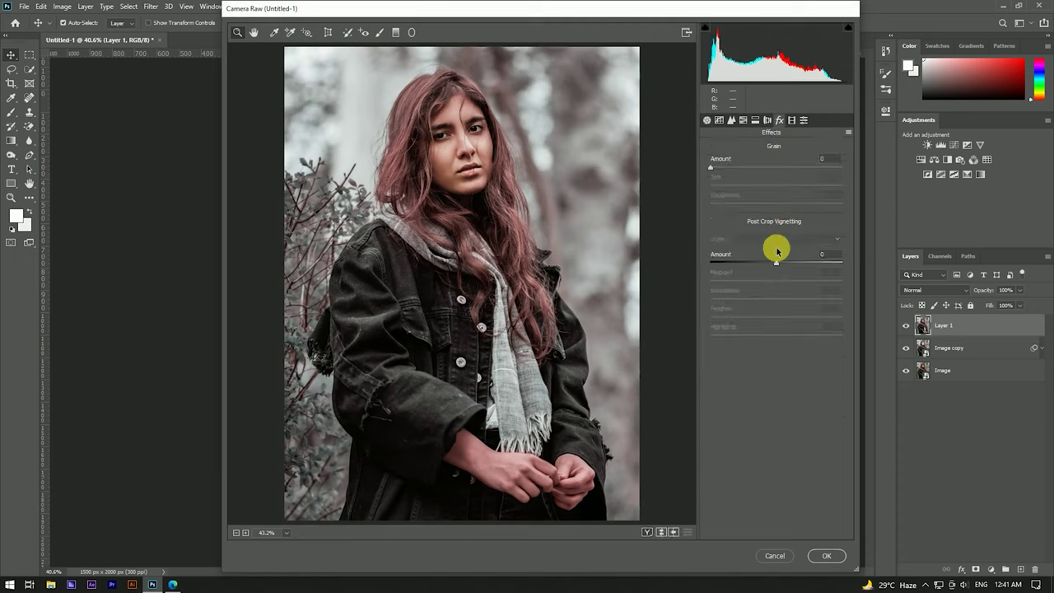
{"action": "mouse_move", "coordinate": [776, 264]}
{"action": "left_mouse_down"}
{"action": "mouse_move", "coordinate": [746, 257]}
{"action": "mouse_move", "coordinate": [757, 260]}
{"action": "left_mouse_up"}
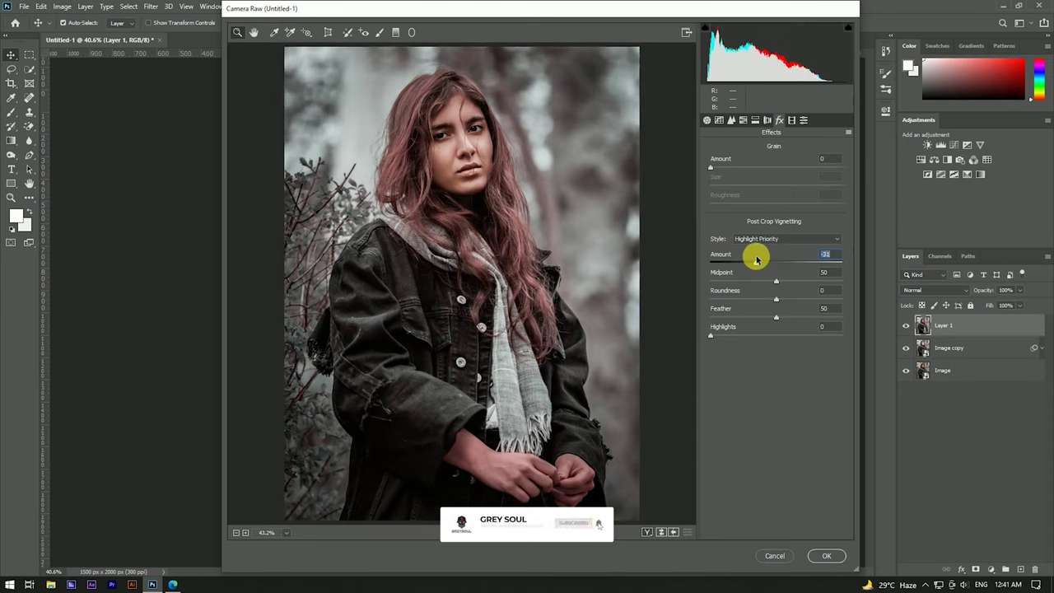
{"action": "left_click", "coordinate": [707, 120]}
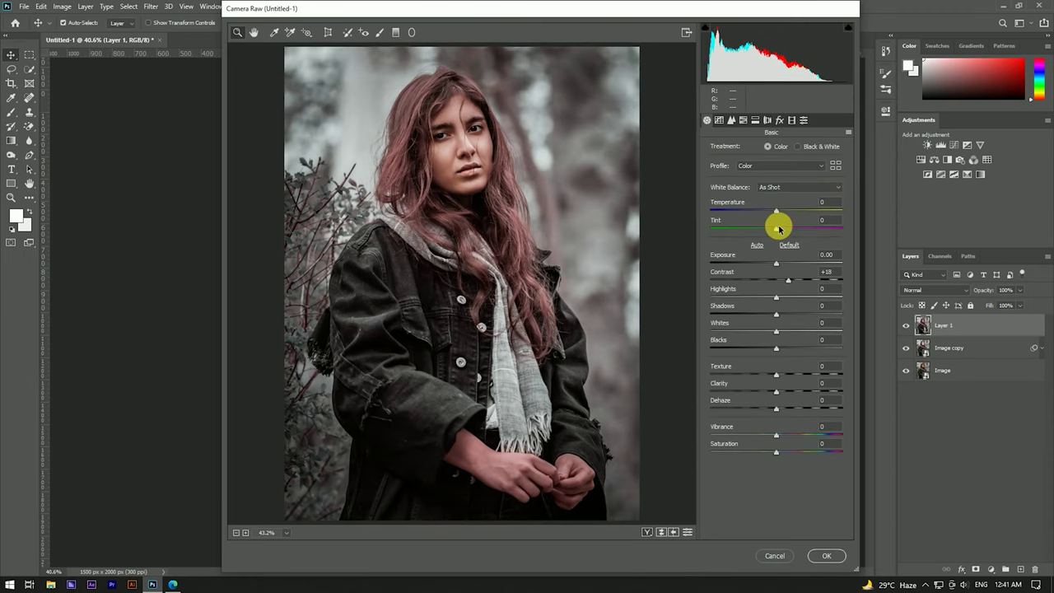
Set Reds hue +31, Greens hue +14 and Texture +47, then apply the Camera Raw grade
{"action": "left_click", "coordinate": [743, 120]}
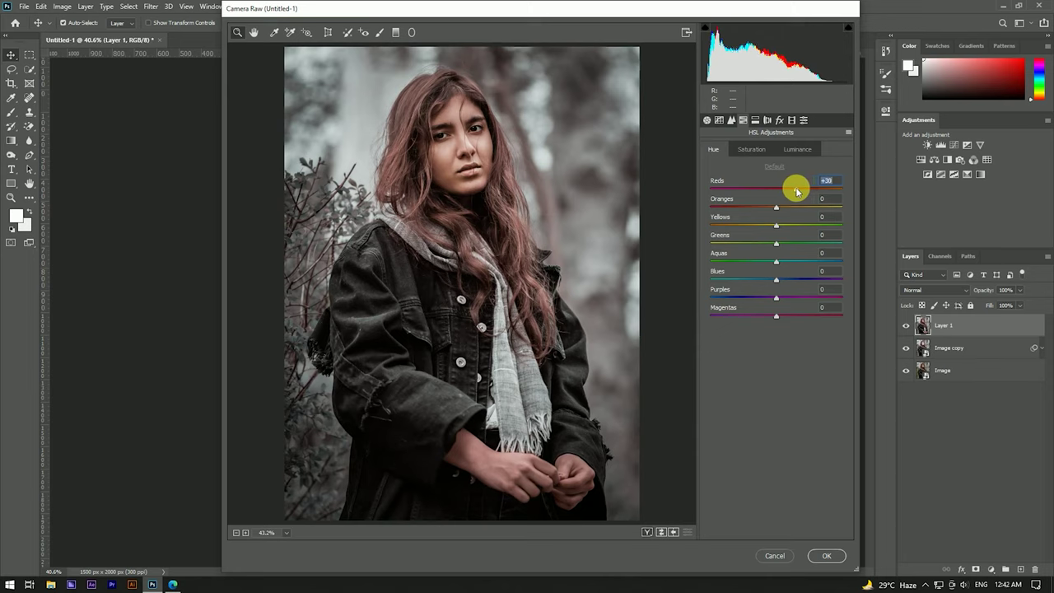
{"action": "left_click_drag", "start_coordinate": [797, 191], "coordinate": [797, 191]}
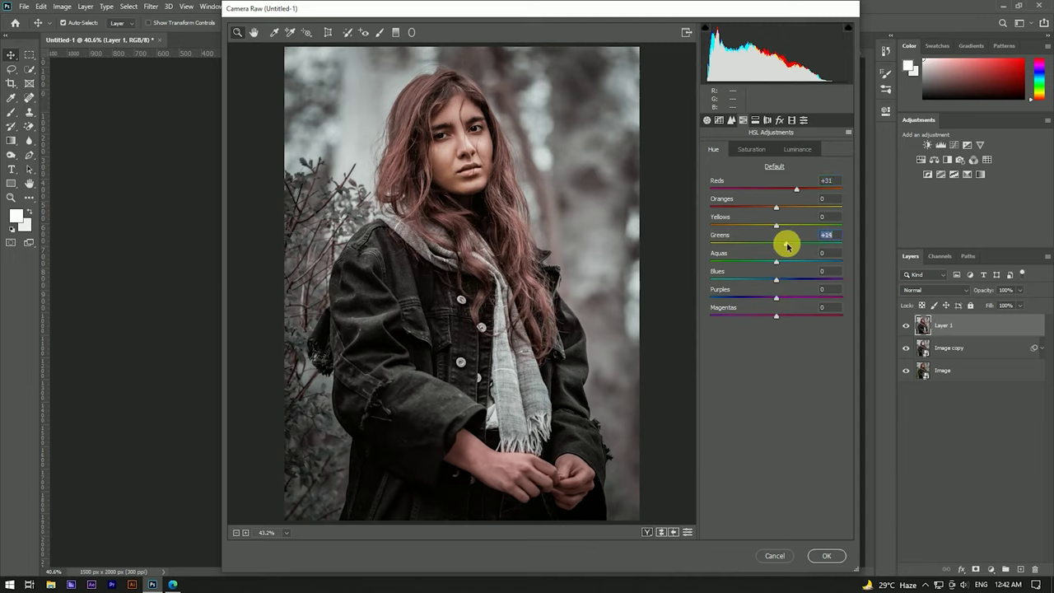
{"action": "left_click", "coordinate": [779, 121]}
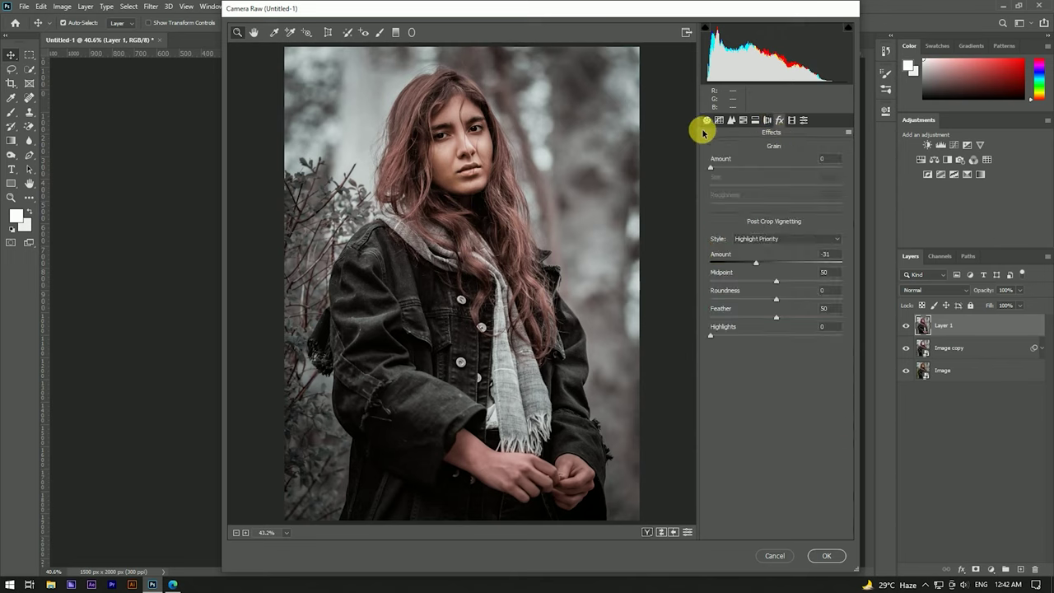
{"action": "left_click", "coordinate": [707, 120]}
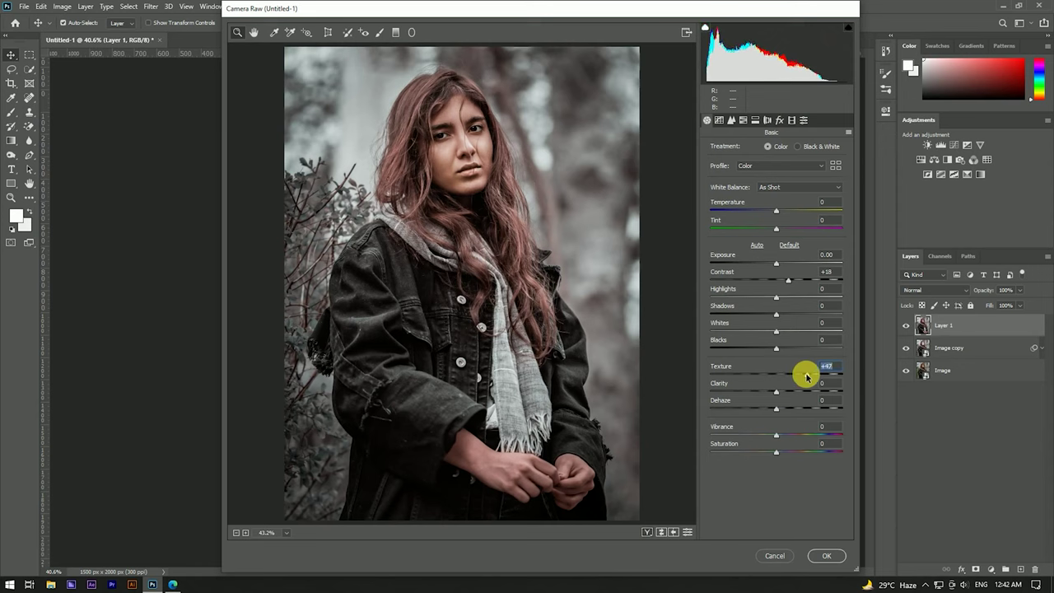
{"action": "left_click", "coordinate": [825, 557]}
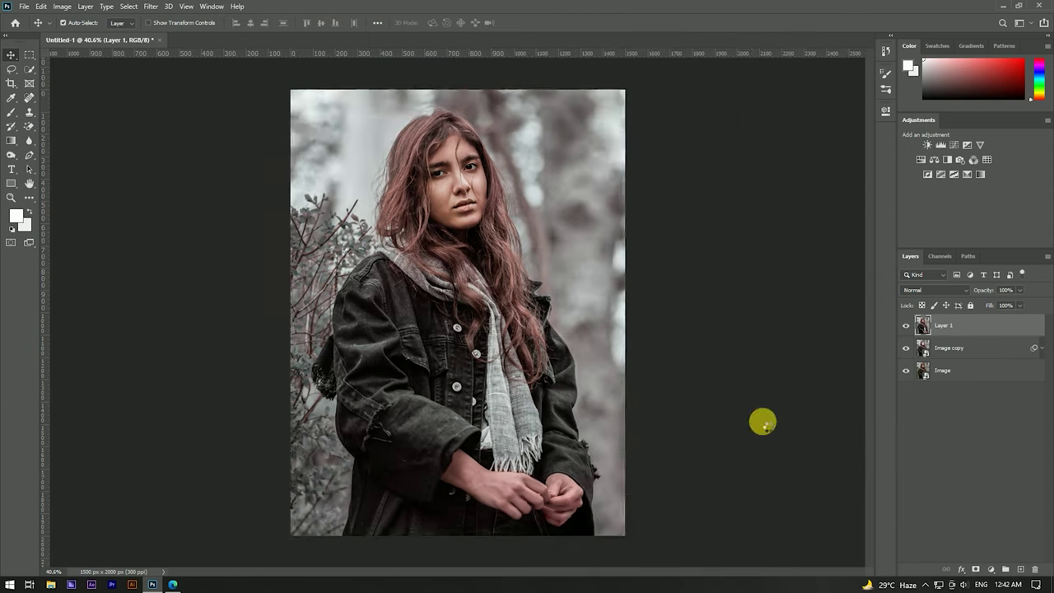
Fit the image, then add Curves 1 with its white point lowered to dim the highlights
{"action": "key", "text": "ctrl+minus"}
{"action": "key", "text": "ctrl+minus"}
{"action": "key", "text": "ctrl+0"}
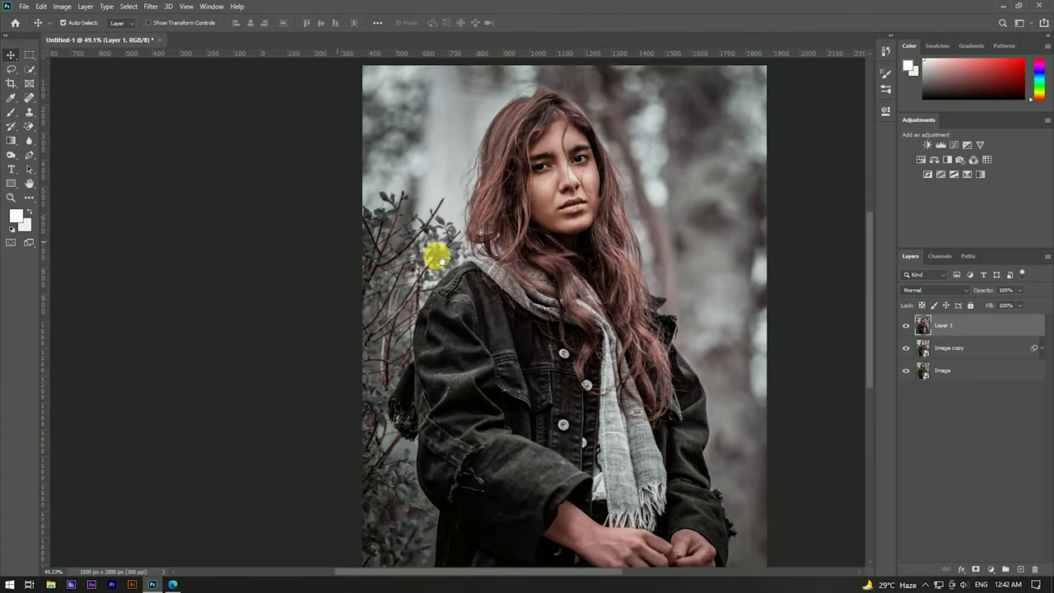
{"action": "key", "text": "ctrl+minus"}
{"action": "key", "text": "ctrl+0"}
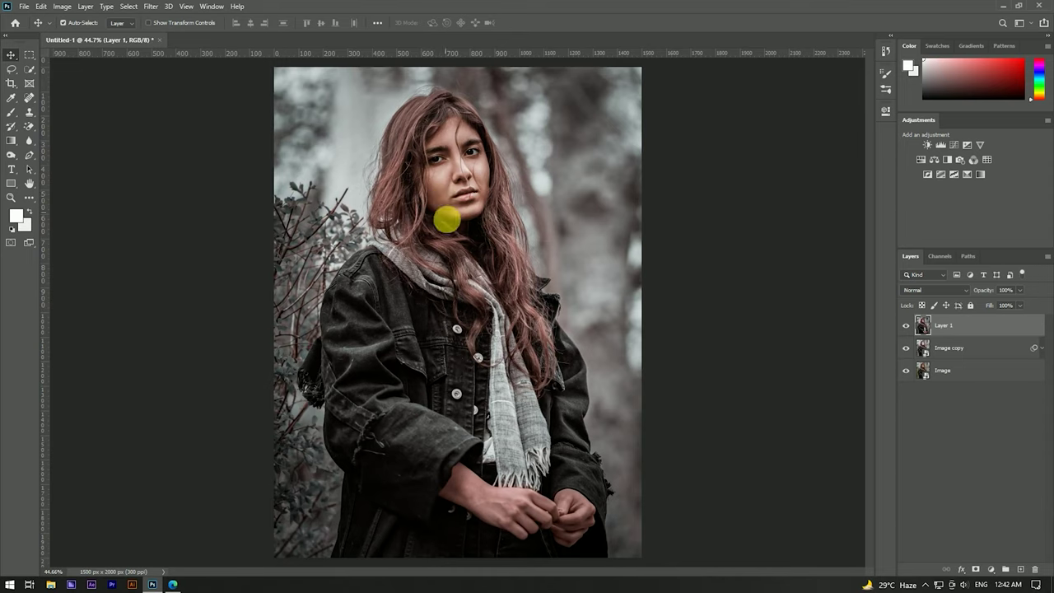
{"action": "left_click", "coordinate": [995, 568]}
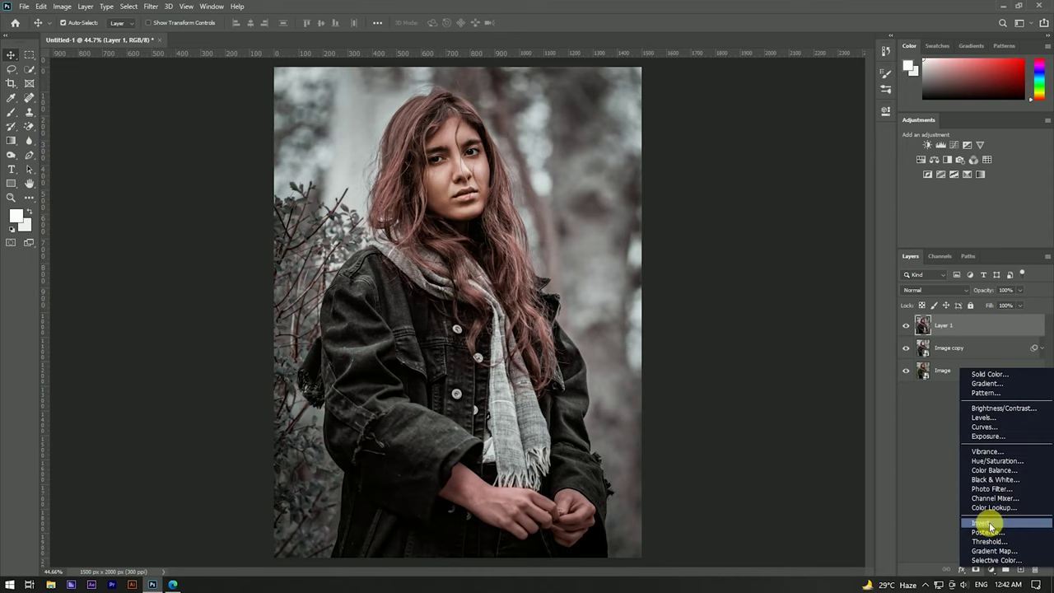
{"action": "left_click", "coordinate": [988, 428]}
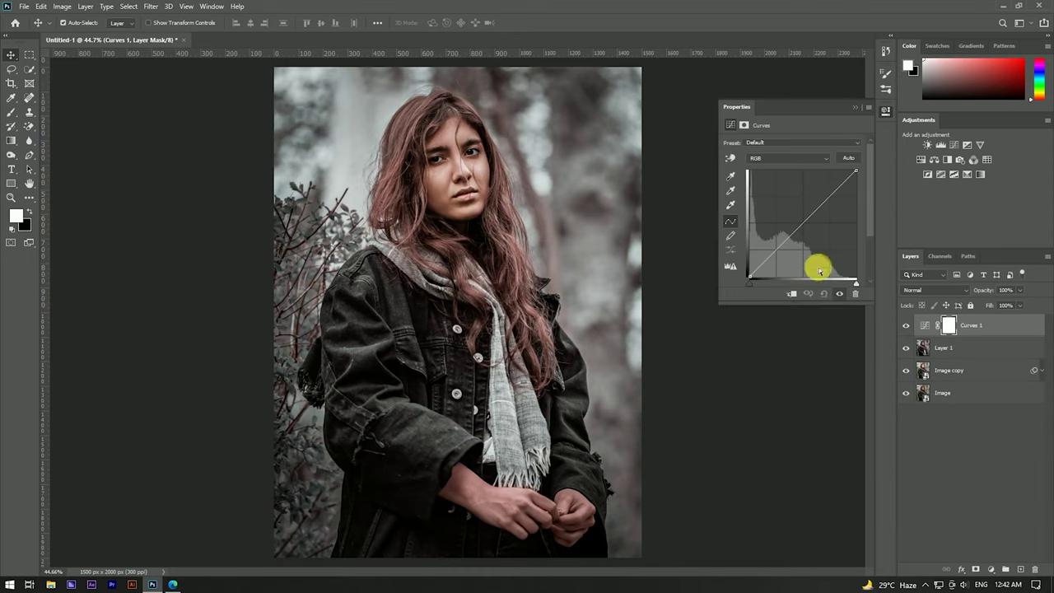
{"action": "left_click_drag", "start_coordinate": [855, 173], "coordinate": [857, 199]}
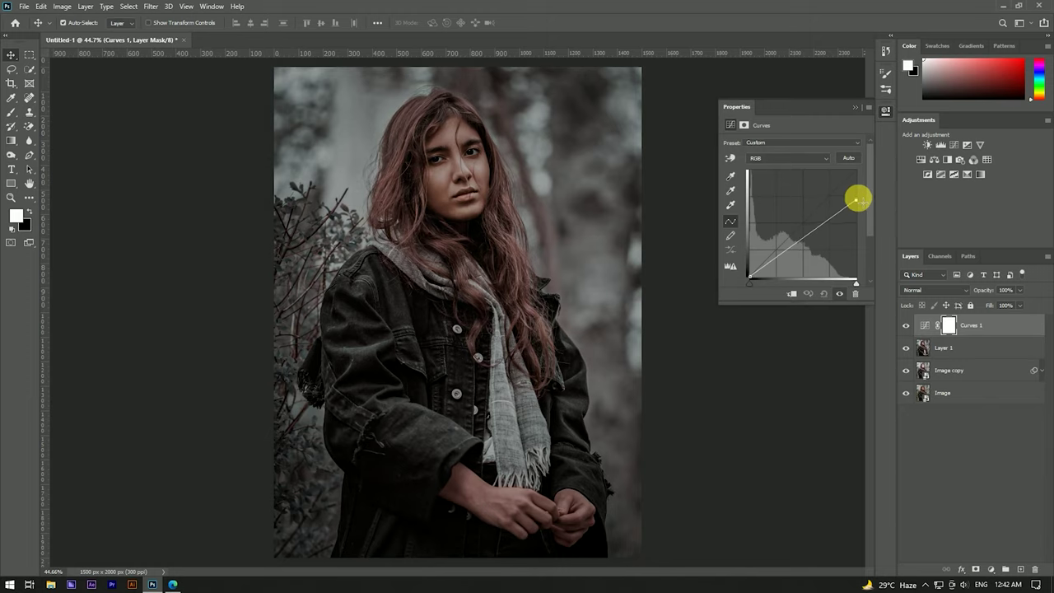
{"action": "left_click_drag", "start_coordinate": [857, 200], "coordinate": [856, 192]}
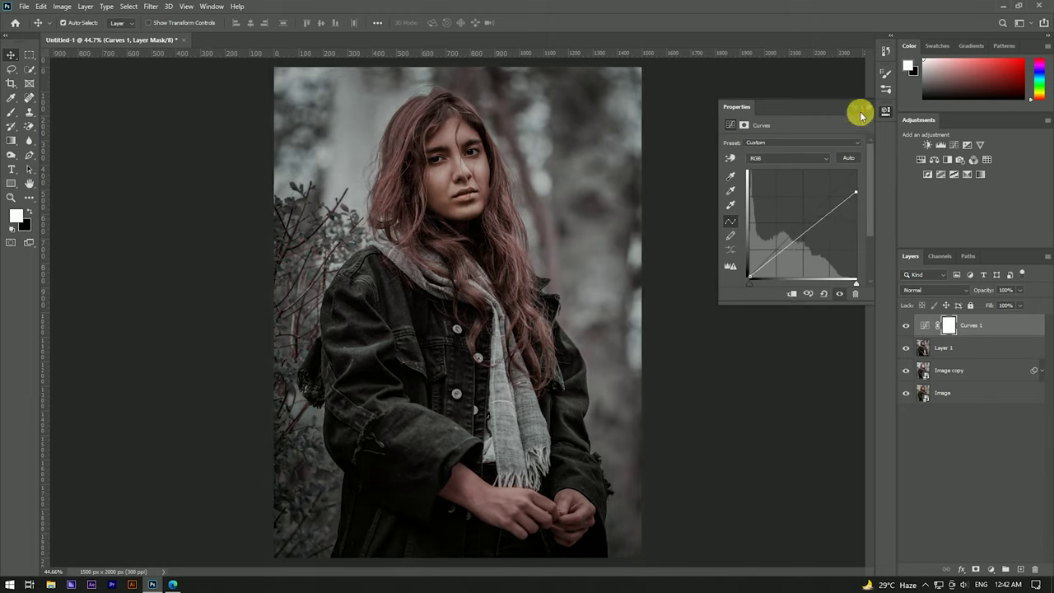
{"action": "left_click", "coordinate": [860, 105]}
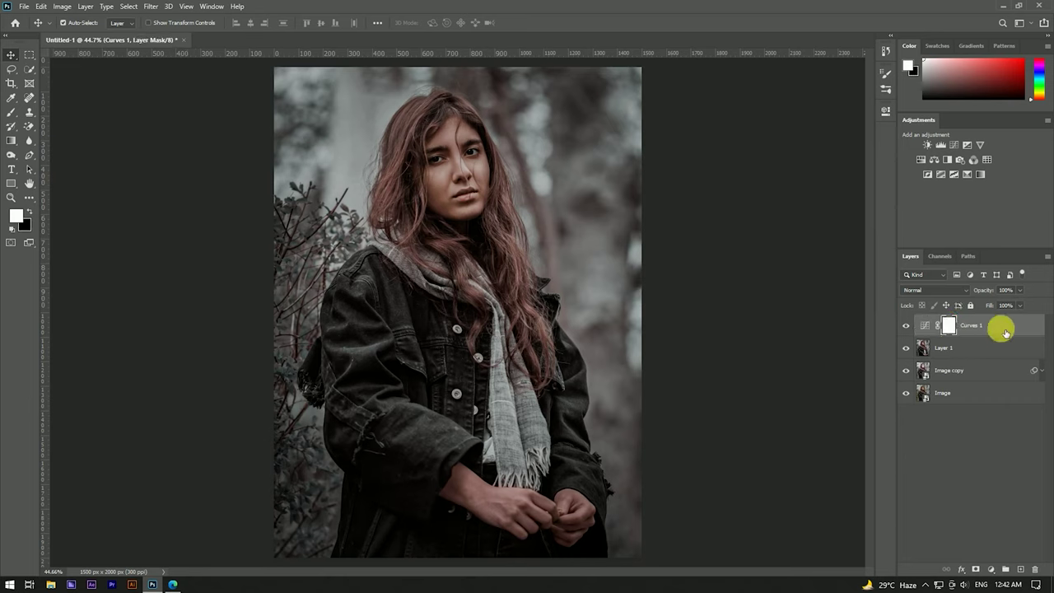
{"action": "left_click", "coordinate": [64, 6]}
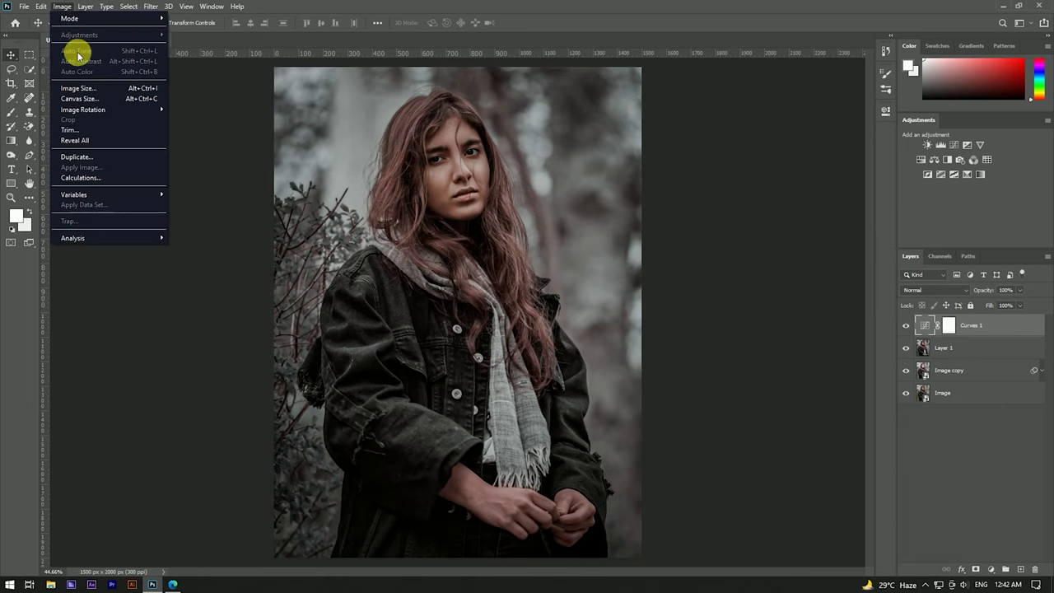
Select the Curves 1 mask, invert it to solid black, then inspect the portrait
{"action": "left_click", "coordinate": [949, 327]}
{"action": "mouse_move", "coordinate": [79, 35]}
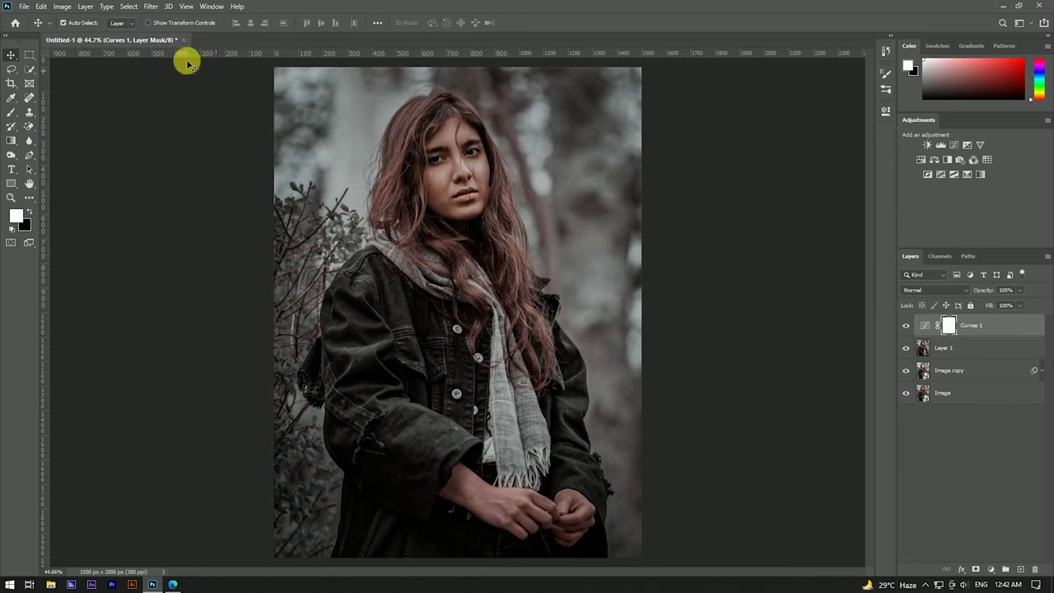
{"action": "left_click", "coordinate": [66, 7]}
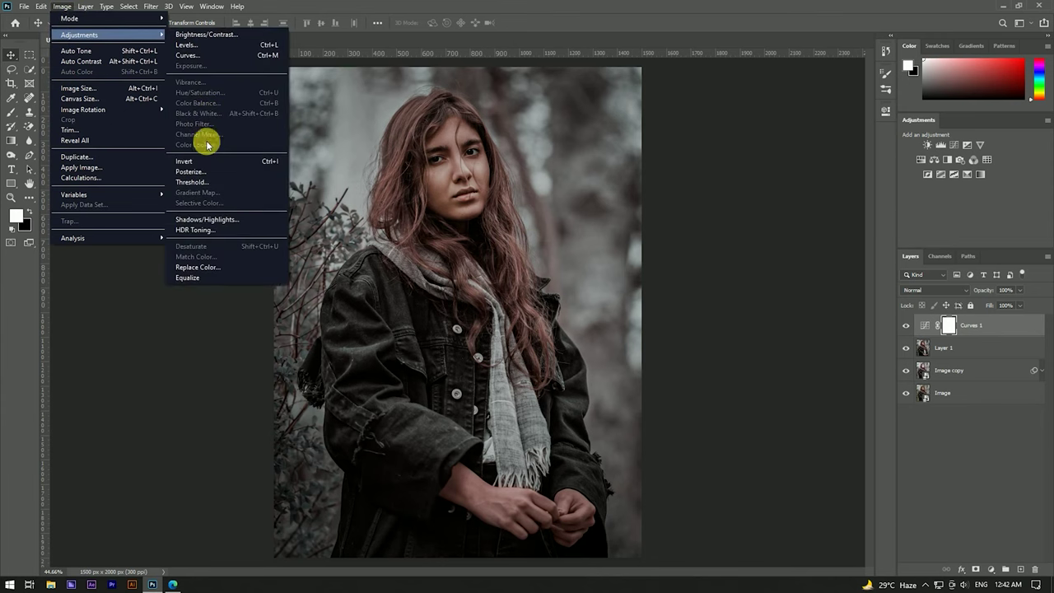
{"action": "left_click", "coordinate": [205, 161]}
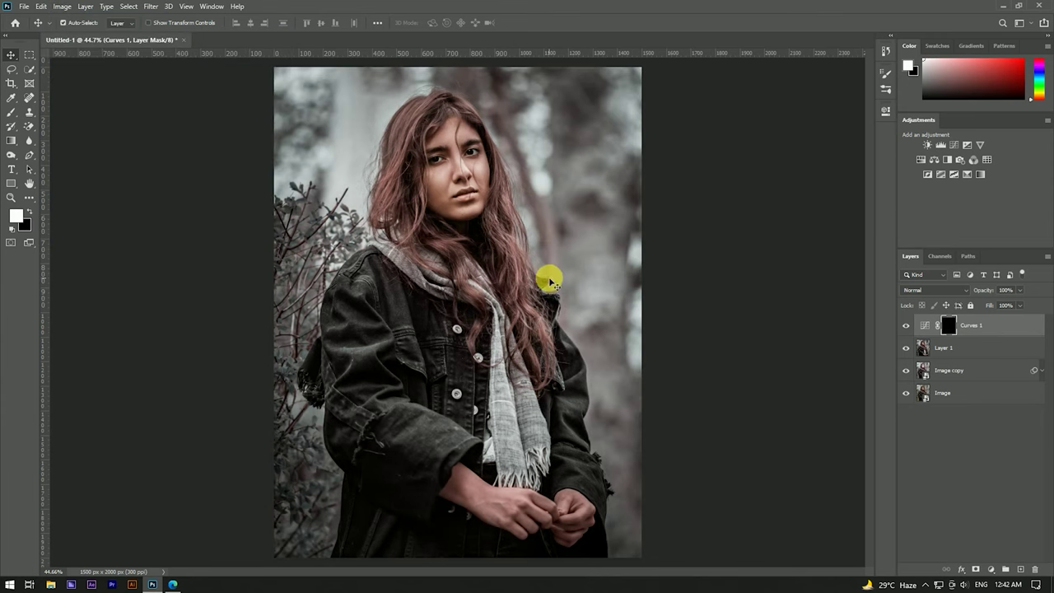
{"action": "scroll", "coordinate": [544, 272], "scroll_direction": "down", "scroll_amount": 3}
{"action": "scroll", "coordinate": [494, 264], "scroll_direction": "up", "scroll_amount": 4}
{"action": "scroll", "coordinate": [495, 233], "scroll_direction": "down", "scroll_amount": 2}
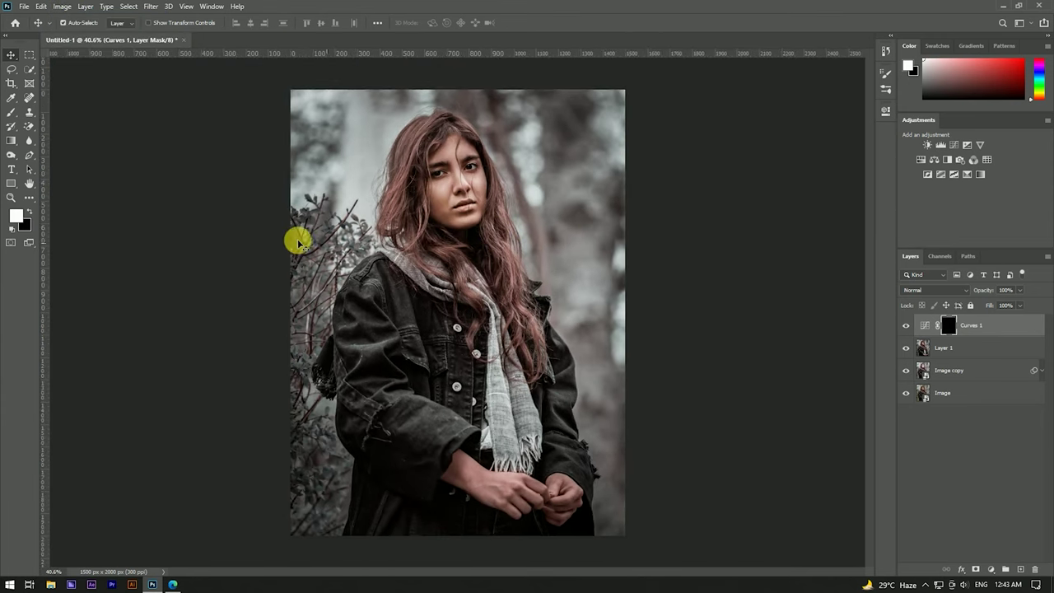
{"action": "scroll", "coordinate": [417, 157], "scroll_direction": "up", "scroll_amount": 3}
{"action": "scroll", "coordinate": [511, 272], "scroll_direction": "up", "scroll_amount": 2}
{"action": "scroll", "coordinate": [509, 202], "scroll_direction": "up", "scroll_amount": 2}
{"action": "scroll", "coordinate": [509, 203], "scroll_direction": "up", "scroll_amount": 2}
{"action": "scroll", "coordinate": [509, 202], "scroll_direction": "down", "scroll_amount": 4}
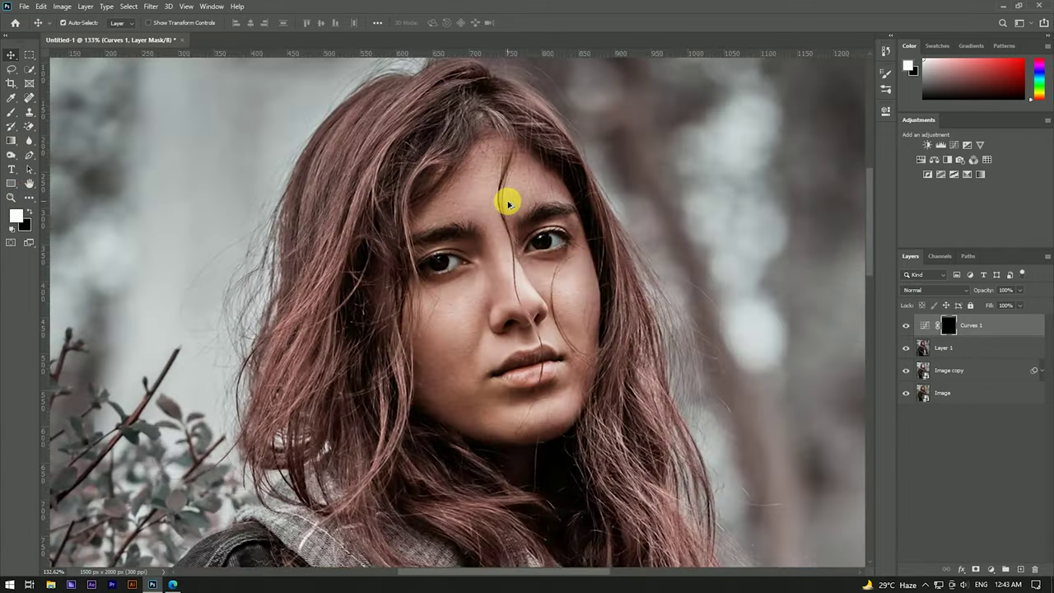
{"action": "scroll", "coordinate": [509, 203], "scroll_direction": "down", "scroll_amount": 3}
{"action": "scroll", "coordinate": [509, 202], "scroll_direction": "up", "scroll_amount": 1}
{"action": "scroll", "coordinate": [508, 207], "scroll_direction": "up", "scroll_amount": 3}
{"action": "scroll", "coordinate": [508, 254], "scroll_direction": "down", "scroll_amount": 2}
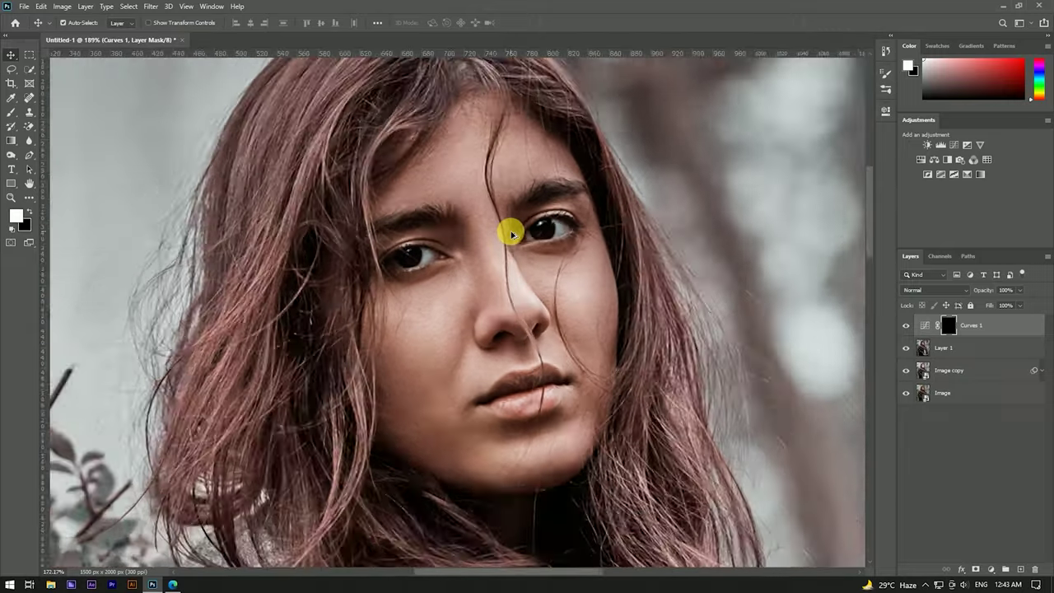
{"action": "scroll", "coordinate": [508, 230], "scroll_direction": "down", "scroll_amount": 2}
{"action": "scroll", "coordinate": [512, 235], "scroll_direction": "down", "scroll_amount": 3}
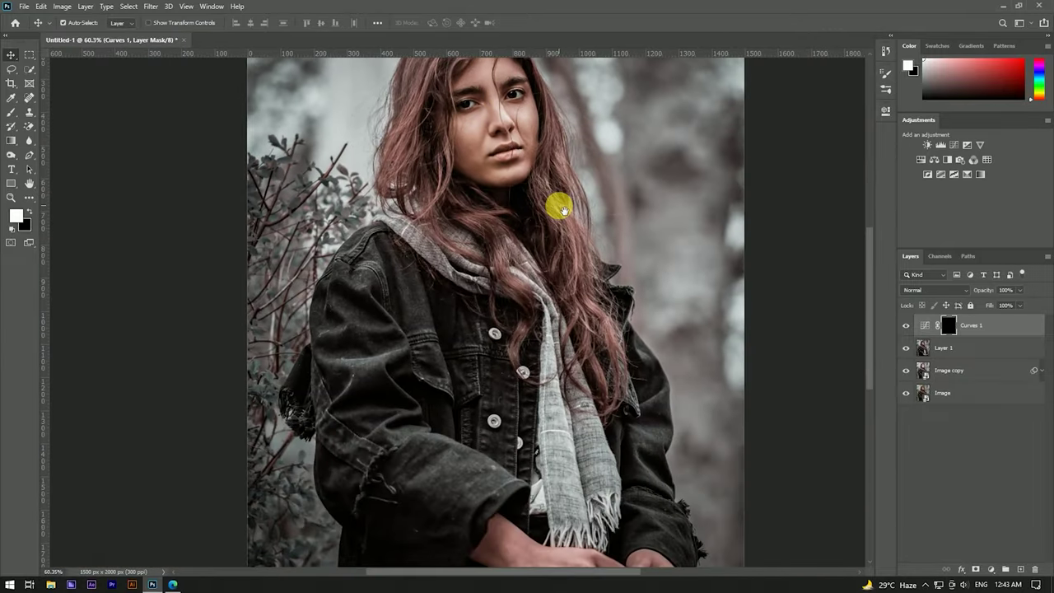
{"action": "scroll", "coordinate": [541, 183], "scroll_direction": "down", "scroll_amount": 2}
{"action": "scroll", "coordinate": [470, 159], "scroll_direction": "down", "scroll_amount": 1}
{"action": "scroll", "coordinate": [479, 150], "scroll_direction": "up", "scroll_amount": 2}
{"action": "left_click_drag", "start_coordinate": [479, 151], "coordinate": [491, 217]}
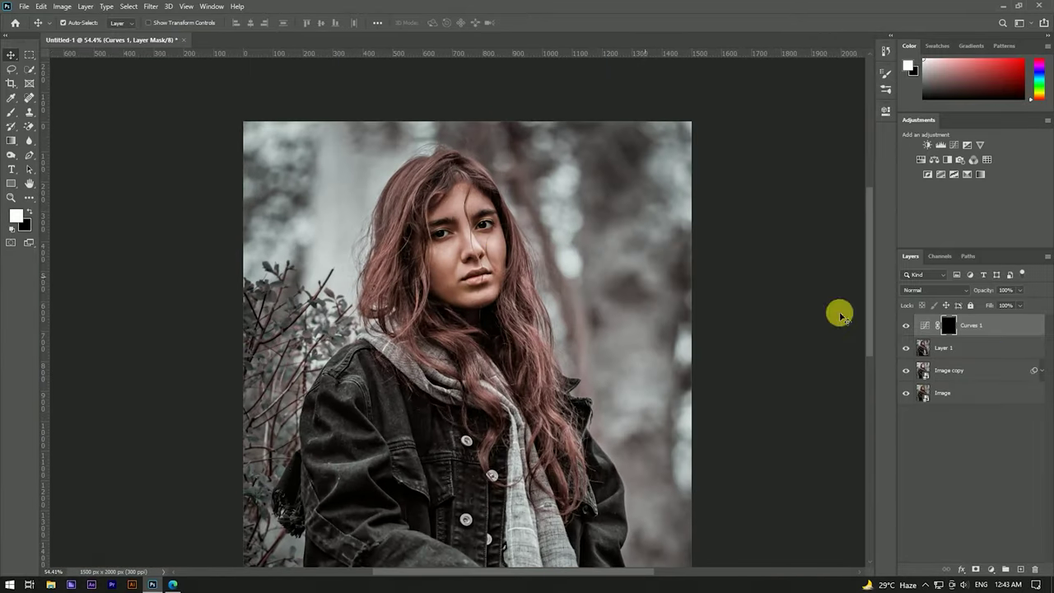
On Layer 1, blur the background along the top of the photo with an enlarged Blur brush
{"action": "left_click", "coordinate": [1024, 347]}
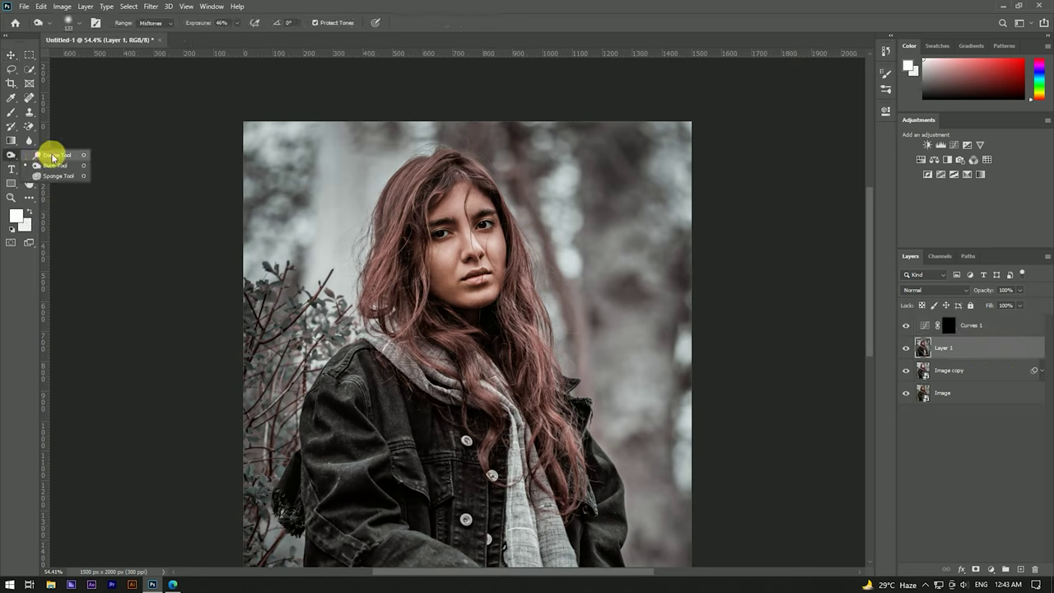
{"action": "left_click", "coordinate": [28, 143]}
{"action": "left_click_drag", "start_coordinate": [619, 223], "coordinate": [591, 190]}
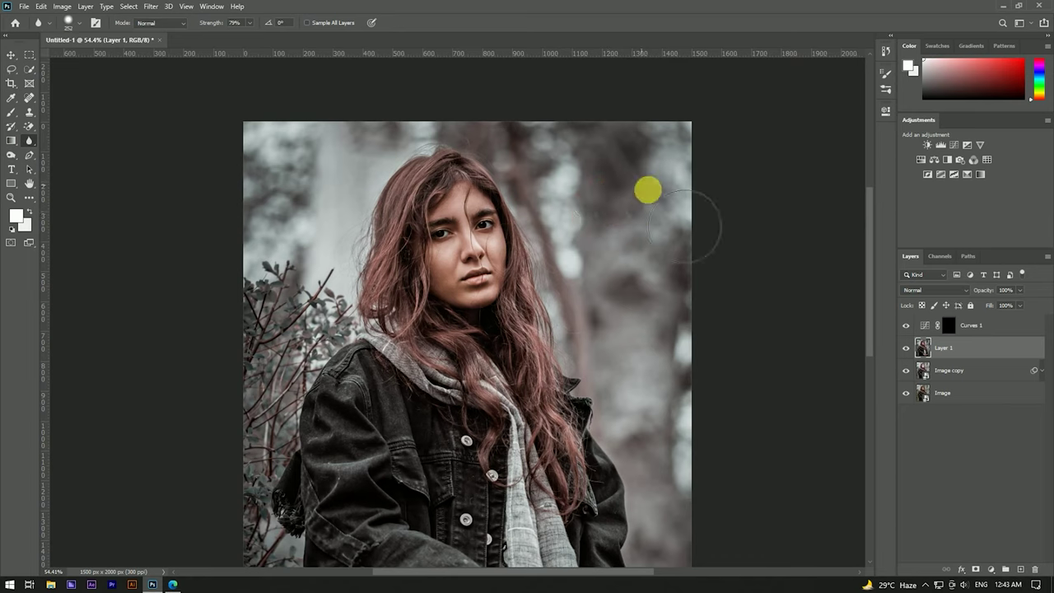
{"action": "left_click_drag", "start_coordinate": [325, 215], "coordinate": [672, 163]}
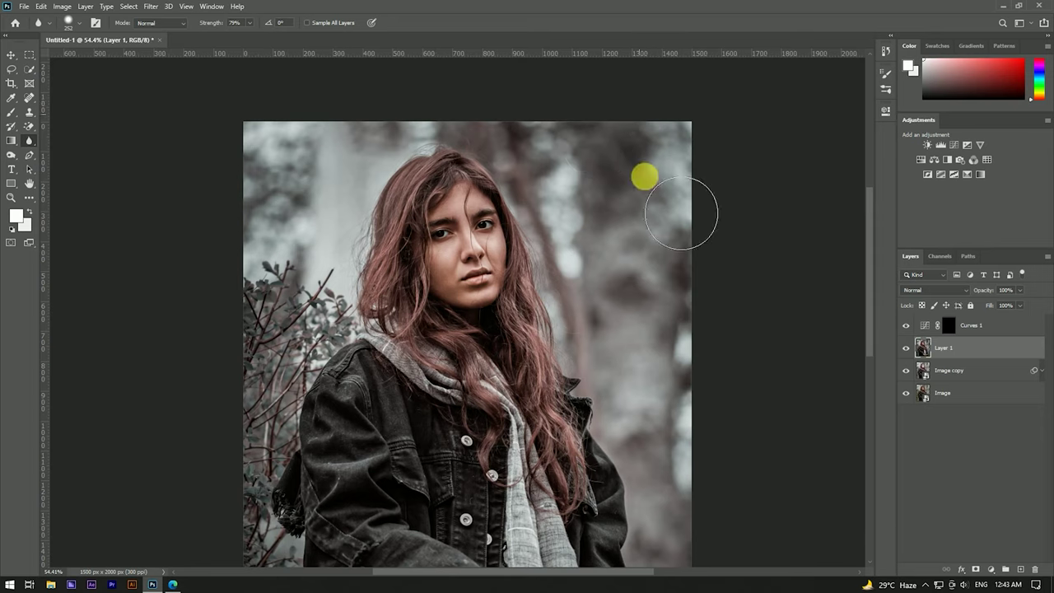
Reposition the view and blur the background along the photo's top edge again
{"action": "left_click_drag", "start_coordinate": [702, 384], "coordinate": [651, 239]}
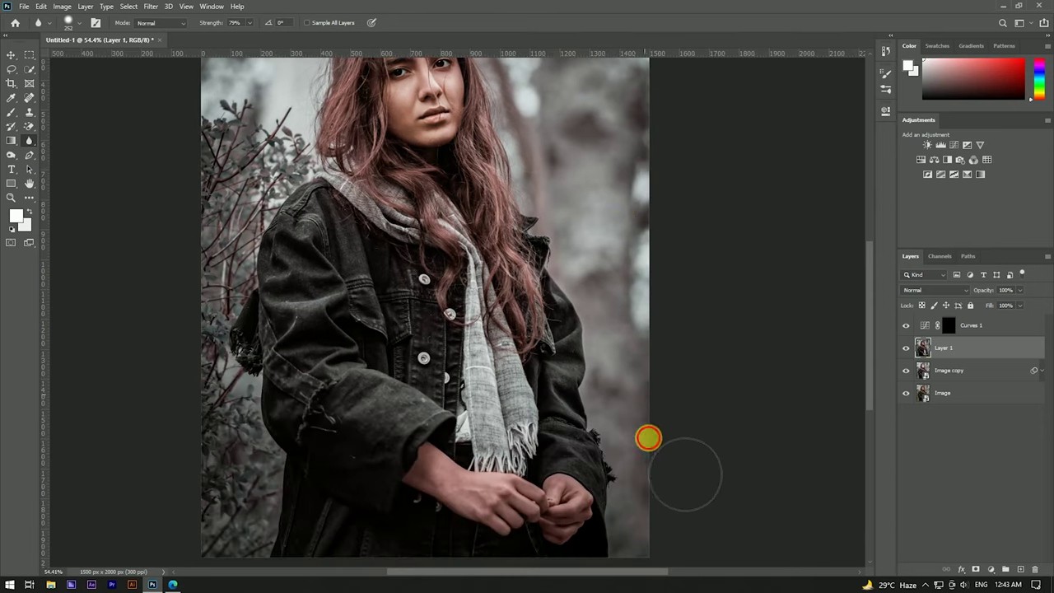
{"action": "scroll", "coordinate": [631, 338], "scroll_direction": "down", "scroll_amount": 2}
{"action": "scroll", "coordinate": [630, 339], "scroll_direction": "up", "scroll_amount": 2}
{"action": "left_click_drag", "start_coordinate": [556, 157], "coordinate": [563, 298]}
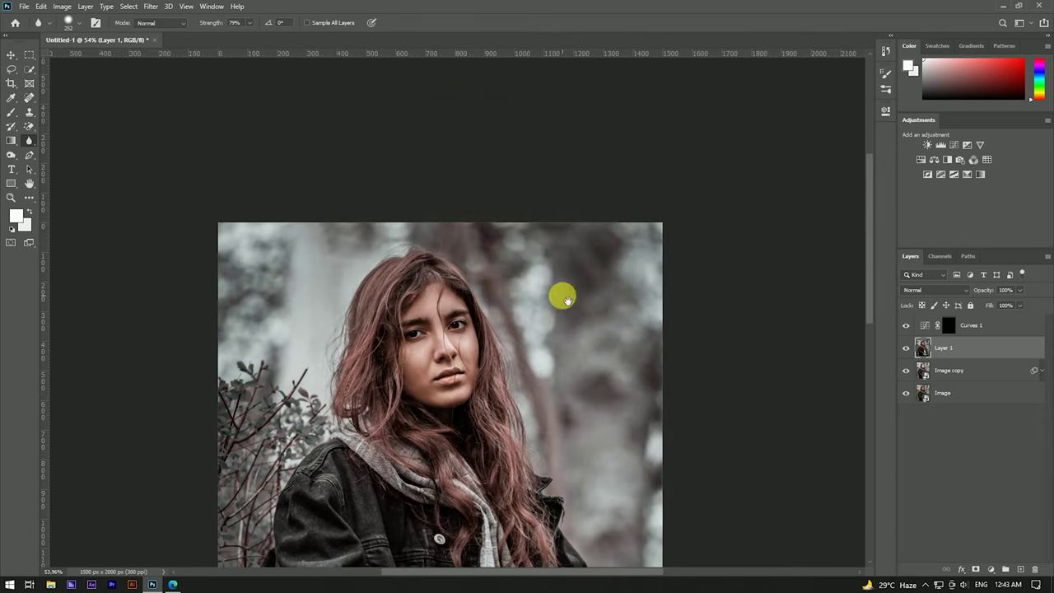
{"action": "left_click_drag", "start_coordinate": [620, 452], "coordinate": [610, 307]}
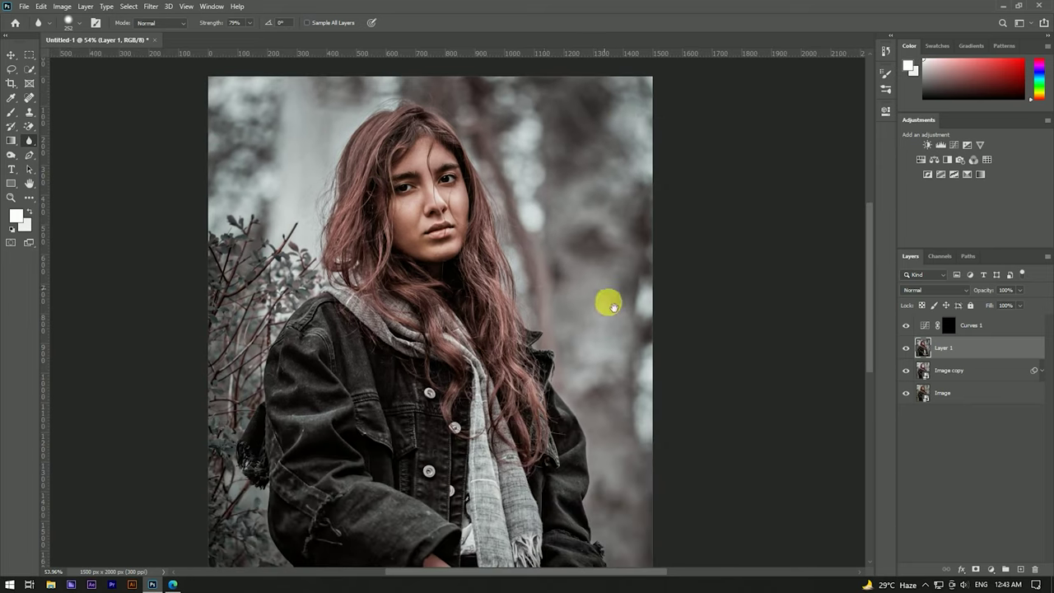
{"action": "left_click_drag", "start_coordinate": [635, 443], "coordinate": [626, 268]}
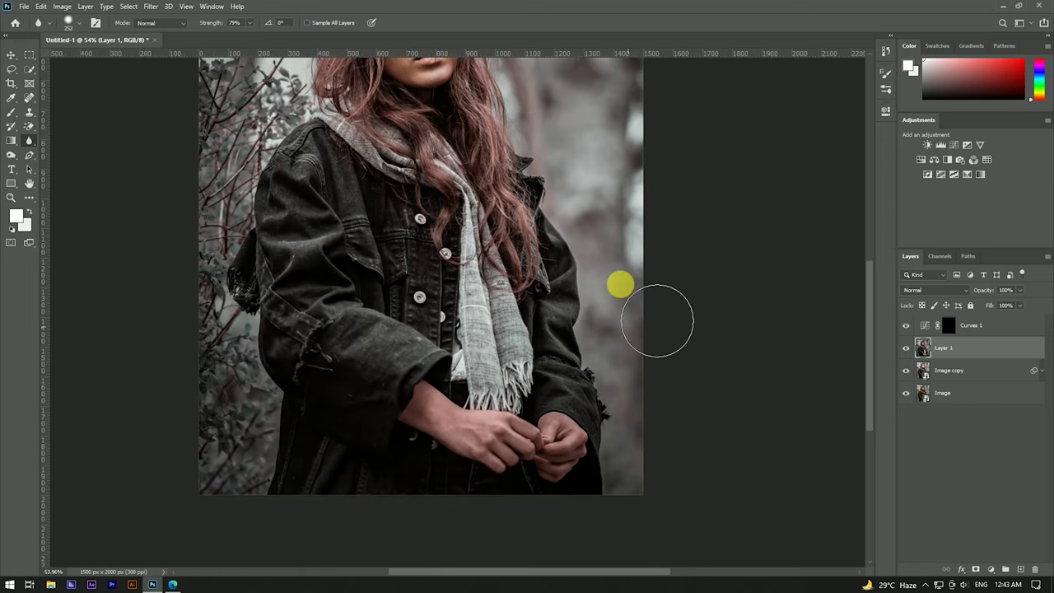
{"action": "scroll", "coordinate": [583, 153], "scroll_direction": "up", "scroll_amount": 2}
{"action": "scroll", "coordinate": [522, 316], "scroll_direction": "up", "scroll_amount": 2}
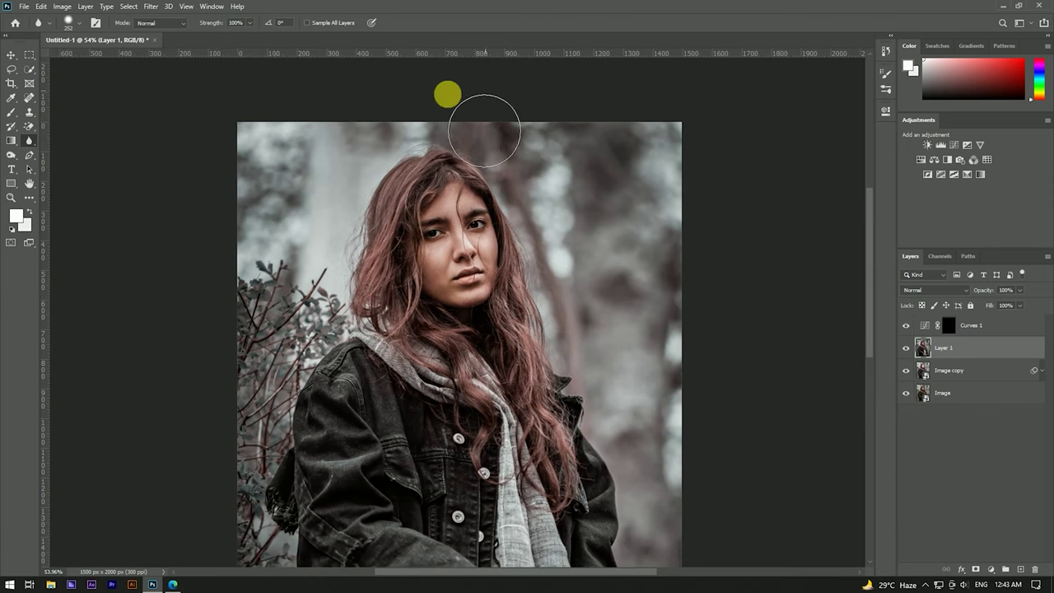
{"action": "mouse_move", "coordinate": [483, 137]}
{"action": "left_mouse_down"}
{"action": "mouse_move", "coordinate": [527, 152]}
{"action": "mouse_move", "coordinate": [699, 153]}
{"action": "left_mouse_up"}
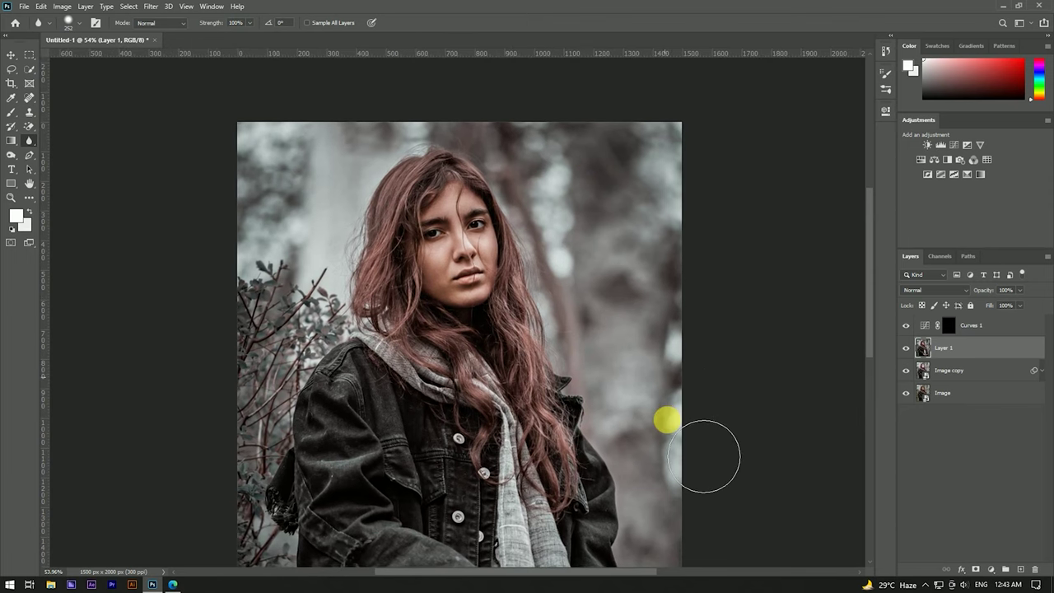
Zoom in and out to inspect the blurred background edges
{"action": "scroll", "coordinate": [658, 346], "scroll_direction": "down", "scroll_amount": 2}
{"action": "scroll", "coordinate": [626, 305], "scroll_direction": "down", "scroll_amount": 2}
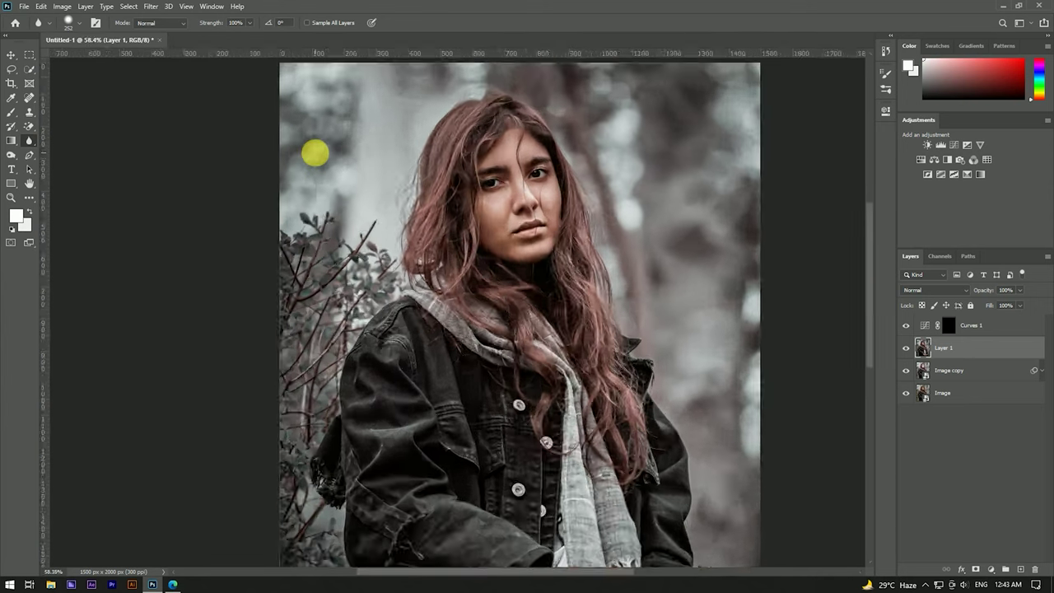
{"action": "scroll", "coordinate": [313, 153], "scroll_direction": "up", "scroll_amount": 2}
{"action": "scroll", "coordinate": [320, 247], "scroll_direction": "up", "scroll_amount": 1}
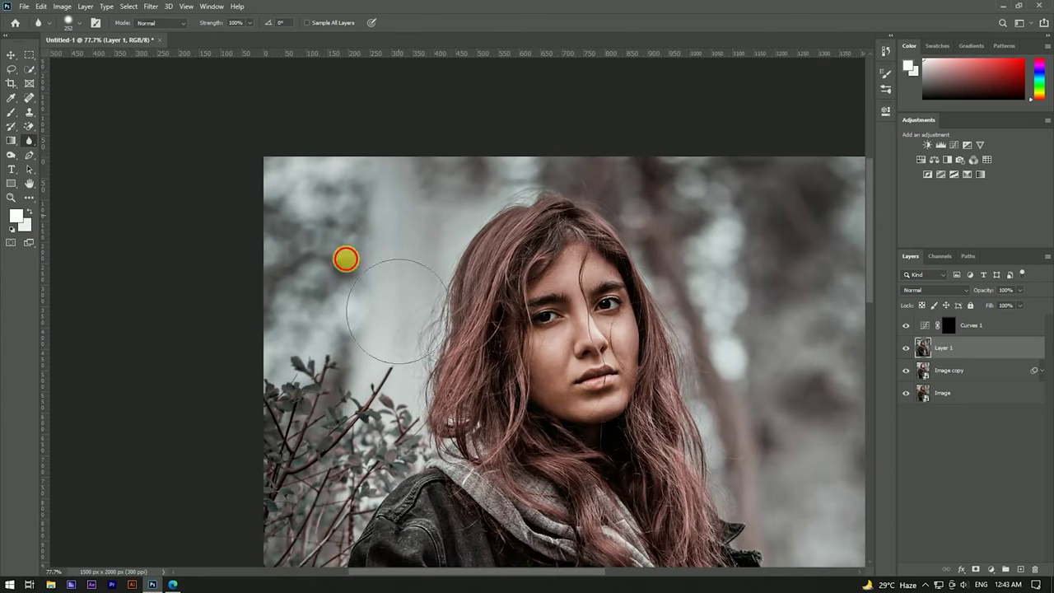
{"action": "scroll", "coordinate": [483, 181], "scroll_direction": "up", "scroll_amount": 1}
{"action": "scroll", "coordinate": [779, 223], "scroll_direction": "up", "scroll_amount": 1}
{"action": "scroll", "coordinate": [595, 144], "scroll_direction": "down", "scroll_amount": 1}
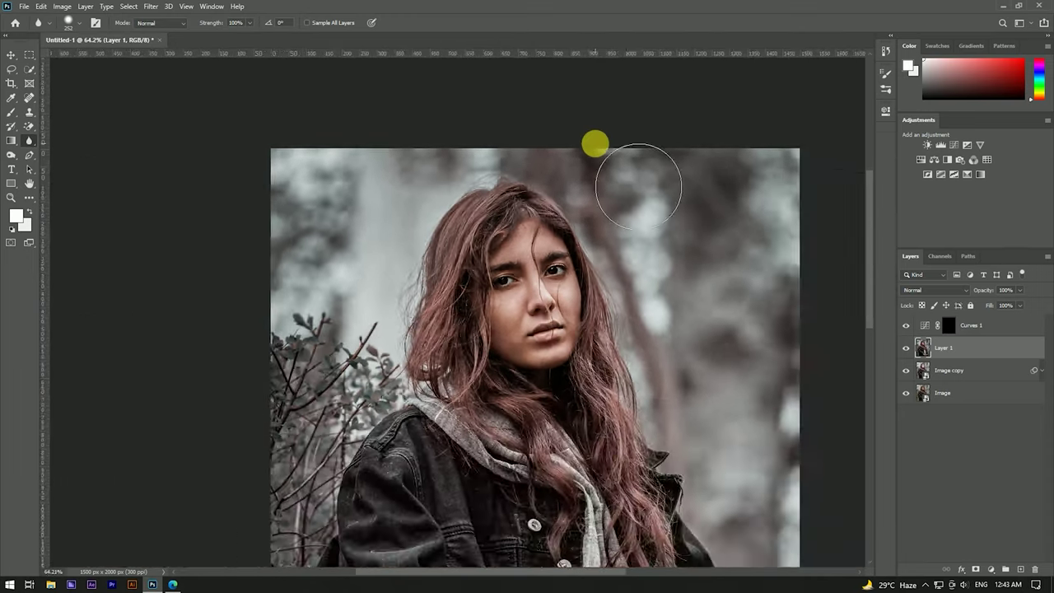
{"action": "scroll", "coordinate": [649, 205], "scroll_direction": "up", "scroll_amount": 1}
{"action": "scroll", "coordinate": [604, 180], "scroll_direction": "down", "scroll_amount": 1}
{"action": "scroll", "coordinate": [626, 183], "scroll_direction": "down", "scroll_amount": 2}
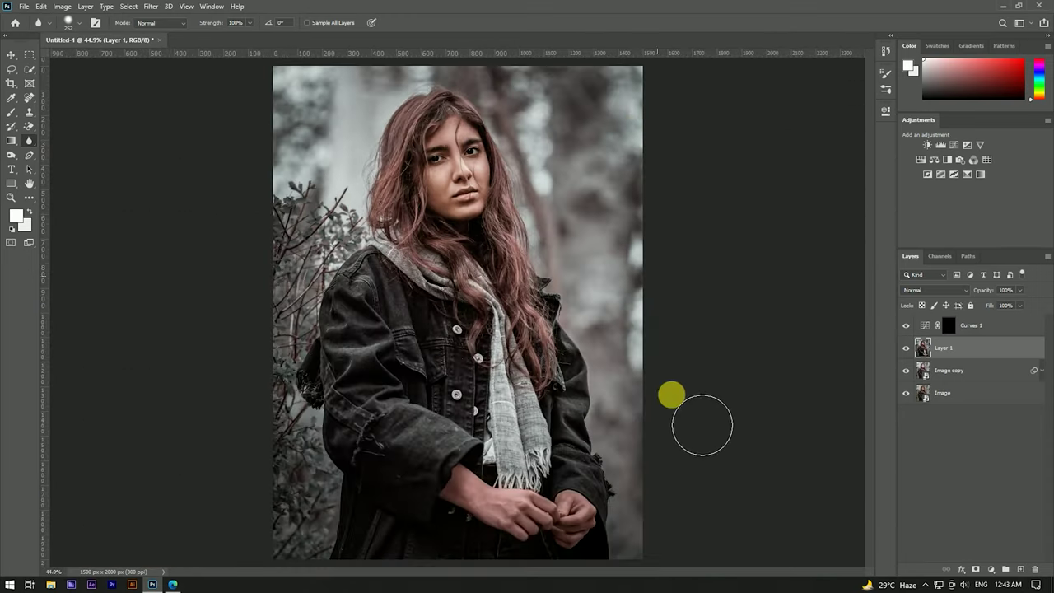
{"action": "scroll", "coordinate": [511, 176], "scroll_direction": "up", "scroll_amount": 2}
{"action": "scroll", "coordinate": [444, 320], "scroll_direction": "up", "scroll_amount": 1}
{"action": "scroll", "coordinate": [444, 320], "scroll_direction": "up", "scroll_amount": 2}
{"action": "scroll", "coordinate": [442, 272], "scroll_direction": "up", "scroll_amount": 2}
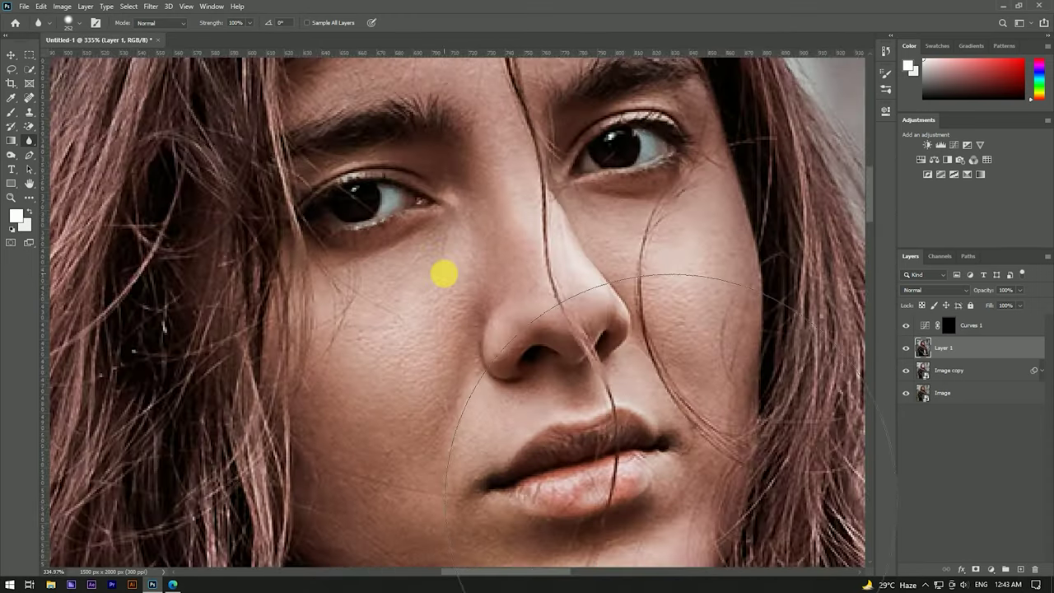
Return to the Move tool and keep zooming around the image to check the blur
{"action": "key", "text": "v"}
{"action": "scroll", "coordinate": [486, 302], "scroll_direction": "down", "scroll_amount": 2}
{"action": "scroll", "coordinate": [482, 299], "scroll_direction": "down", "scroll_amount": 1}
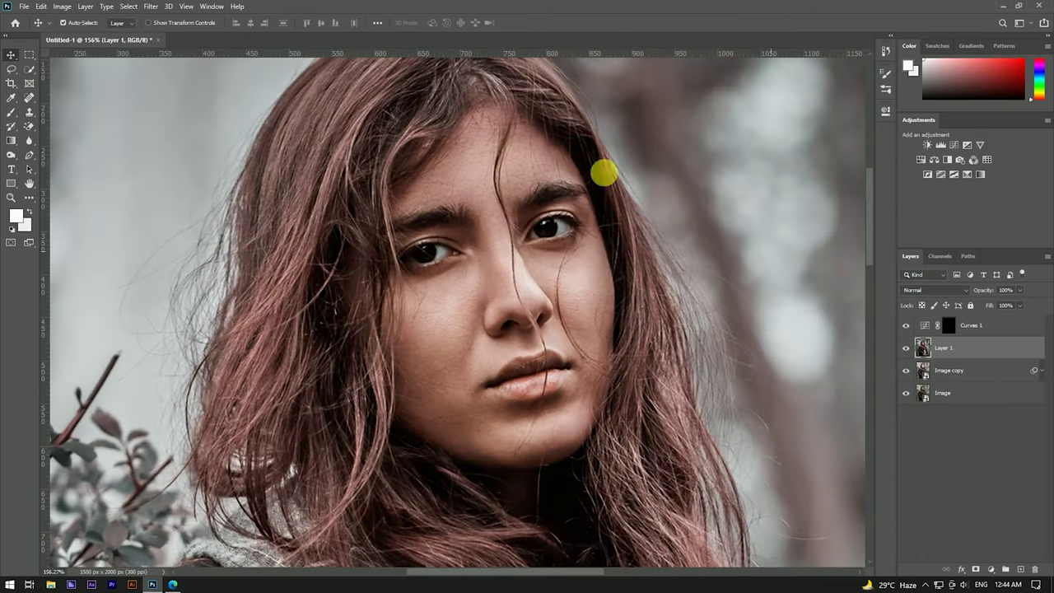
{"action": "scroll", "coordinate": [499, 189], "scroll_direction": "down", "scroll_amount": 1}
{"action": "scroll", "coordinate": [512, 191], "scroll_direction": "down", "scroll_amount": 1}
{"action": "scroll", "coordinate": [527, 379], "scroll_direction": "down", "scroll_amount": 1}
{"action": "scroll", "coordinate": [471, 318], "scroll_direction": "up", "scroll_amount": 1}
{"action": "scroll", "coordinate": [470, 238], "scroll_direction": "up", "scroll_amount": 1}
{"action": "scroll", "coordinate": [301, 262], "scroll_direction": "up", "scroll_amount": 1}
{"action": "scroll", "coordinate": [301, 261], "scroll_direction": "up", "scroll_amount": 1}
{"action": "scroll", "coordinate": [297, 207], "scroll_direction": "up", "scroll_amount": 1}
{"action": "scroll", "coordinate": [327, 171], "scroll_direction": "up", "scroll_amount": 1}
{"action": "scroll", "coordinate": [383, 209], "scroll_direction": "down", "scroll_amount": 4}
Duplicate Layer 1 and apply a High Pass filter with a 2.8 px radius to the copy
{"action": "left_click_drag", "start_coordinate": [997, 349], "coordinate": [1021, 569]}
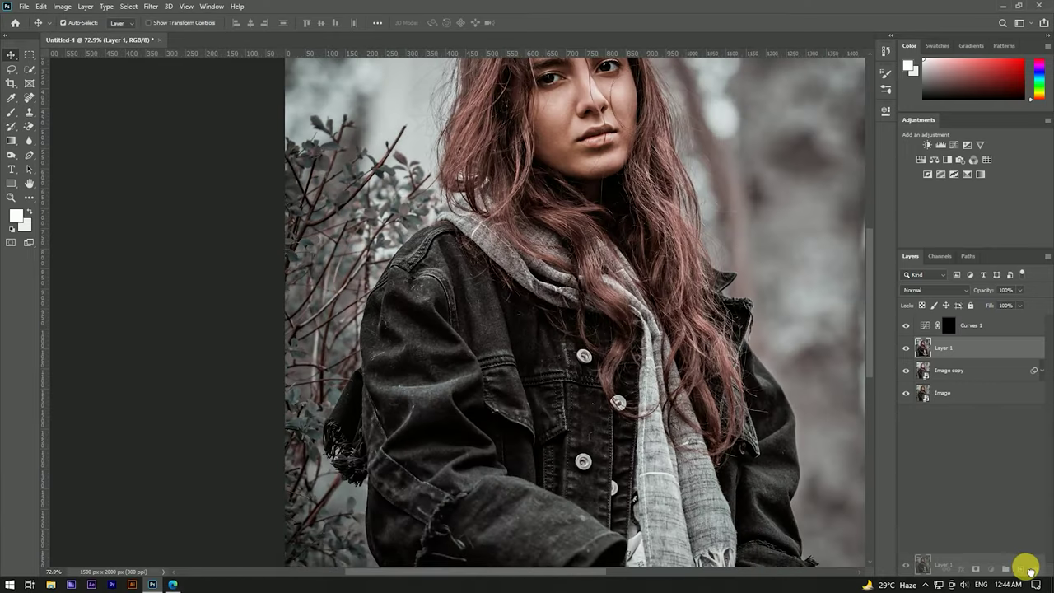
{"action": "left_click", "coordinate": [149, 7]}
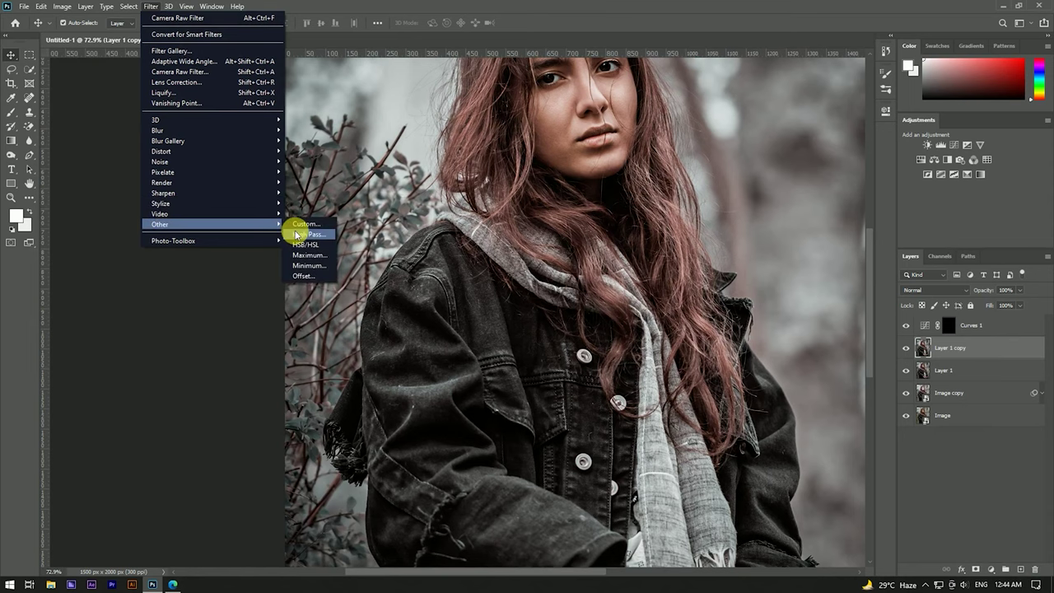
{"action": "left_click", "coordinate": [314, 234]}
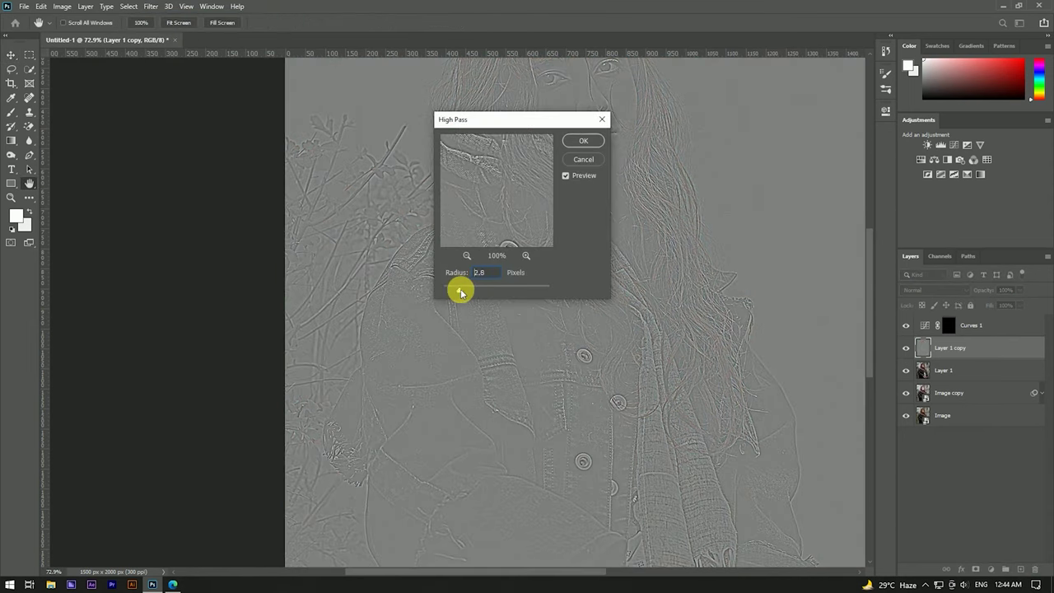
{"action": "left_click", "coordinate": [576, 146]}
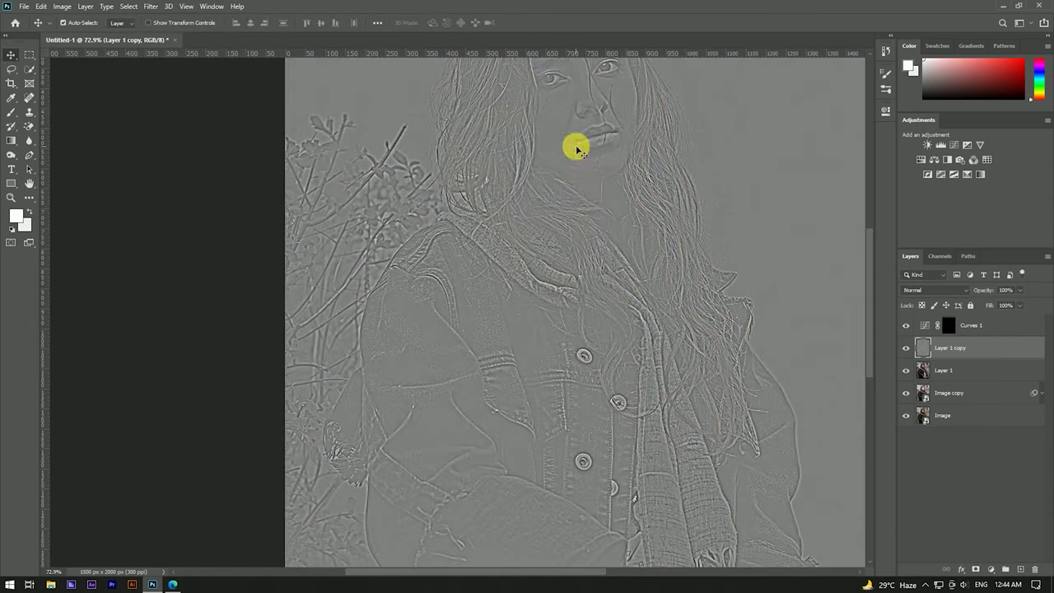
Blend the high-pass copy in Overlay mode and toggle its visibility to compare the sharpening
{"action": "left_click", "coordinate": [916, 290]}
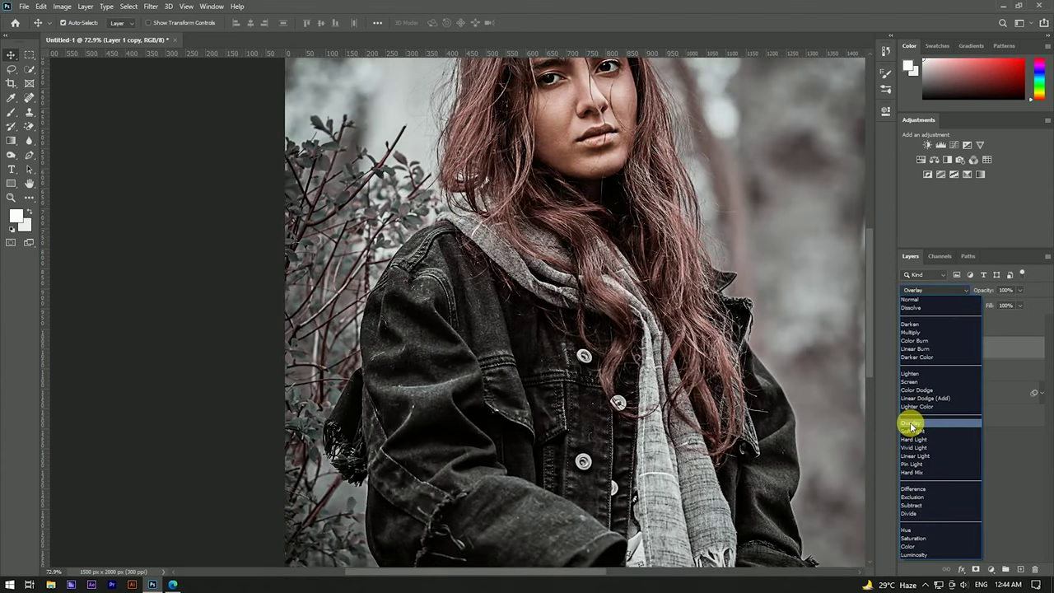
{"action": "left_click", "coordinate": [910, 425]}
{"action": "scroll", "coordinate": [417, 204], "scroll_direction": "down", "scroll_amount": 2}
{"action": "scroll", "coordinate": [452, 294], "scroll_direction": "down", "scroll_amount": 2}
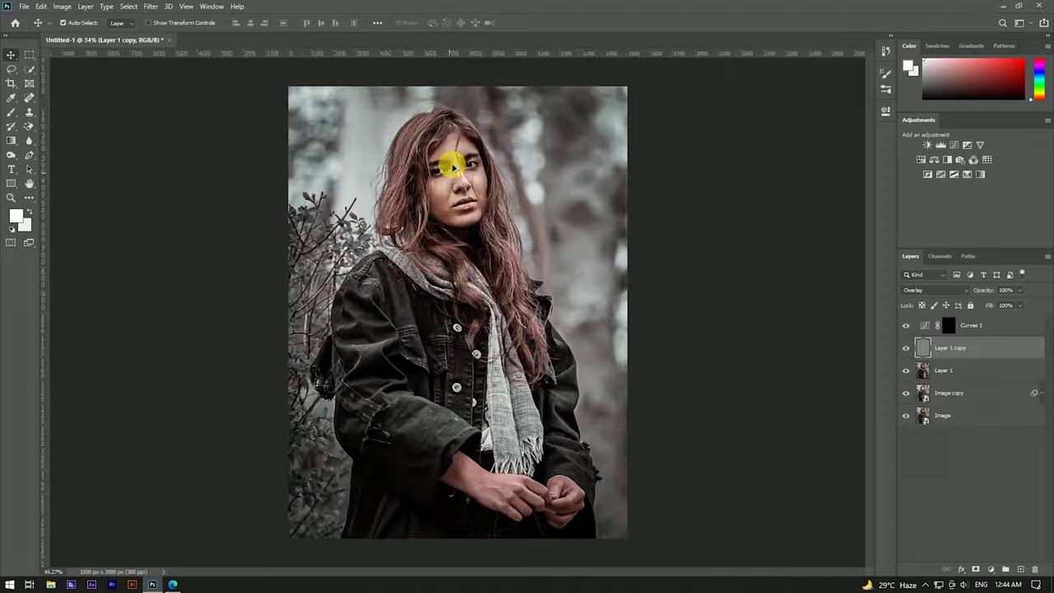
{"action": "scroll", "coordinate": [447, 165], "scroll_direction": "up", "scroll_amount": 3}
{"action": "scroll", "coordinate": [302, 245], "scroll_direction": "up", "scroll_amount": 3}
{"action": "scroll", "coordinate": [266, 355], "scroll_direction": "up", "scroll_amount": 1}
{"action": "scroll", "coordinate": [371, 299], "scroll_direction": "up", "scroll_amount": 2}
{"action": "scroll", "coordinate": [388, 266], "scroll_direction": "up", "scroll_amount": 1}
{"action": "scroll", "coordinate": [368, 245], "scroll_direction": "up", "scroll_amount": 1}
{"action": "scroll", "coordinate": [409, 261], "scroll_direction": "down", "scroll_amount": 2}
{"action": "left_click", "coordinate": [906, 348]}
{"action": "scroll", "coordinate": [426, 280], "scroll_direction": "down", "scroll_amount": 4}
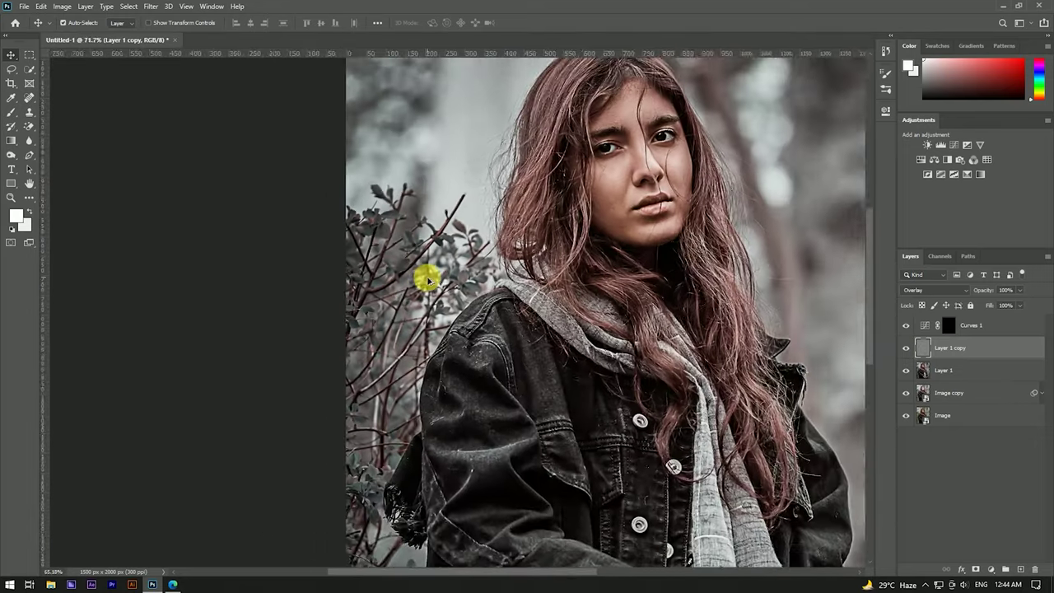
{"action": "scroll", "coordinate": [430, 278], "scroll_direction": "down", "scroll_amount": 2}
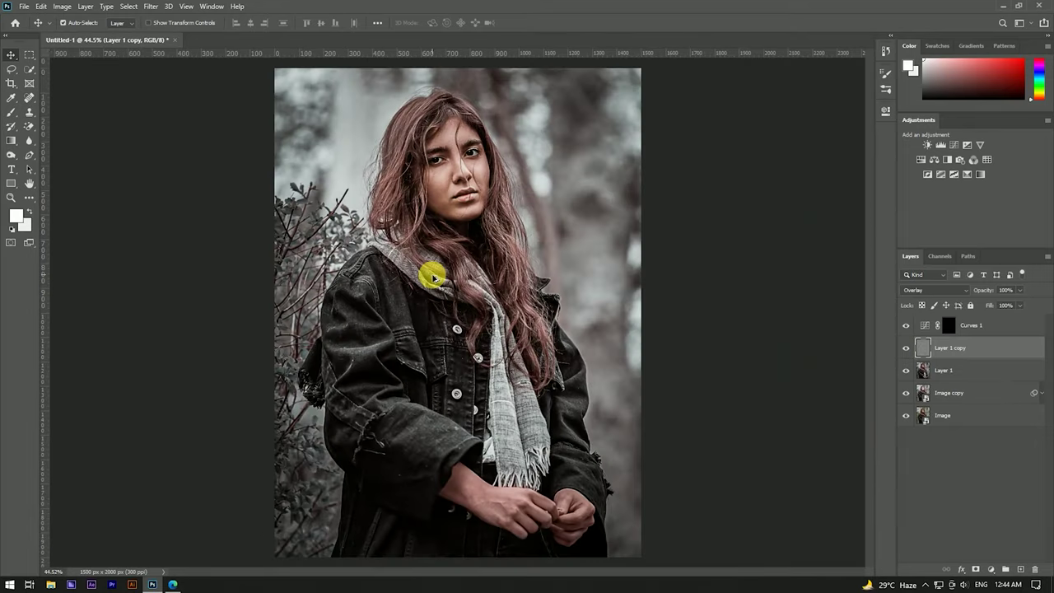
Add a white mask to Layer 1 copy and paint the overlay off her face and hair
{"action": "left_click", "coordinate": [977, 570]}
{"action": "left_click", "coordinate": [10, 111]}
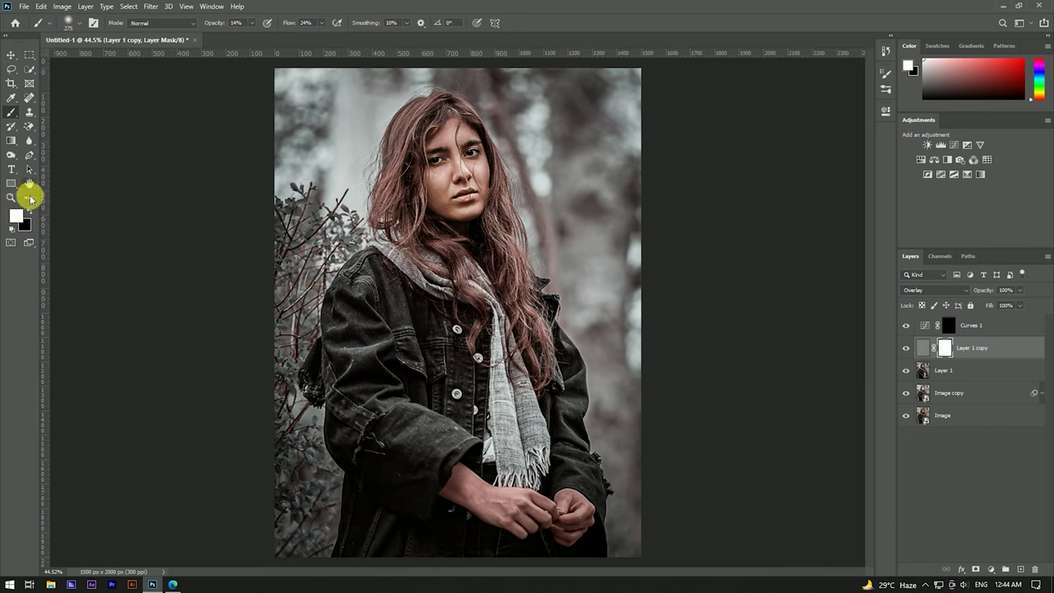
{"action": "scroll", "coordinate": [428, 178], "scroll_direction": "up", "scroll_amount": 1}
{"action": "scroll", "coordinate": [437, 164], "scroll_direction": "up", "scroll_amount": 1}
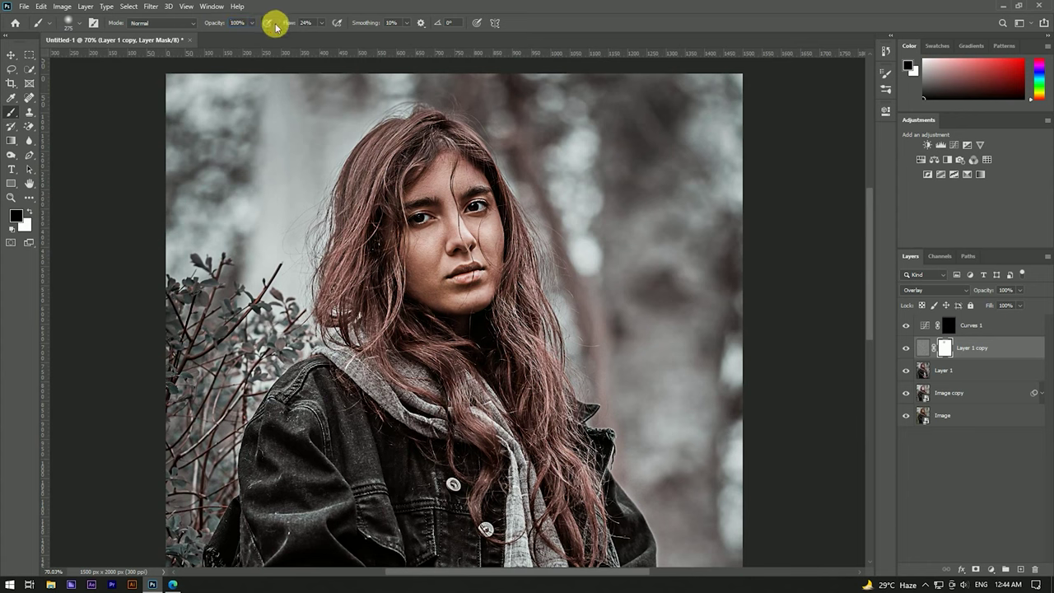
{"action": "mouse_move", "coordinate": [423, 183]}
{"action": "left_mouse_down"}
{"action": "mouse_move", "coordinate": [395, 189]}
{"action": "mouse_move", "coordinate": [354, 259]}
{"action": "mouse_move", "coordinate": [437, 226]}
{"action": "left_mouse_up"}
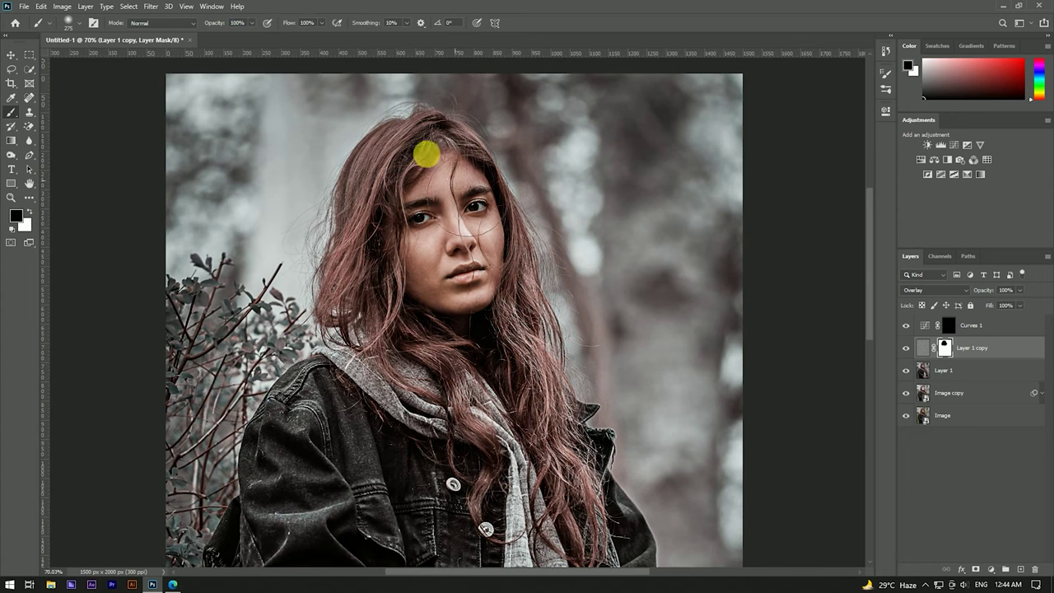
{"action": "left_click_drag", "start_coordinate": [526, 290], "coordinate": [548, 402]}
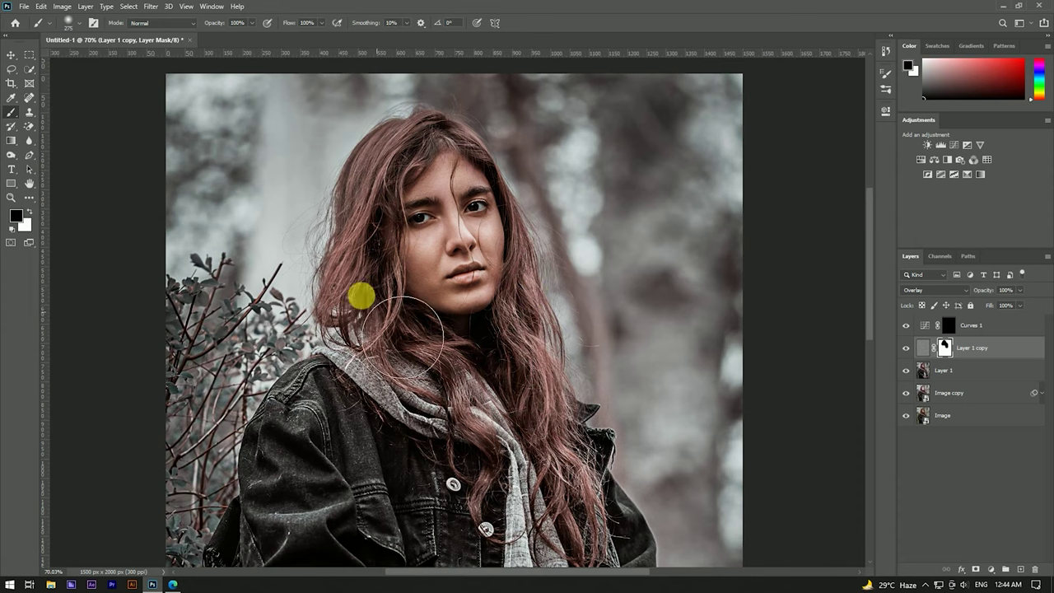
Move to the jacket and scarf and resize the brush to 165 px
{"action": "left_click_drag", "start_coordinate": [420, 383], "coordinate": [454, 275]}
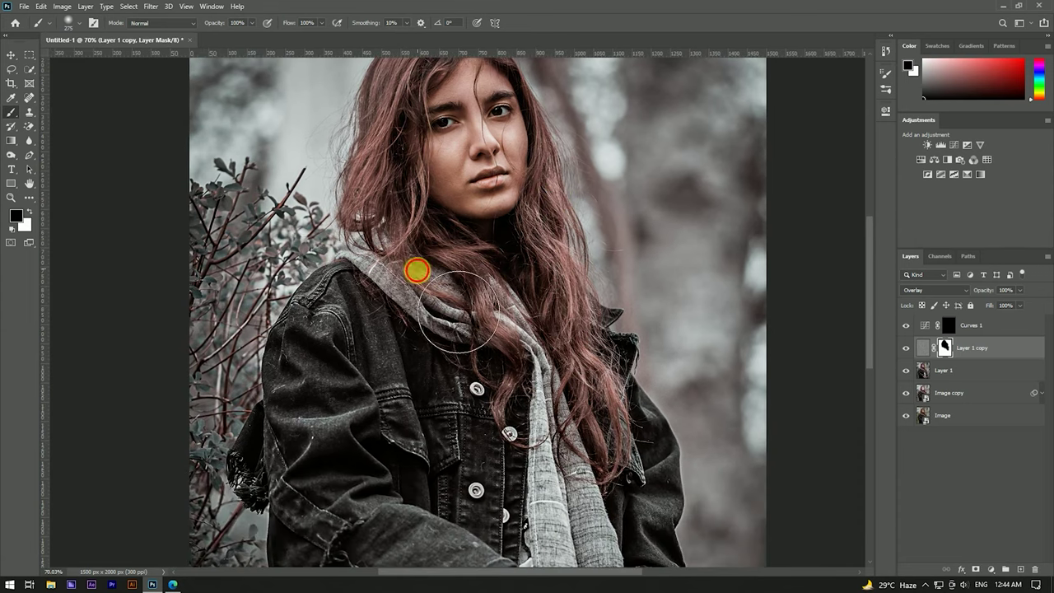
{"action": "scroll", "coordinate": [464, 318], "scroll_direction": "down", "scroll_amount": 3}
{"action": "scroll", "coordinate": [487, 362], "scroll_direction": "up", "scroll_amount": 2}
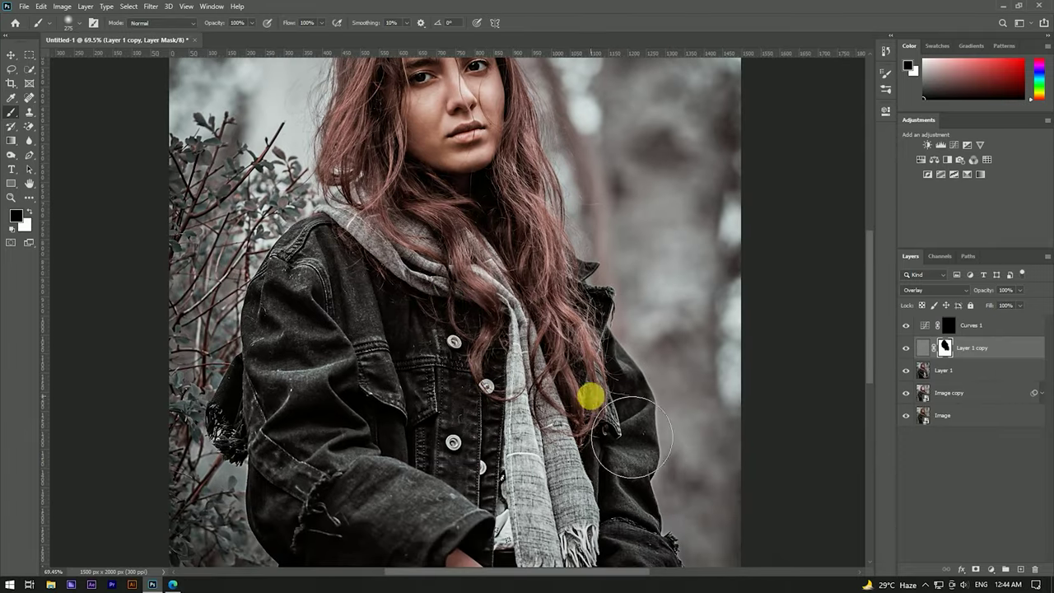
{"action": "scroll", "coordinate": [560, 355], "scroll_direction": "up", "scroll_amount": 1}
{"action": "scroll", "coordinate": [486, 247], "scroll_direction": "up", "scroll_amount": 1}
{"action": "scroll", "coordinate": [429, 168], "scroll_direction": "up", "scroll_amount": 1}
{"action": "scroll", "coordinate": [519, 214], "scroll_direction": "up", "scroll_amount": 1}
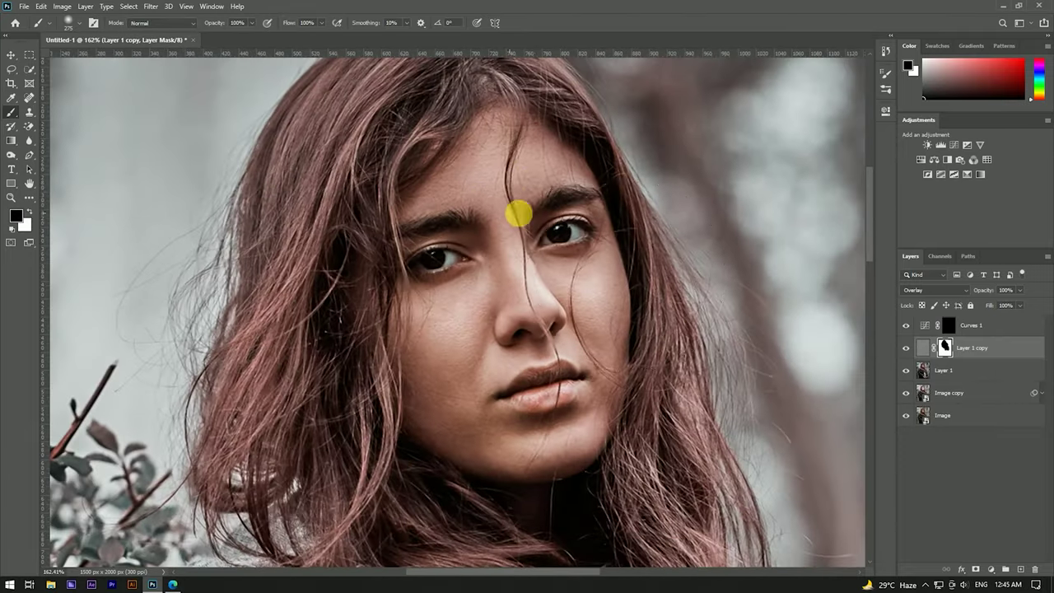
{"action": "scroll", "coordinate": [489, 271], "scroll_direction": "down", "scroll_amount": 1}
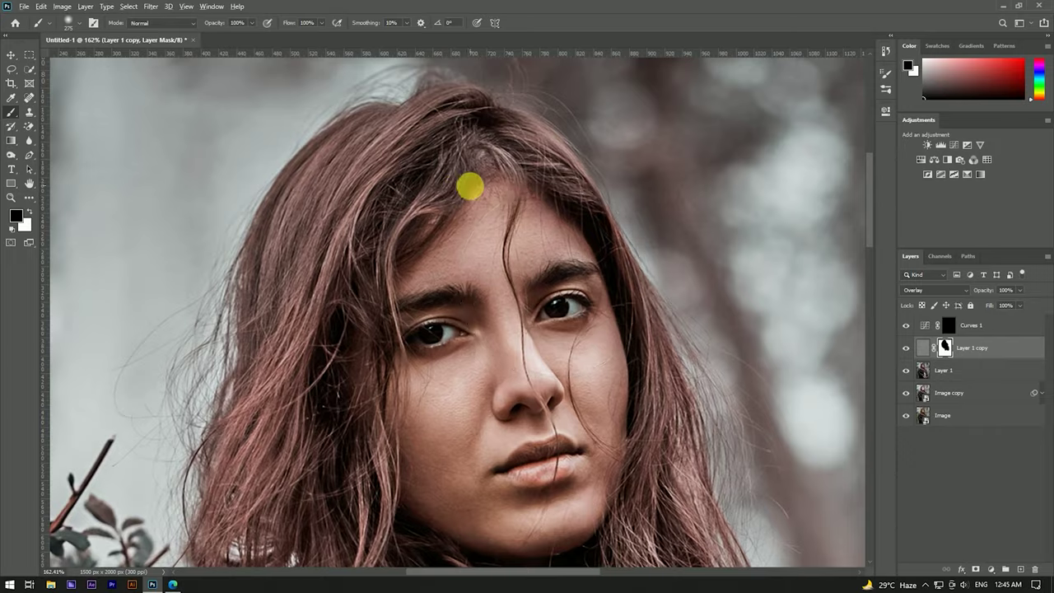
{"action": "scroll", "coordinate": [471, 184], "scroll_direction": "down", "scroll_amount": 1}
{"action": "left_click_drag", "start_coordinate": [416, 188], "coordinate": [417, 118]}
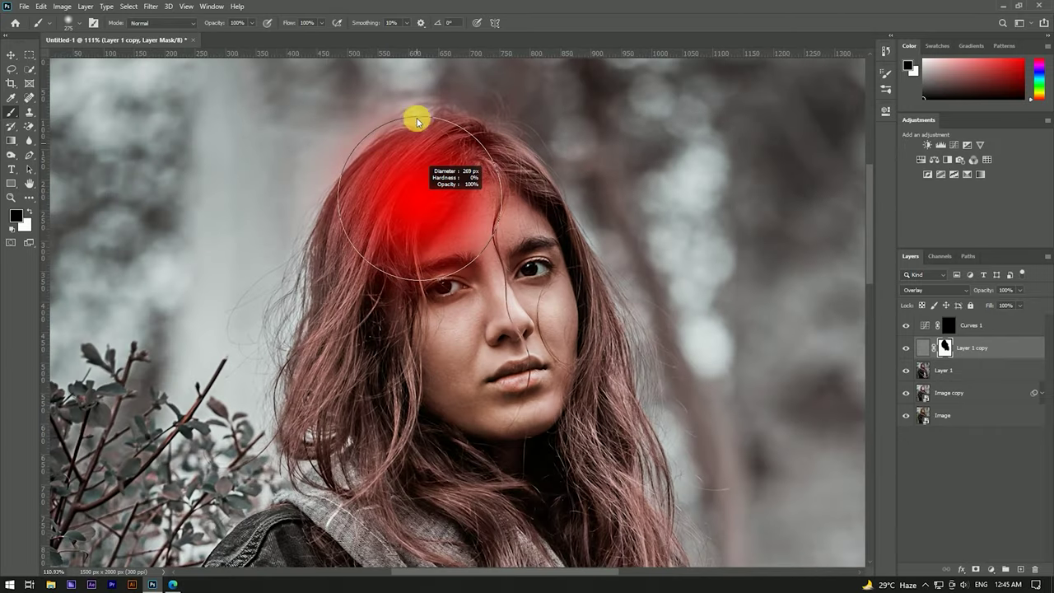
{"action": "left_click_drag", "start_coordinate": [247, 228], "coordinate": [235, 228]}
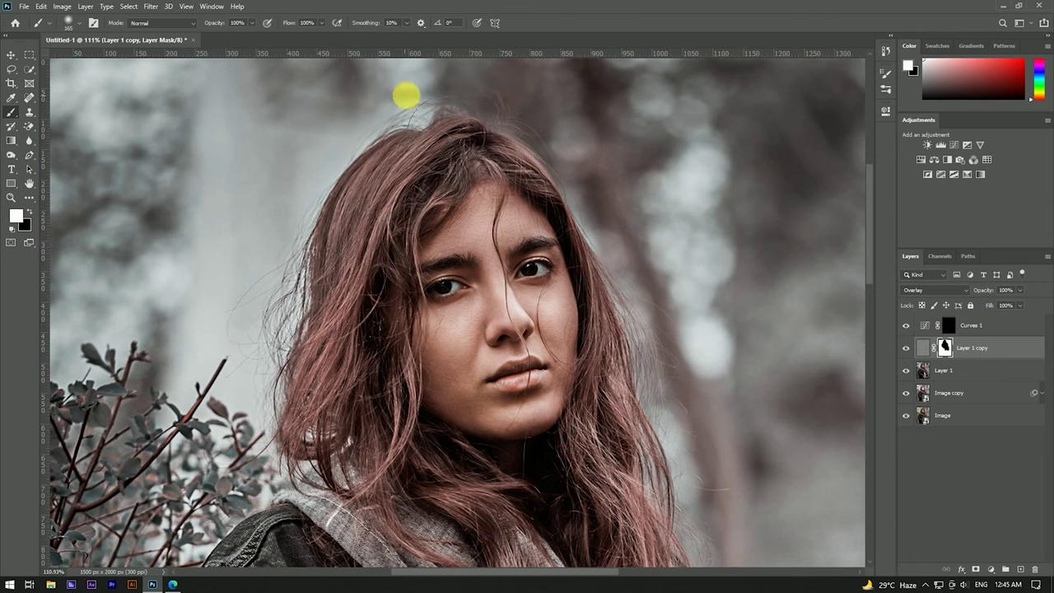
Work across the jacket, left sleeve and hands, with black as the painting colour
{"action": "left_click_drag", "start_coordinate": [643, 348], "coordinate": [602, 286]}
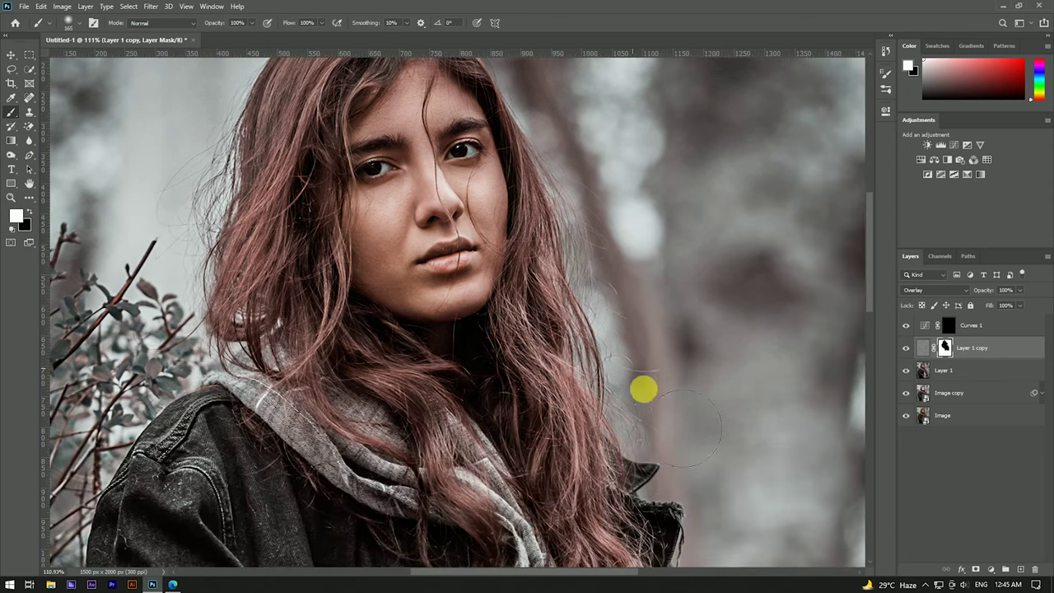
{"action": "scroll", "coordinate": [609, 276], "scroll_direction": "down", "scroll_amount": 2}
{"action": "scroll", "coordinate": [605, 263], "scroll_direction": "down", "scroll_amount": 1}
{"action": "scroll", "coordinate": [560, 288], "scroll_direction": "down", "scroll_amount": 2}
{"action": "scroll", "coordinate": [461, 374], "scroll_direction": "up", "scroll_amount": 2}
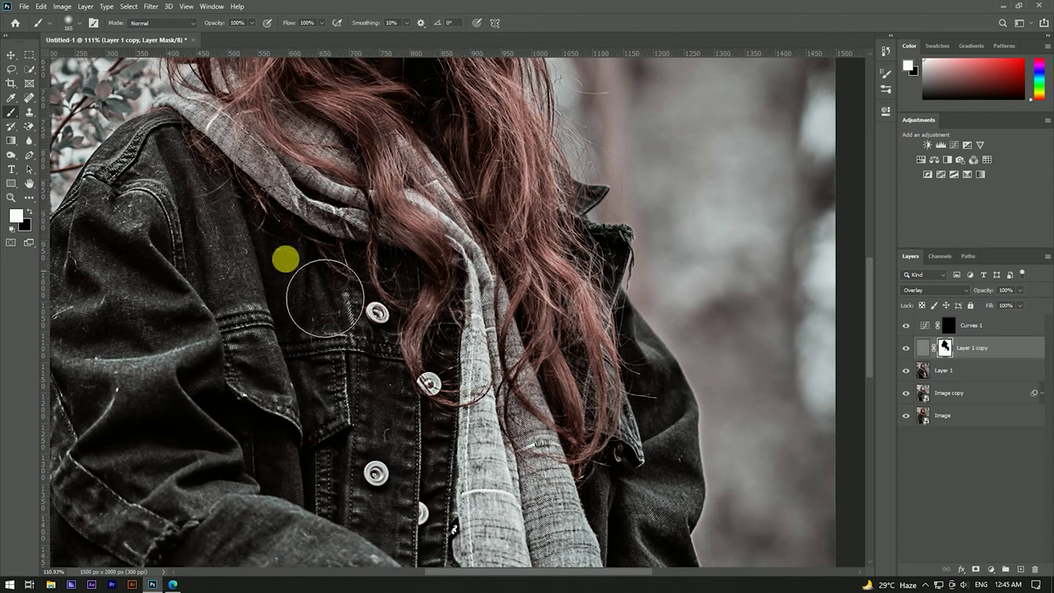
{"action": "left_click_drag", "start_coordinate": [202, 324], "coordinate": [416, 223]}
{"action": "scroll", "coordinate": [370, 280], "scroll_direction": "down", "scroll_amount": 2}
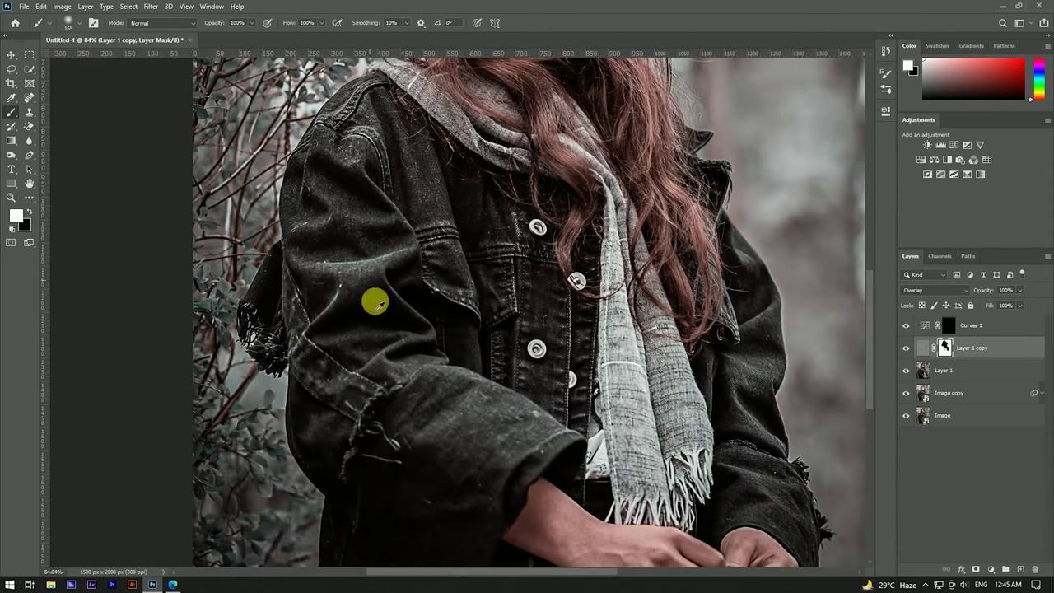
{"action": "left_click_drag", "start_coordinate": [501, 475], "coordinate": [405, 285]}
{"action": "key", "text": "x"}
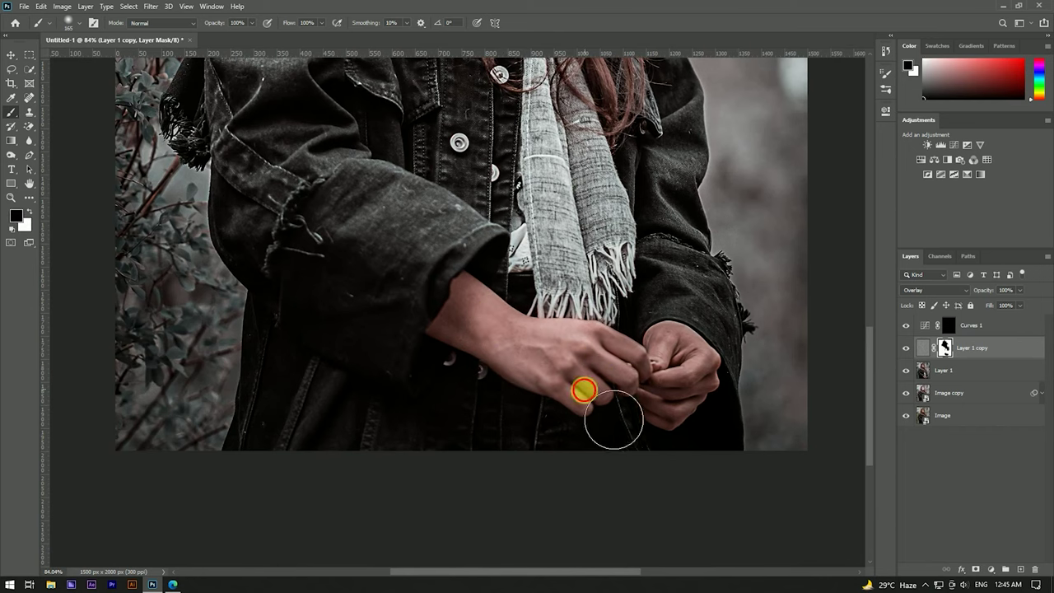
{"action": "scroll", "coordinate": [453, 376], "scroll_direction": "down", "scroll_amount": 1}
{"action": "scroll", "coordinate": [478, 381], "scroll_direction": "down", "scroll_amount": 3}
{"action": "scroll", "coordinate": [422, 228], "scroll_direction": "up", "scroll_amount": 2}
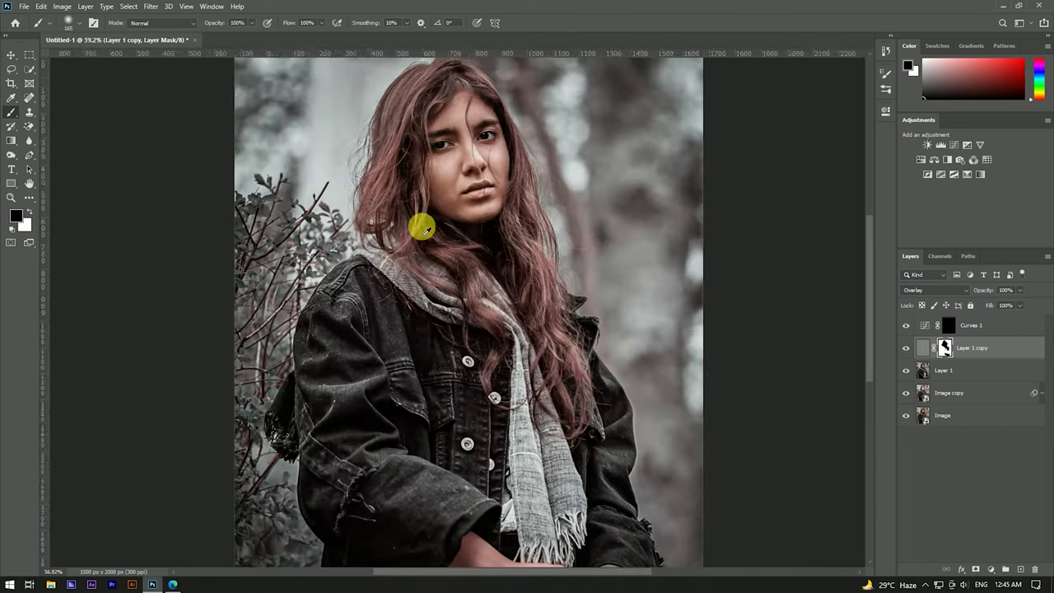
Return to the Move tool and select Layer 1
{"action": "key", "text": "v"}
{"action": "scroll", "coordinate": [407, 170], "scroll_direction": "down", "scroll_amount": 2}
{"action": "scroll", "coordinate": [400, 150], "scroll_direction": "up", "scroll_amount": 2}
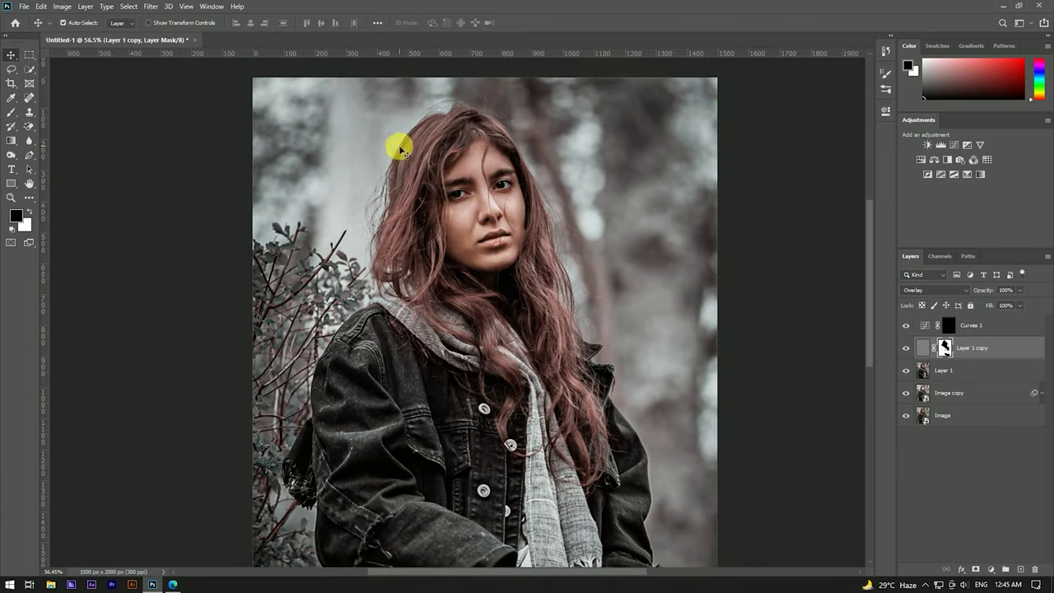
{"action": "left_click", "coordinate": [997, 366]}
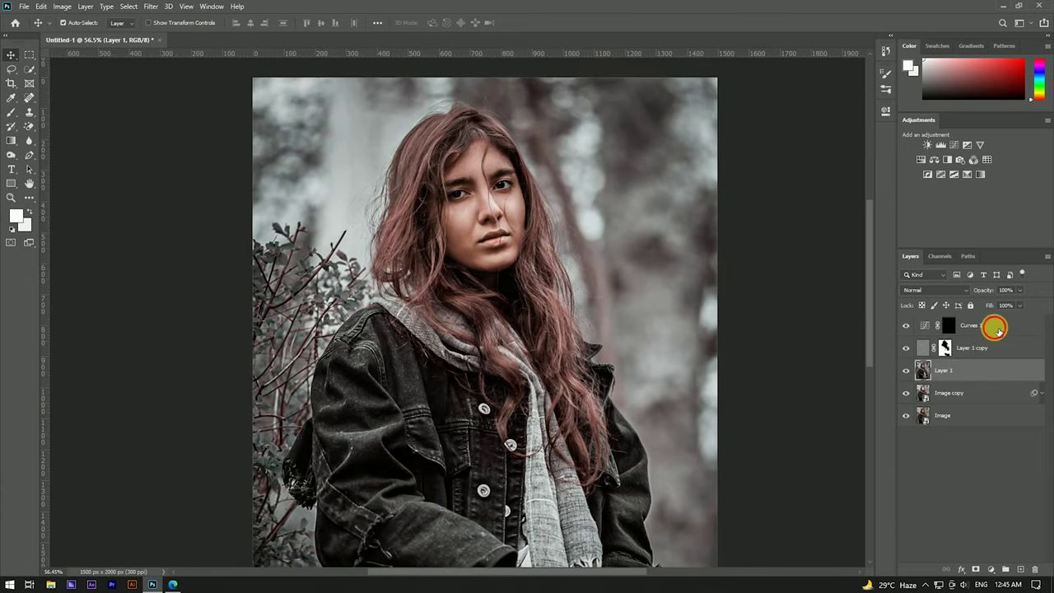
Select Layer 1 through Curves 1 and stamp all visible layers into a new Layer 2
{"action": "left_click", "coordinate": [996, 327], "text": "shift"}
{"action": "key", "text": "ctrl+alt+shift+e"}
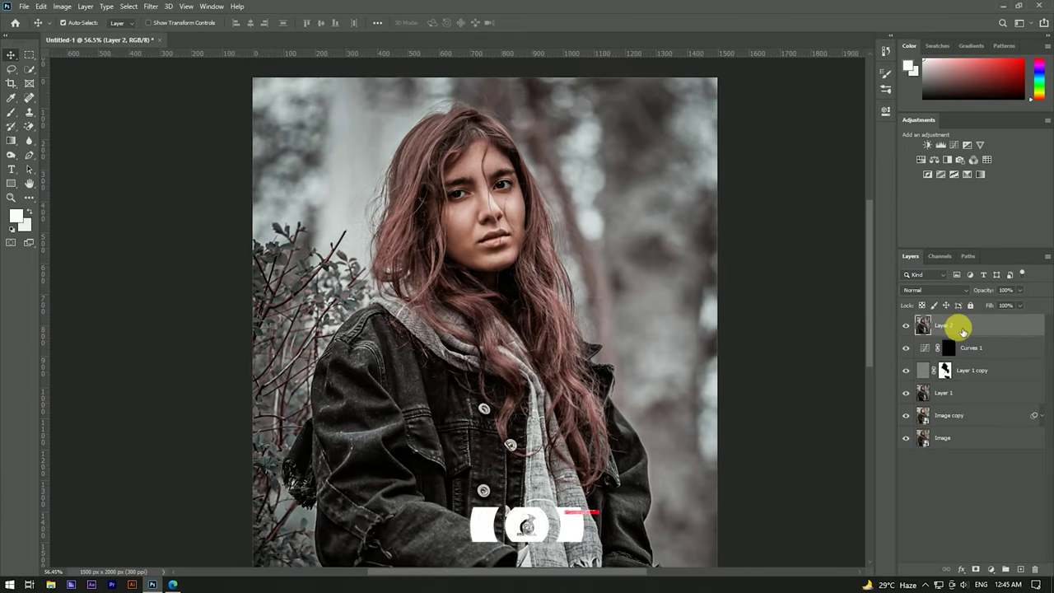
{"action": "scroll", "coordinate": [557, 194], "scroll_direction": "down", "scroll_amount": 2}
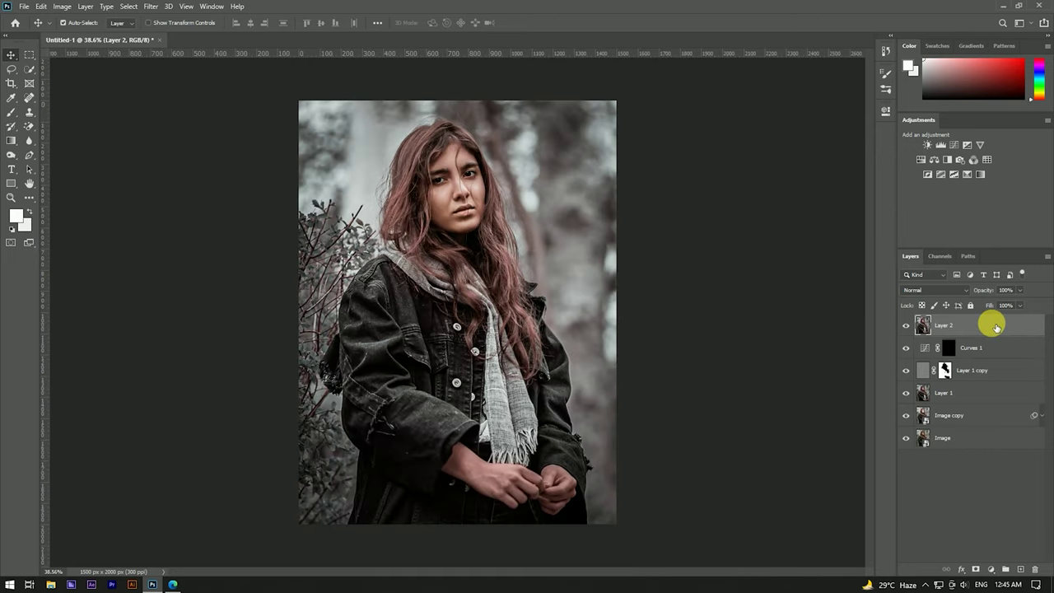
Apply Levels to Layer 2 with input levels 4, 1.00 and 252
{"action": "key", "text": "ctrl+l"}
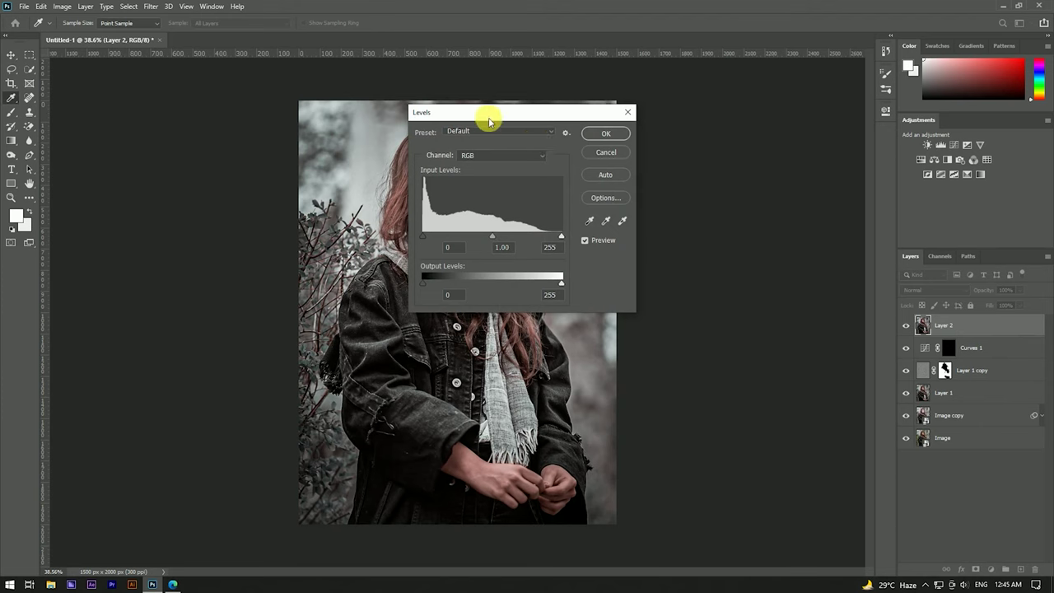
{"action": "left_click_drag", "start_coordinate": [489, 121], "coordinate": [761, 134]}
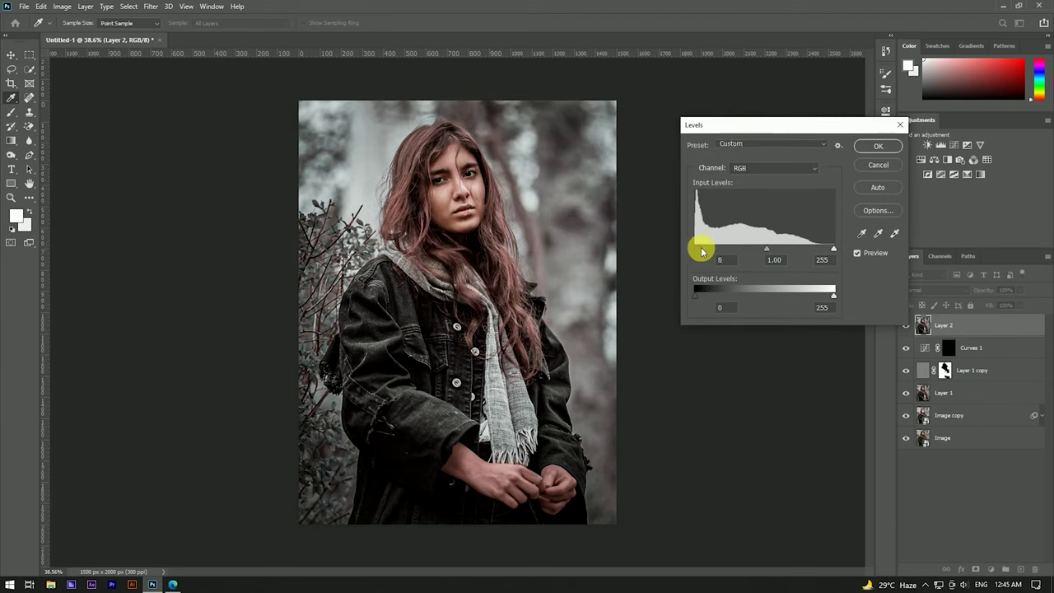
{"action": "left_click_drag", "start_coordinate": [705, 251], "coordinate": [699, 252]}
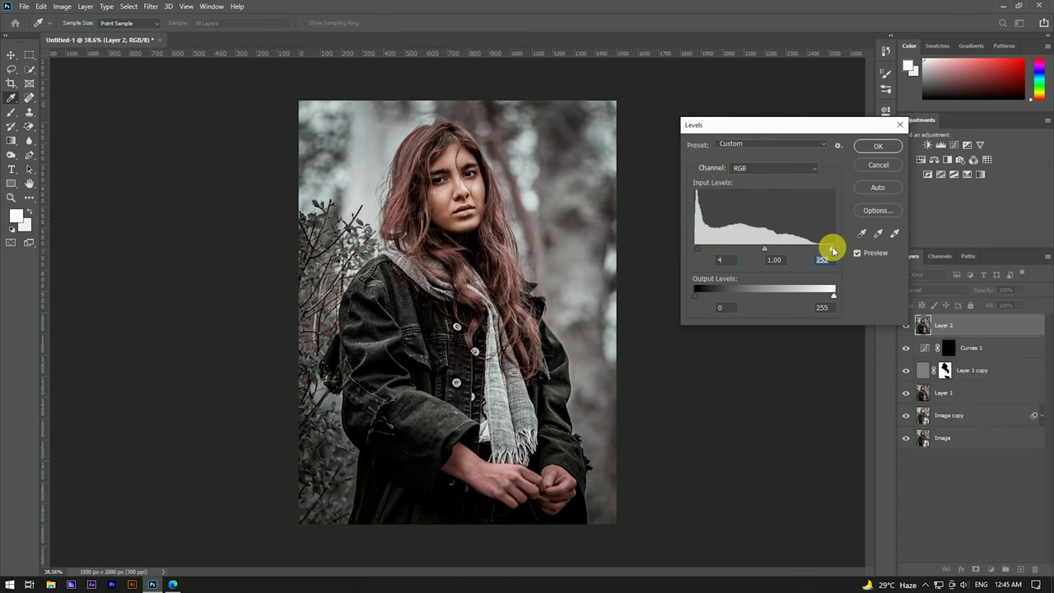
{"action": "left_click", "coordinate": [875, 148]}
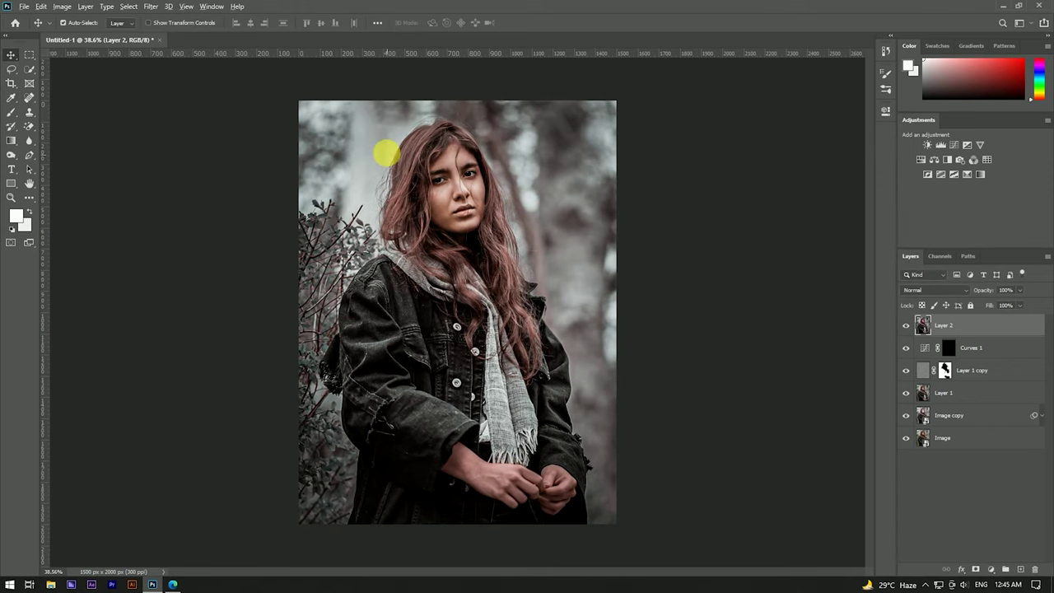
{"action": "scroll", "coordinate": [466, 164], "scroll_direction": "up", "scroll_amount": 3}
{"action": "scroll", "coordinate": [461, 169], "scroll_direction": "down", "scroll_amount": 3}
{"action": "scroll", "coordinate": [454, 179], "scroll_direction": "down", "scroll_amount": 1}
{"action": "scroll", "coordinate": [447, 191], "scroll_direction": "up", "scroll_amount": 1}
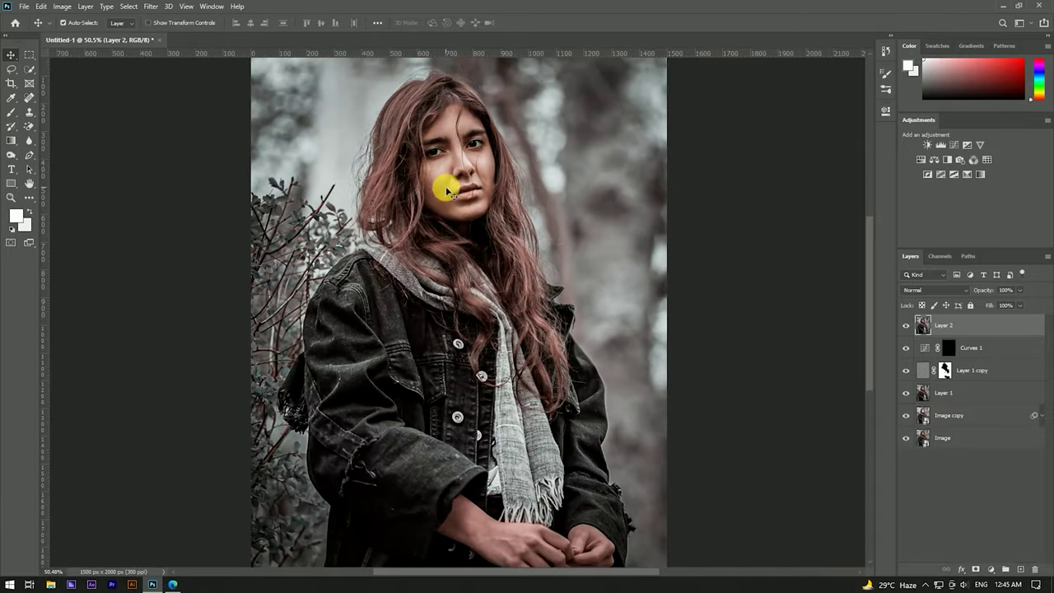
{"action": "scroll", "coordinate": [449, 190], "scroll_direction": "down", "scroll_amount": 1}
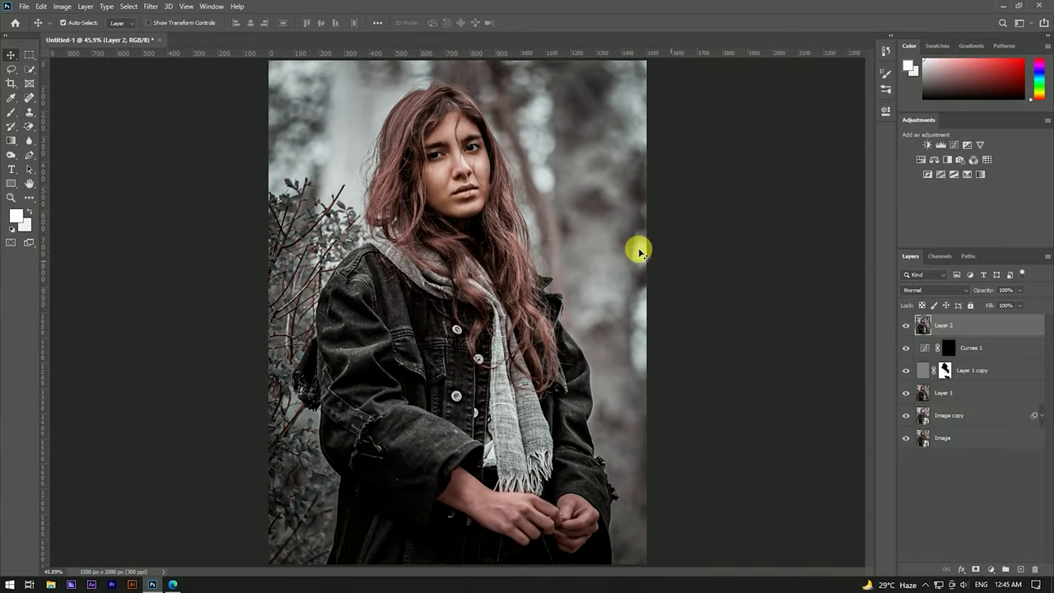
{"action": "scroll", "coordinate": [436, 99], "scroll_direction": "up", "scroll_amount": 1}
{"action": "scroll", "coordinate": [459, 130], "scroll_direction": "up", "scroll_amount": 3}
{"action": "scroll", "coordinate": [530, 381], "scroll_direction": "up", "scroll_amount": 1}
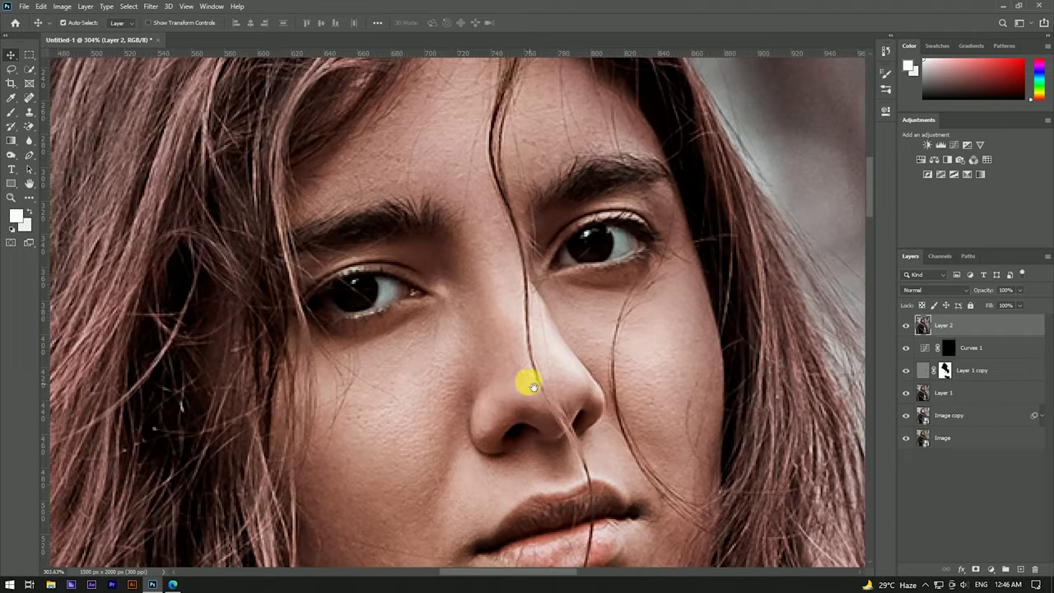
Zoom to inspect the skin, then start Filter > Photo-Toolbox > SkinFiner on Layer 2
{"action": "scroll", "coordinate": [437, 236], "scroll_direction": "up", "scroll_amount": 2}
{"action": "scroll", "coordinate": [417, 228], "scroll_direction": "down", "scroll_amount": 2}
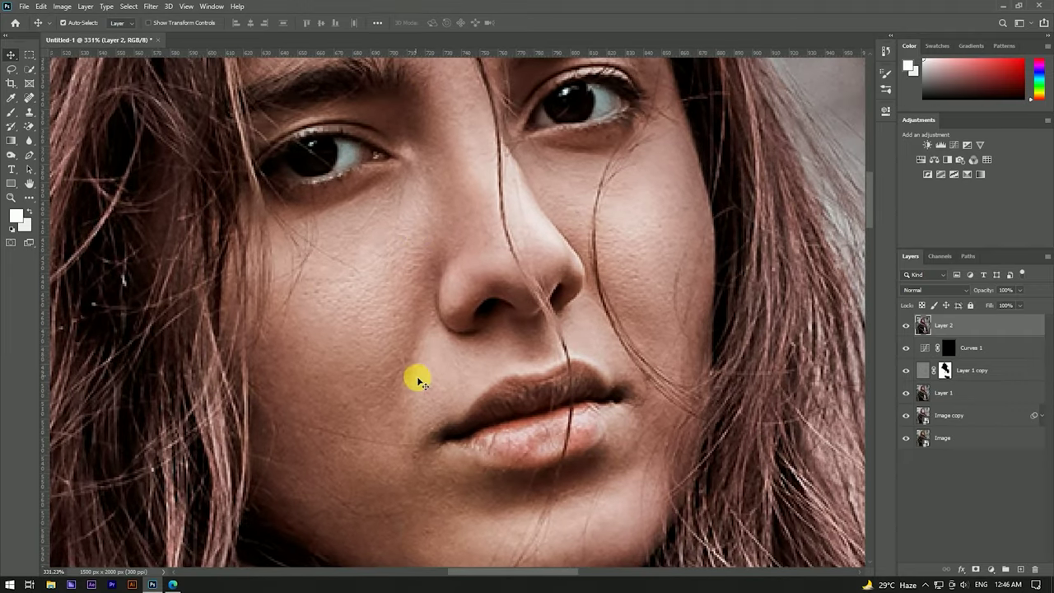
{"action": "scroll", "coordinate": [470, 346], "scroll_direction": "down", "scroll_amount": 2}
{"action": "scroll", "coordinate": [475, 297], "scroll_direction": "down", "scroll_amount": 2}
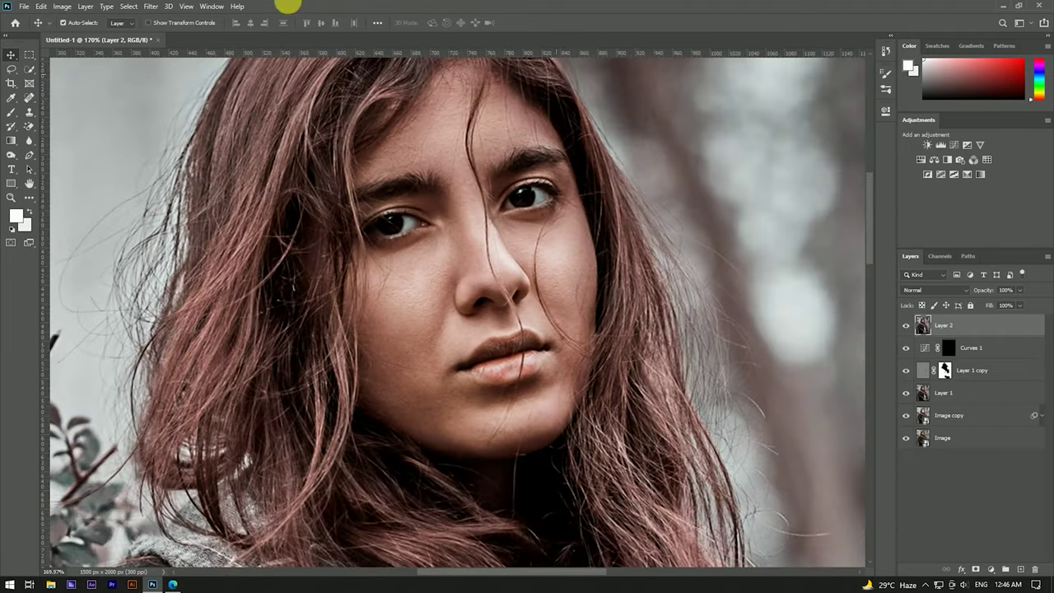
{"action": "left_click", "coordinate": [149, 9]}
{"action": "mouse_move", "coordinate": [174, 240]}
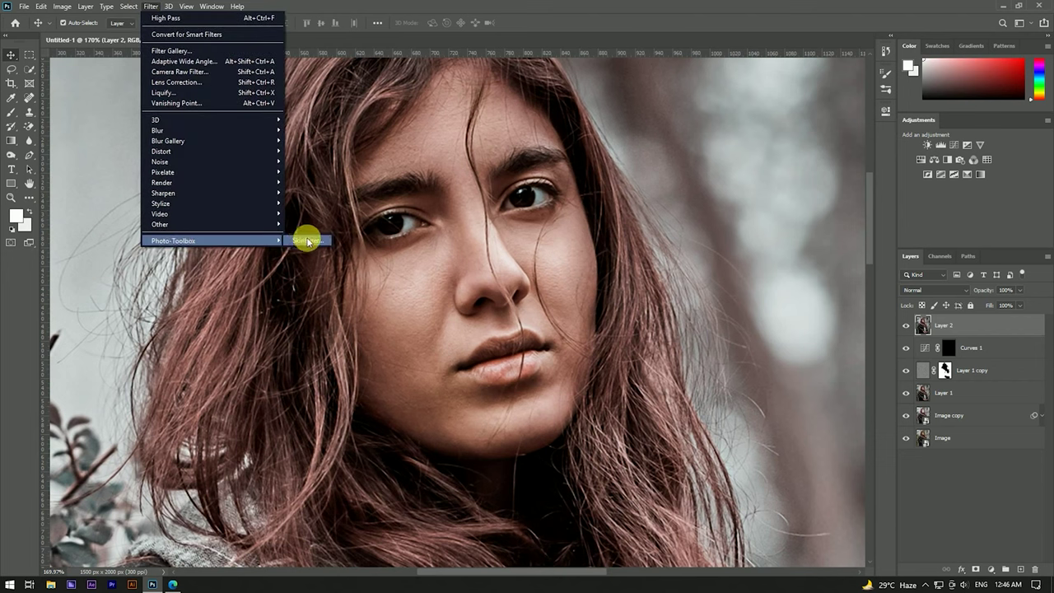
{"action": "left_click", "coordinate": [307, 242]}
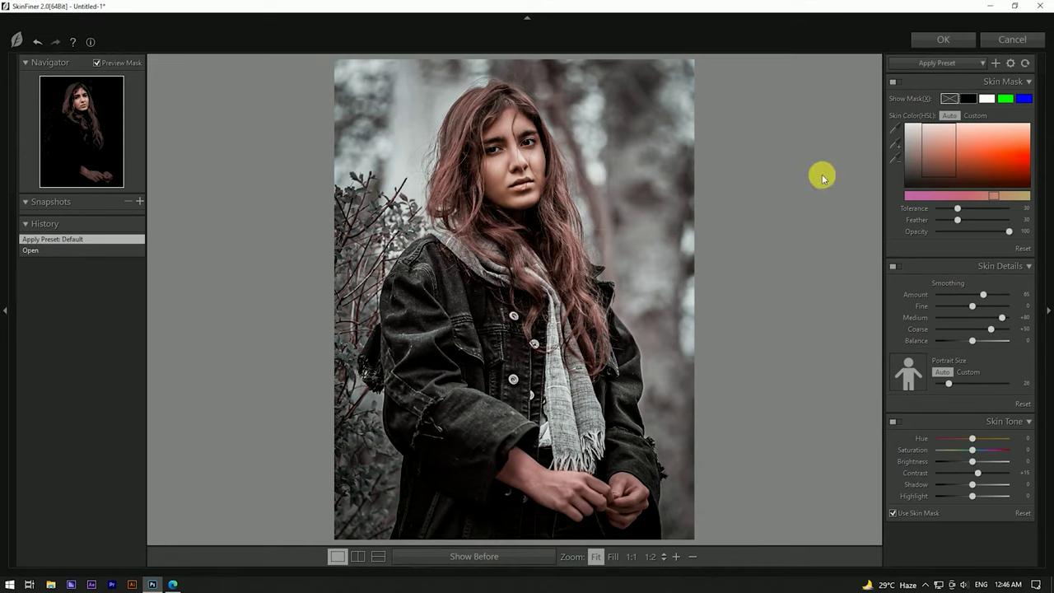
Apply SkinFiner's Smoothing-High preset with Fine +22 and Skin Tone Saturation -5
{"action": "left_click", "coordinate": [937, 64]}
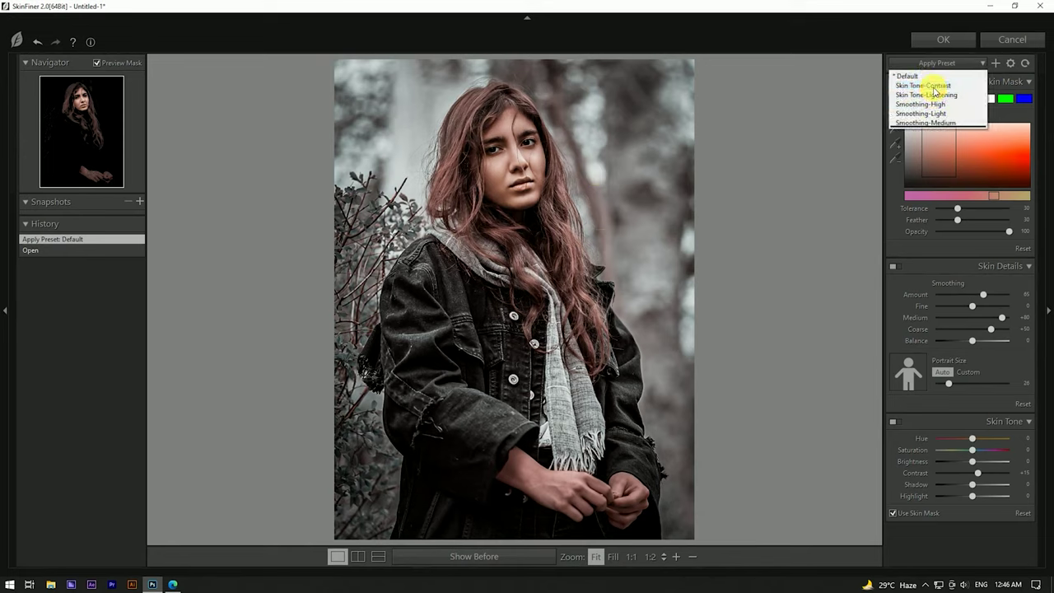
{"action": "left_click", "coordinate": [933, 86]}
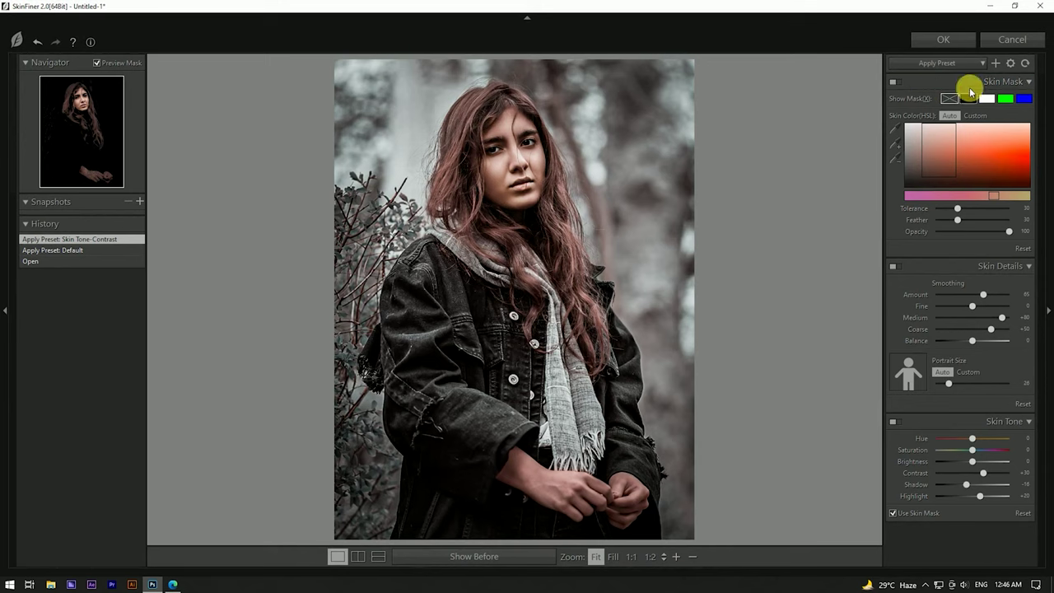
{"action": "left_click", "coordinate": [947, 63]}
{"action": "left_click", "coordinate": [947, 105]}
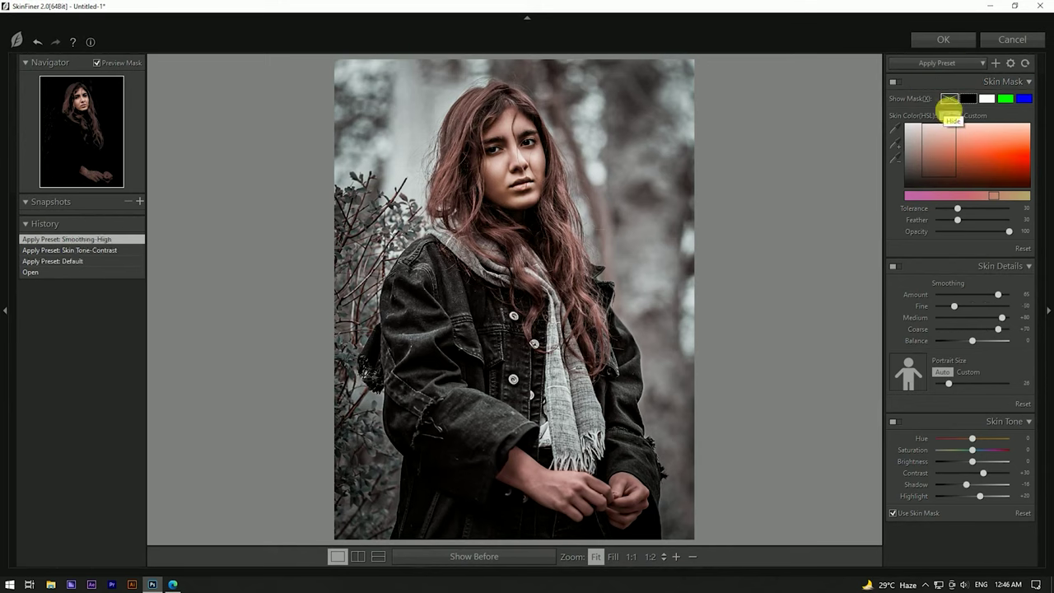
{"action": "left_click_drag", "start_coordinate": [981, 305], "coordinate": [983, 306]}
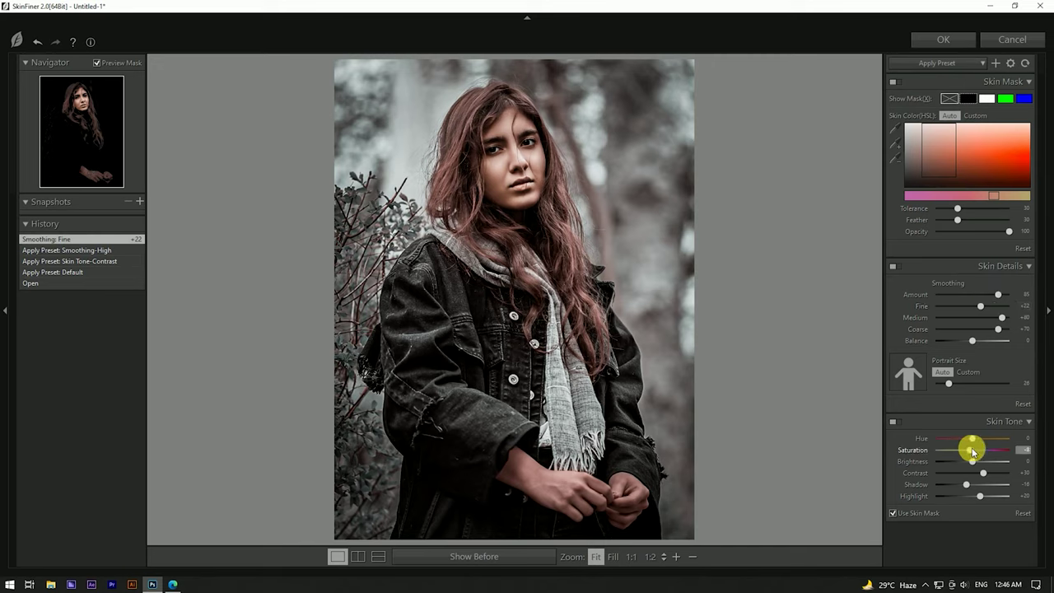
{"action": "left_click_drag", "start_coordinate": [977, 449], "coordinate": [971, 450]}
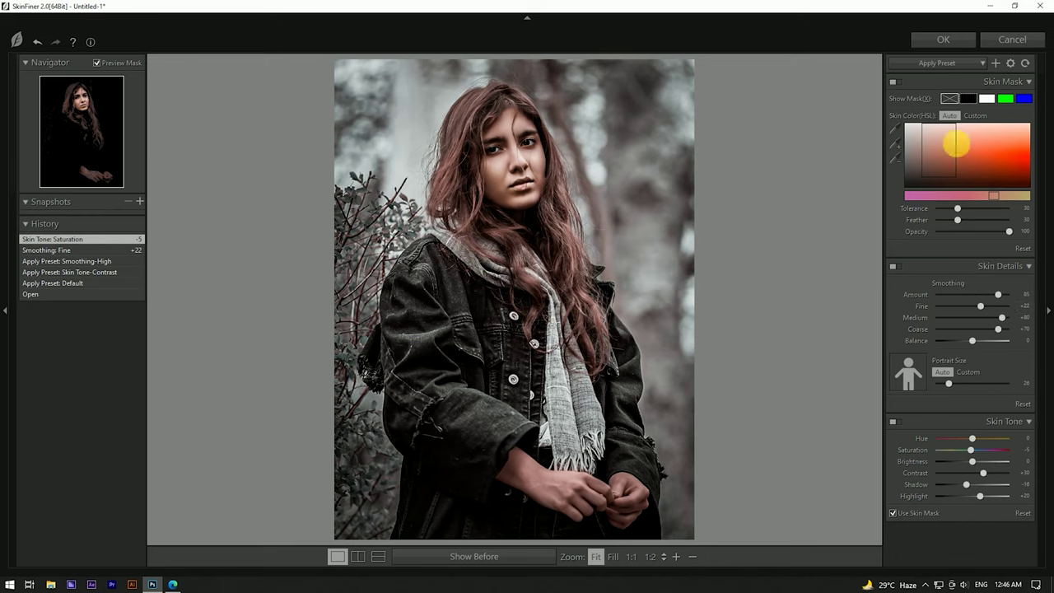
{"action": "left_click", "coordinate": [946, 39]}
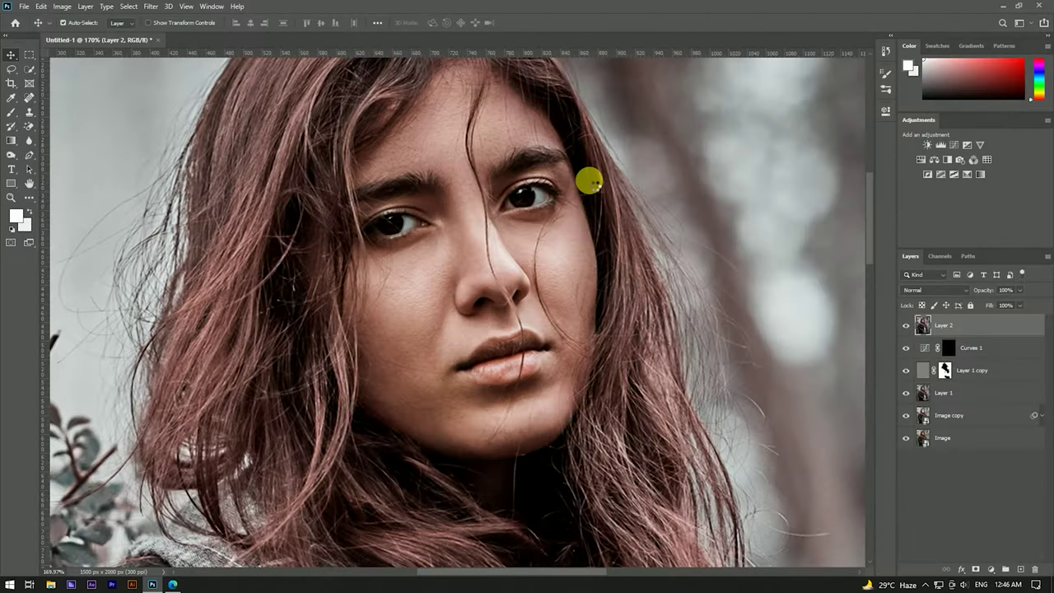
Zoom in and set up the Sharpen Tool with a brush of about 103 px
{"action": "scroll", "coordinate": [497, 270], "scroll_direction": "up", "scroll_amount": 3}
{"action": "scroll", "coordinate": [425, 252], "scroll_direction": "up", "scroll_amount": 2}
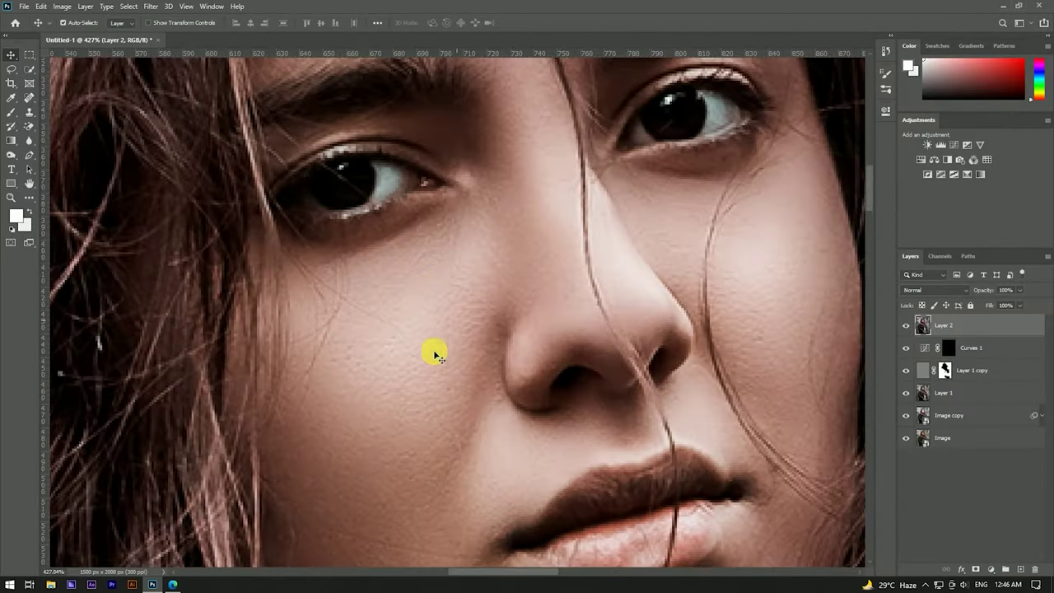
{"action": "scroll", "coordinate": [483, 288], "scroll_direction": "down", "scroll_amount": 3}
{"action": "scroll", "coordinate": [499, 198], "scroll_direction": "down", "scroll_amount": 2}
{"action": "scroll", "coordinate": [577, 155], "scroll_direction": "up", "scroll_amount": 3}
{"action": "scroll", "coordinate": [577, 154], "scroll_direction": "down", "scroll_amount": 1}
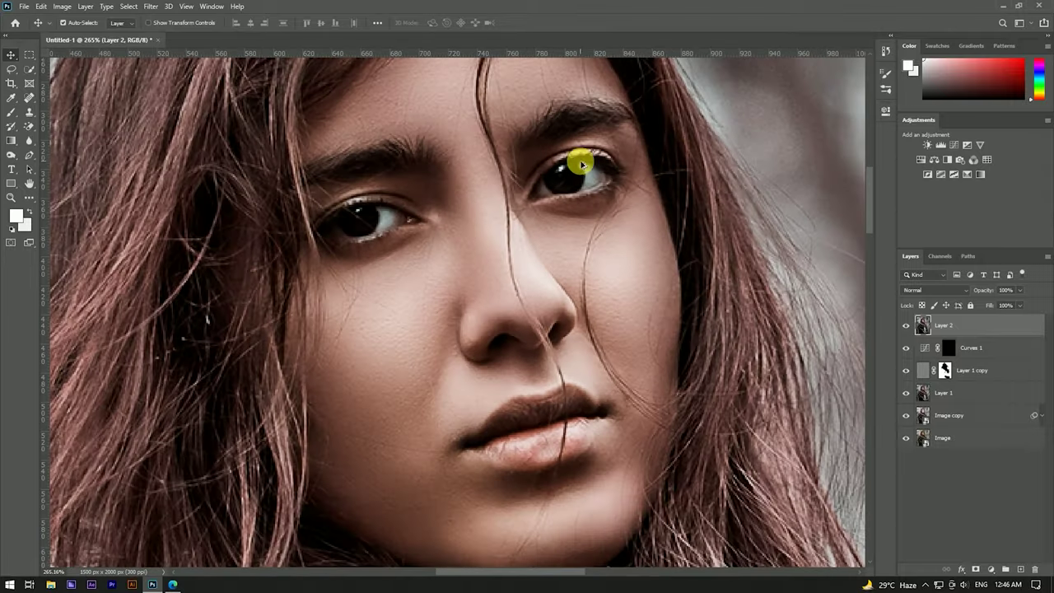
{"action": "left_click", "coordinate": [10, 156]}
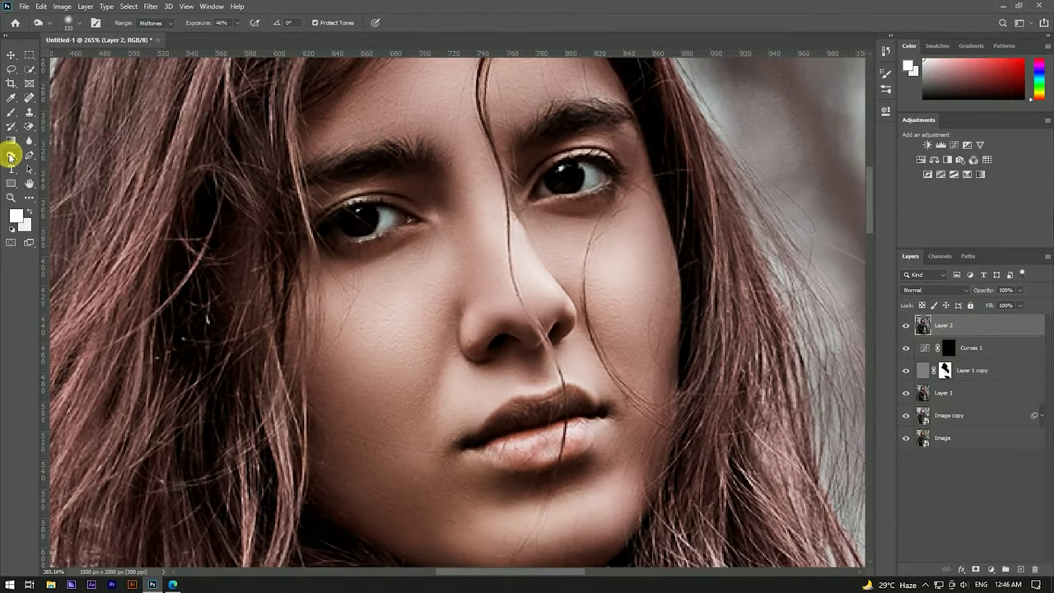
{"action": "left_click", "coordinate": [26, 142]}
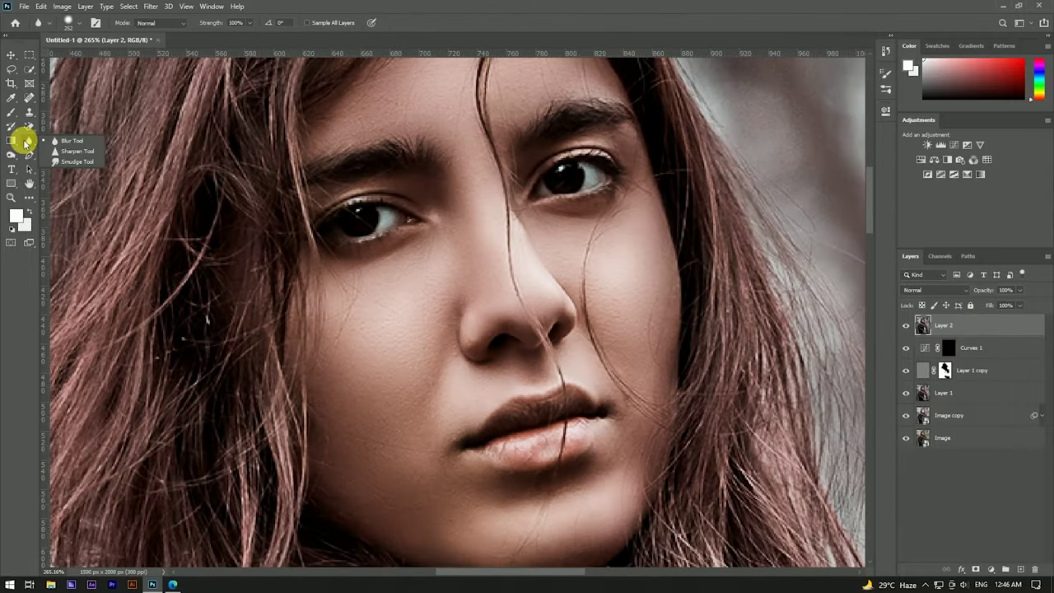
{"action": "left_click", "coordinate": [76, 150]}
{"action": "left_click_drag", "start_coordinate": [461, 244], "coordinate": [346, 219]}
Sharpen the eyebrows, nose bridge and left eye on Layer 2
{"action": "left_click_drag", "start_coordinate": [413, 180], "coordinate": [331, 191]}
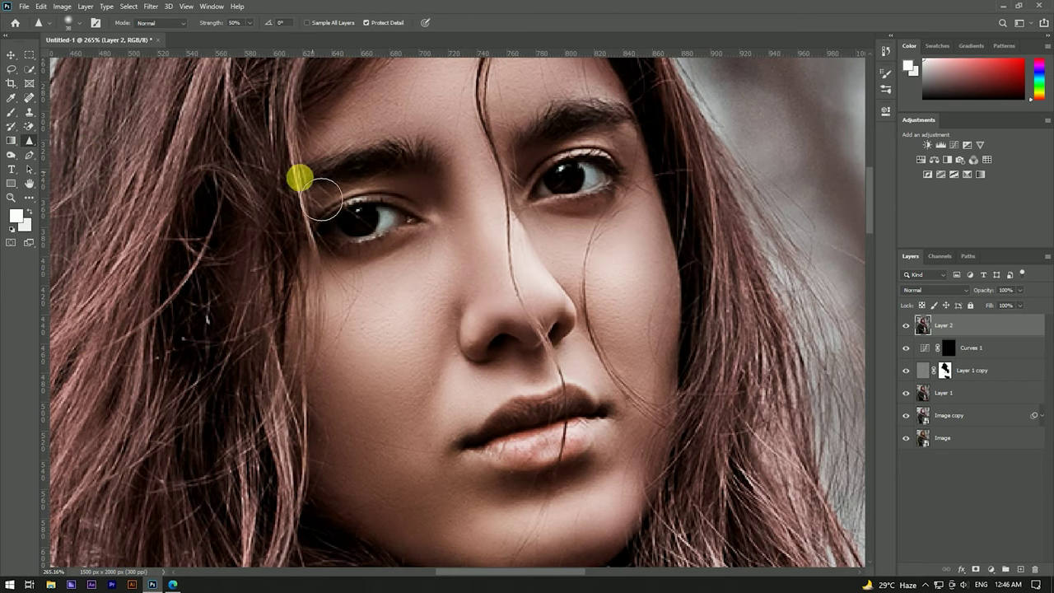
{"action": "left_click_drag", "start_coordinate": [569, 151], "coordinate": [630, 132]}
{"action": "left_click_drag", "start_coordinate": [493, 249], "coordinate": [382, 239]}
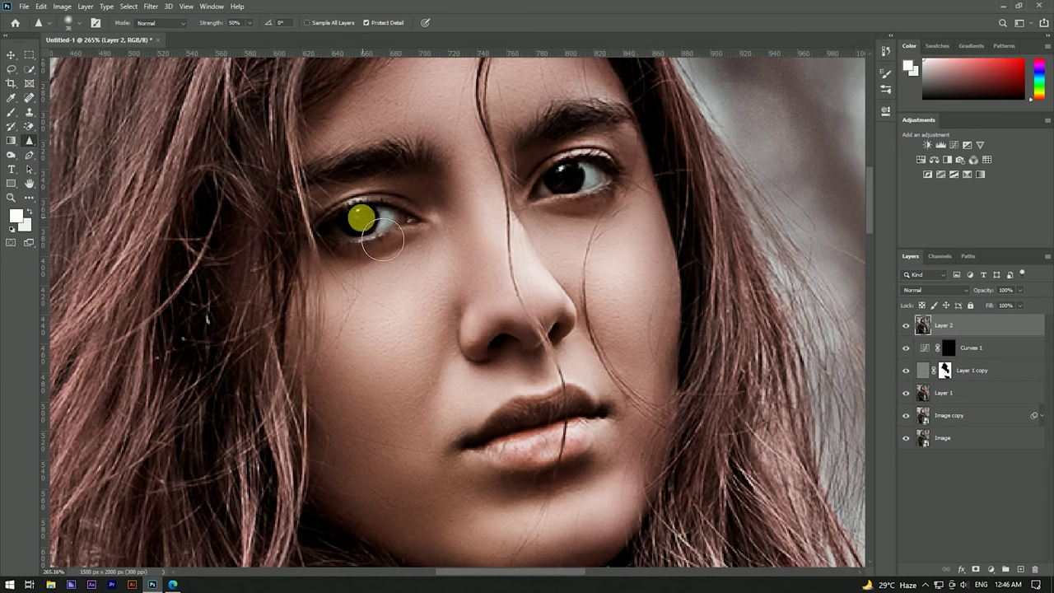
{"action": "left_click_drag", "start_coordinate": [591, 214], "coordinate": [396, 274]}
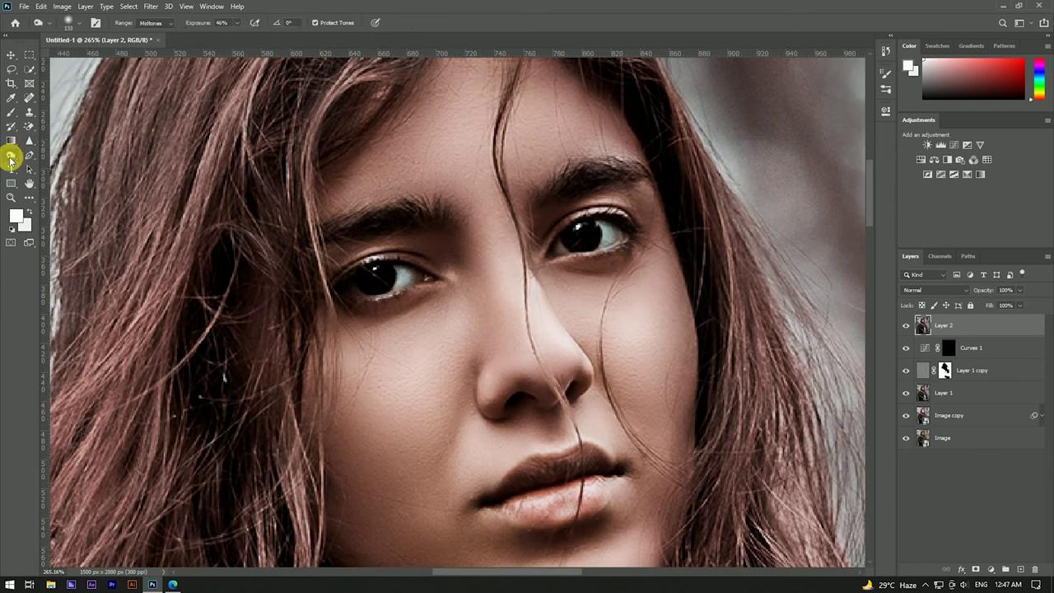
Brighten both irises with the Dodge Tool at a 33 px brush
{"action": "left_click_drag", "start_coordinate": [11, 154], "coordinate": [49, 154]}
{"action": "left_click_drag", "start_coordinate": [321, 250], "coordinate": [387, 282]}
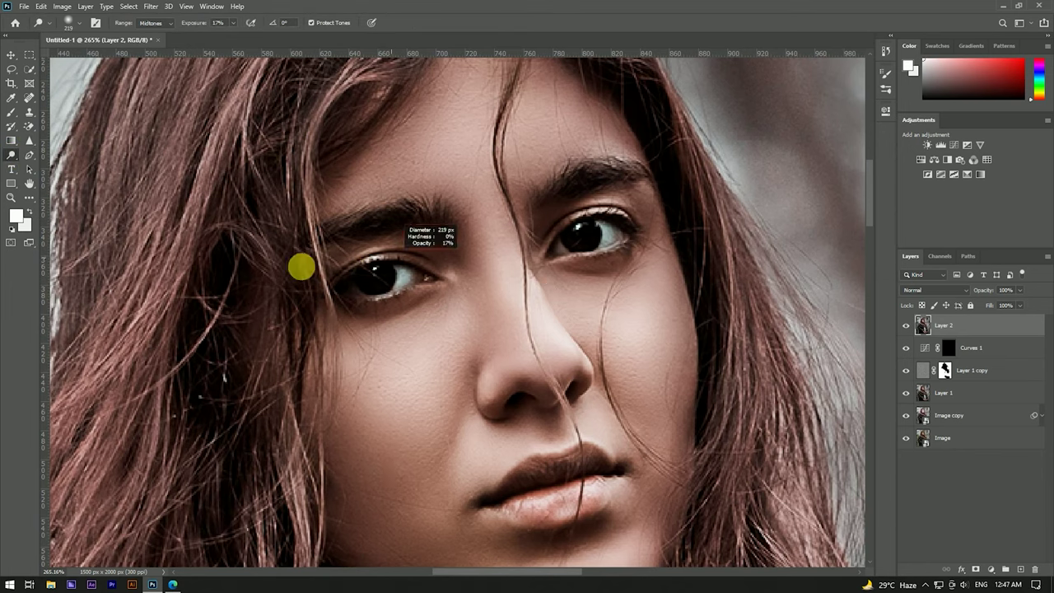
{"action": "left_click", "coordinate": [373, 275]}
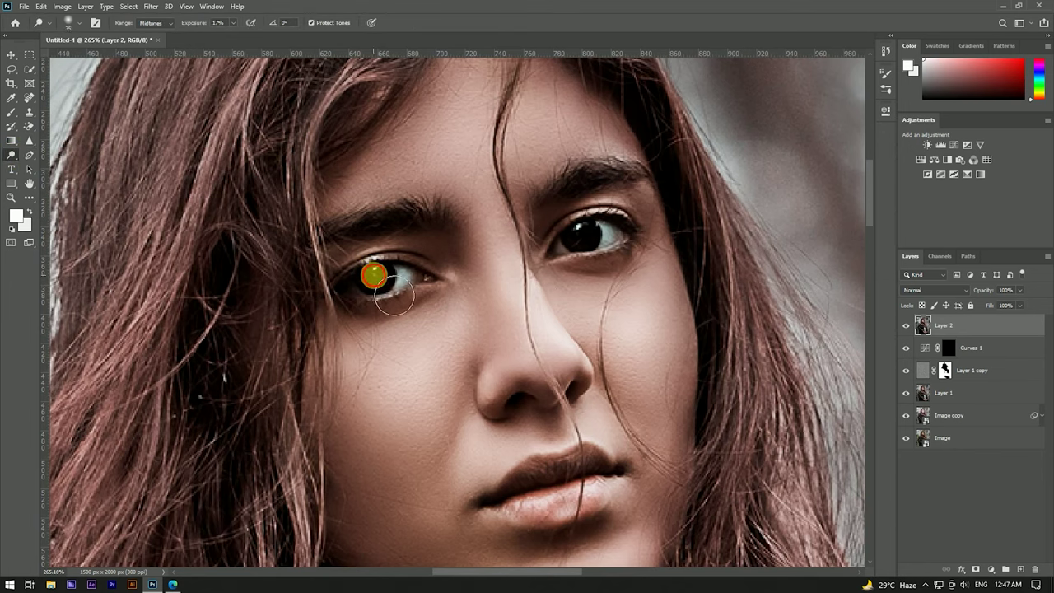
{"action": "left_click", "coordinate": [560, 239]}
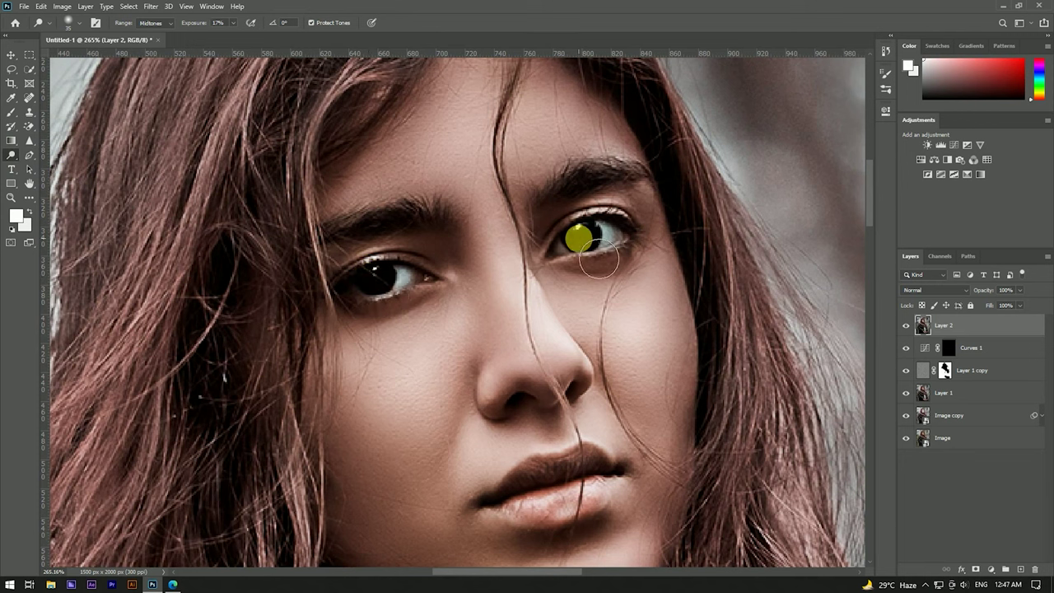
Darken around each iris with the Burn Tool at 17% exposure
{"action": "left_click", "coordinate": [28, 214]}
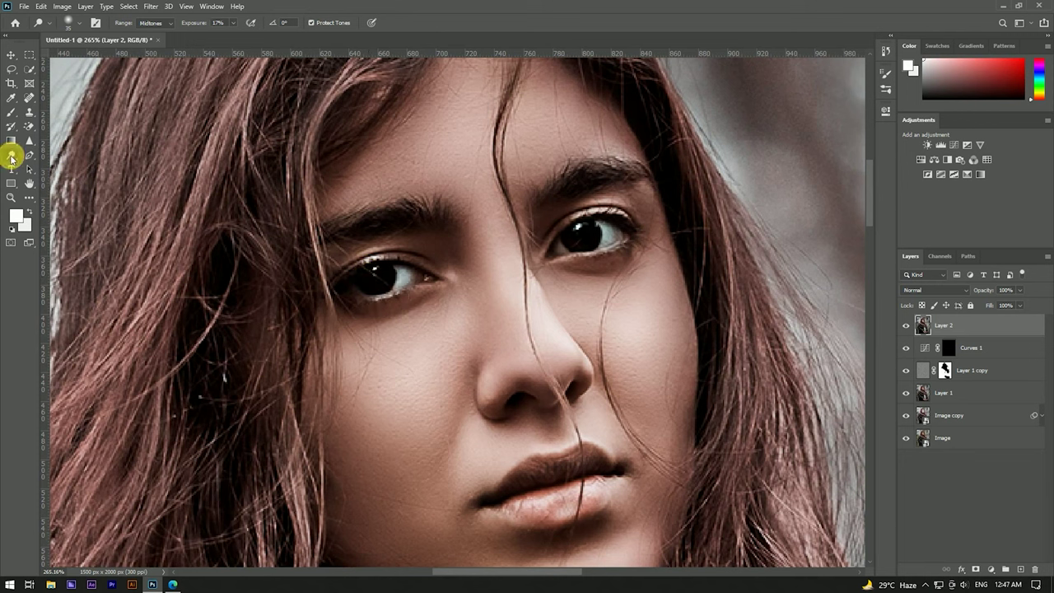
{"action": "left_click_drag", "start_coordinate": [11, 158], "coordinate": [26, 158]}
{"action": "left_click_drag", "start_coordinate": [411, 289], "coordinate": [402, 278]}
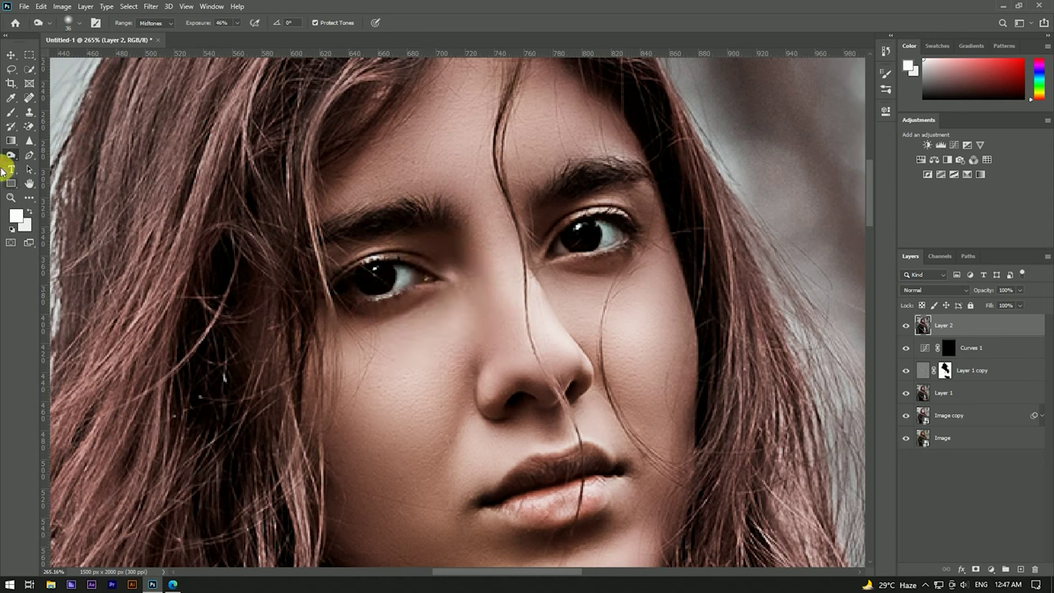
{"action": "right_click", "coordinate": [10, 156]}
{"action": "left_click", "coordinate": [50, 163]}
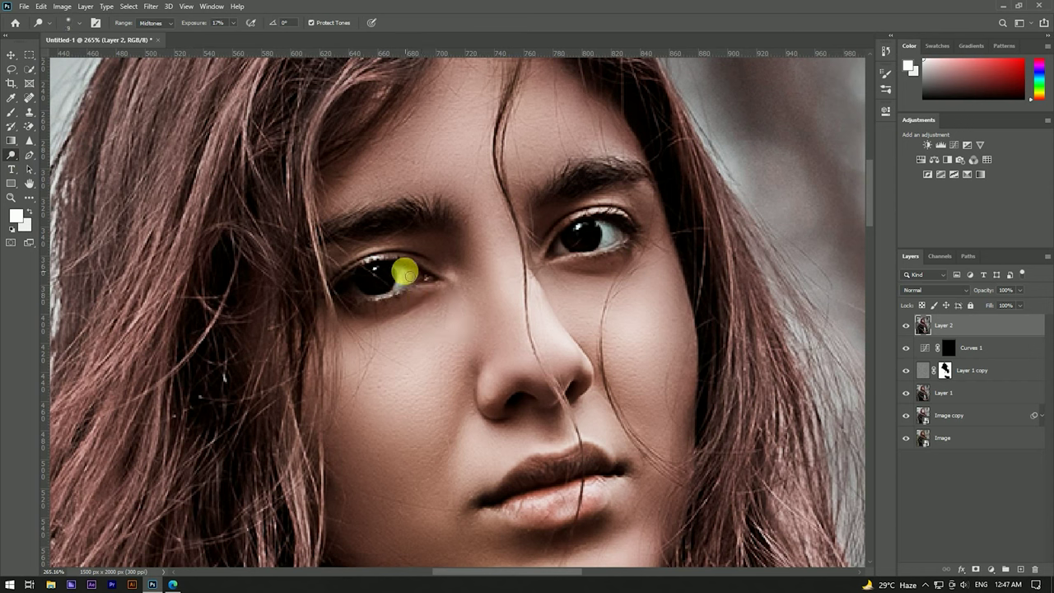
{"action": "left_click_drag", "start_coordinate": [406, 284], "coordinate": [421, 270]}
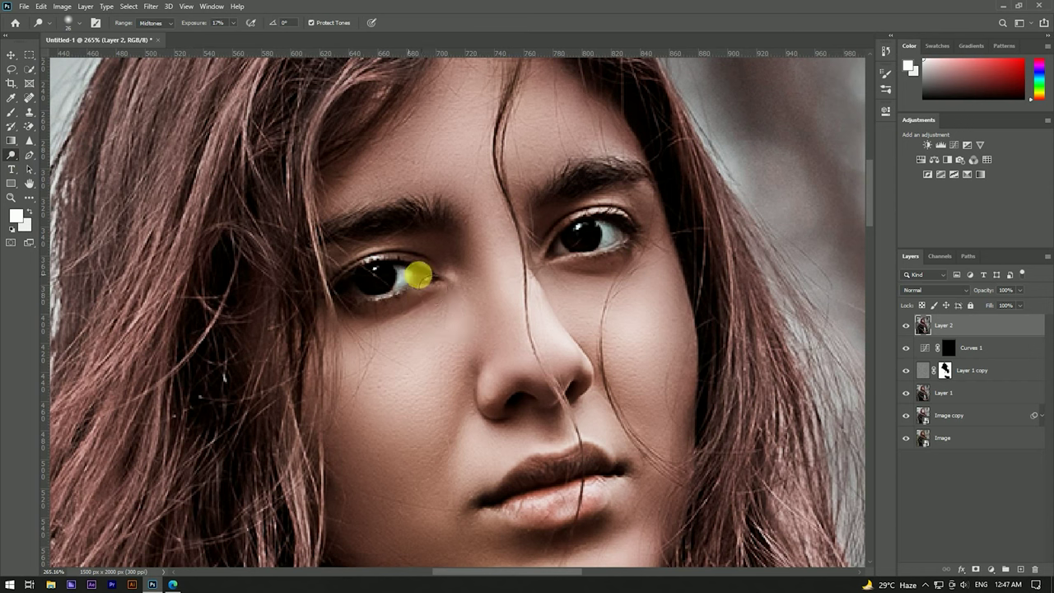
{"action": "mouse_move", "coordinate": [599, 234]}
{"action": "left_mouse_down"}
{"action": "mouse_move", "coordinate": [616, 245]}
{"action": "mouse_move", "coordinate": [555, 246]}
{"action": "mouse_move", "coordinate": [600, 228]}
{"action": "left_mouse_up"}
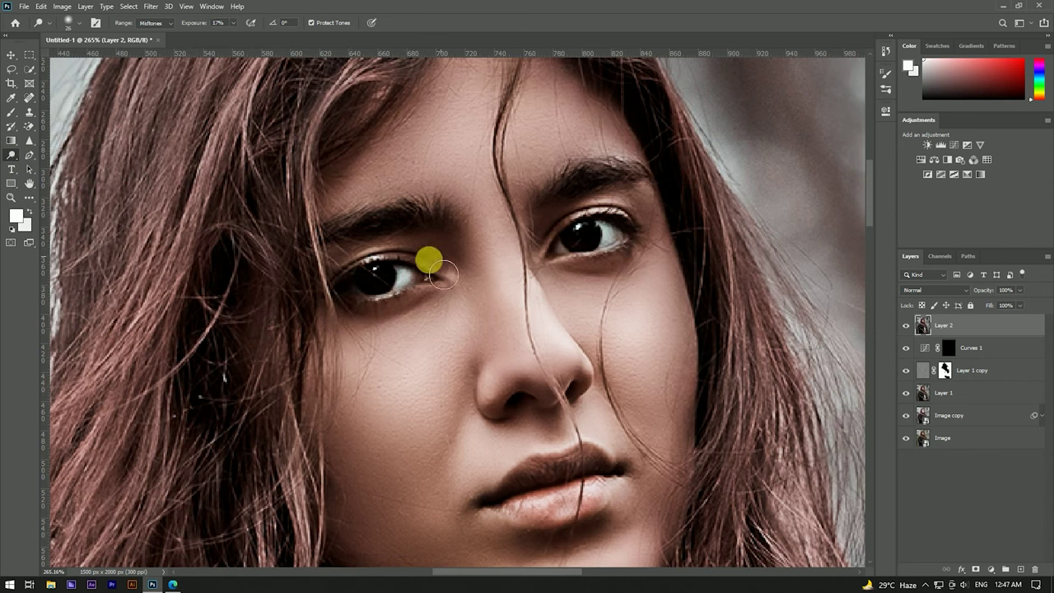
{"action": "scroll", "coordinate": [461, 202], "scroll_direction": "down", "scroll_amount": 2}
{"action": "scroll", "coordinate": [459, 207], "scroll_direction": "down", "scroll_amount": 2}
{"action": "scroll", "coordinate": [464, 176], "scroll_direction": "down", "scroll_amount": 2}
{"action": "scroll", "coordinate": [474, 198], "scroll_direction": "down", "scroll_amount": 1}
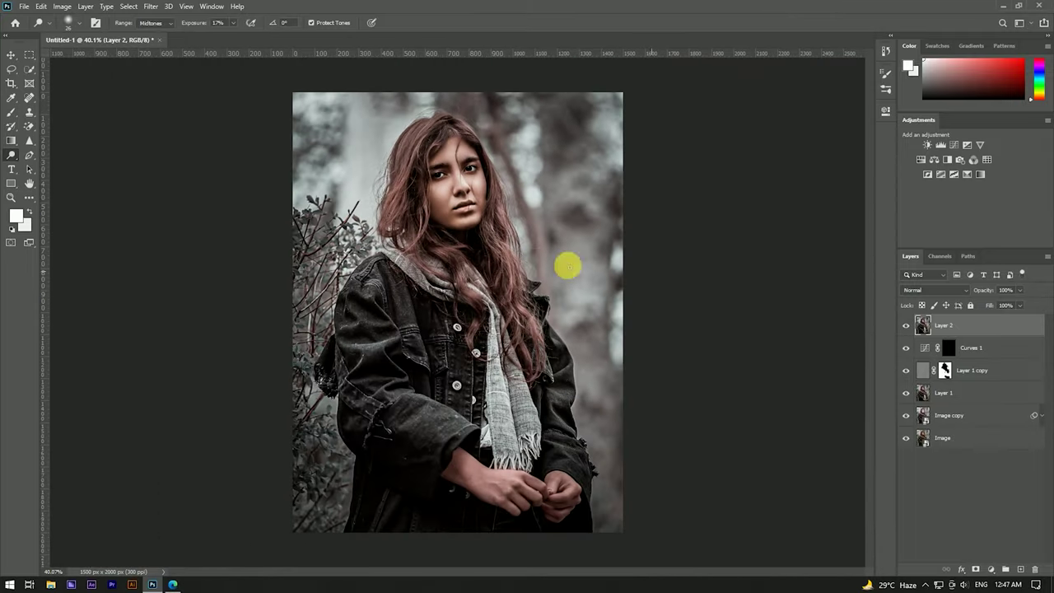
Convert Layer 2 into a smart object
{"action": "key", "text": "v"}
{"action": "right_click", "coordinate": [987, 328]}
{"action": "left_click", "coordinate": [858, 263]}
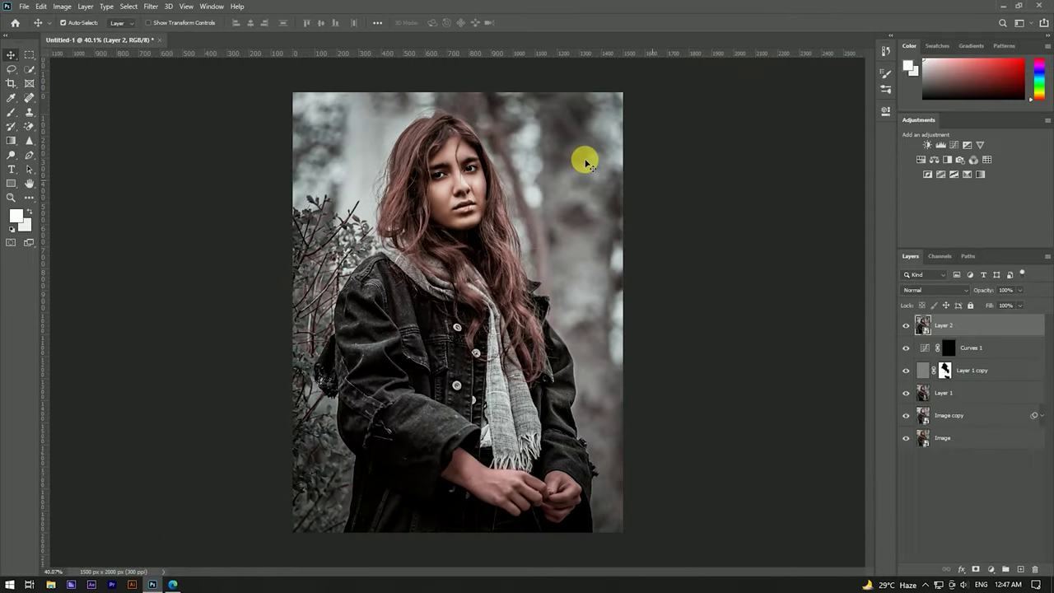
Apply a Camera Raw filter with Exposure +0.35 and a -19 post-crop vignette
{"action": "left_click", "coordinate": [150, 7]}
{"action": "left_click", "coordinate": [186, 73]}
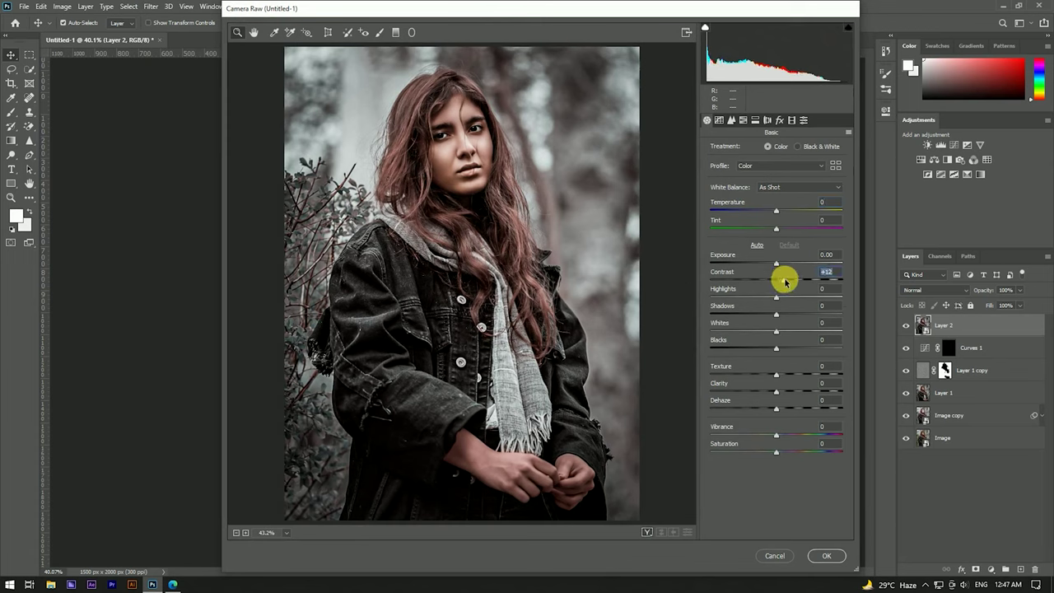
{"action": "left_click_drag", "start_coordinate": [779, 266], "coordinate": [782, 267]}
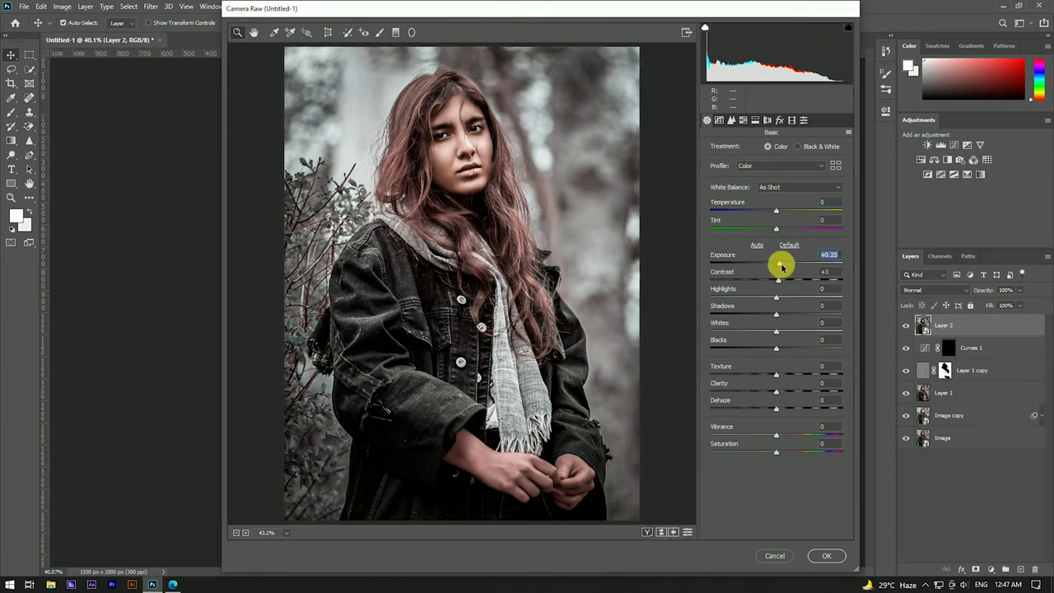
{"action": "left_click", "coordinate": [780, 120]}
{"action": "left_click_drag", "start_coordinate": [776, 254], "coordinate": [765, 254]}
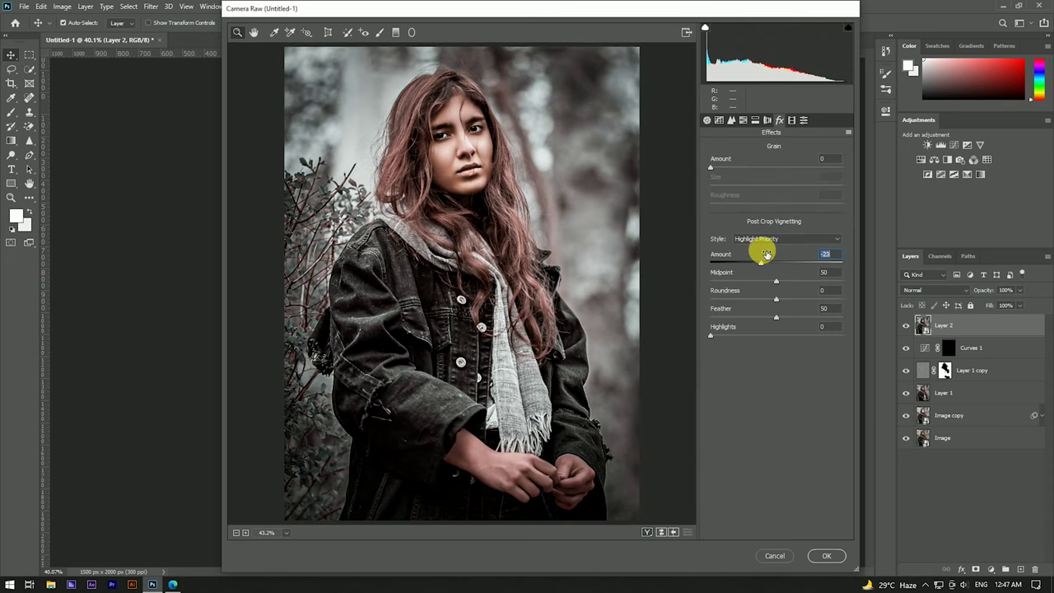
{"action": "left_click", "coordinate": [827, 556]}
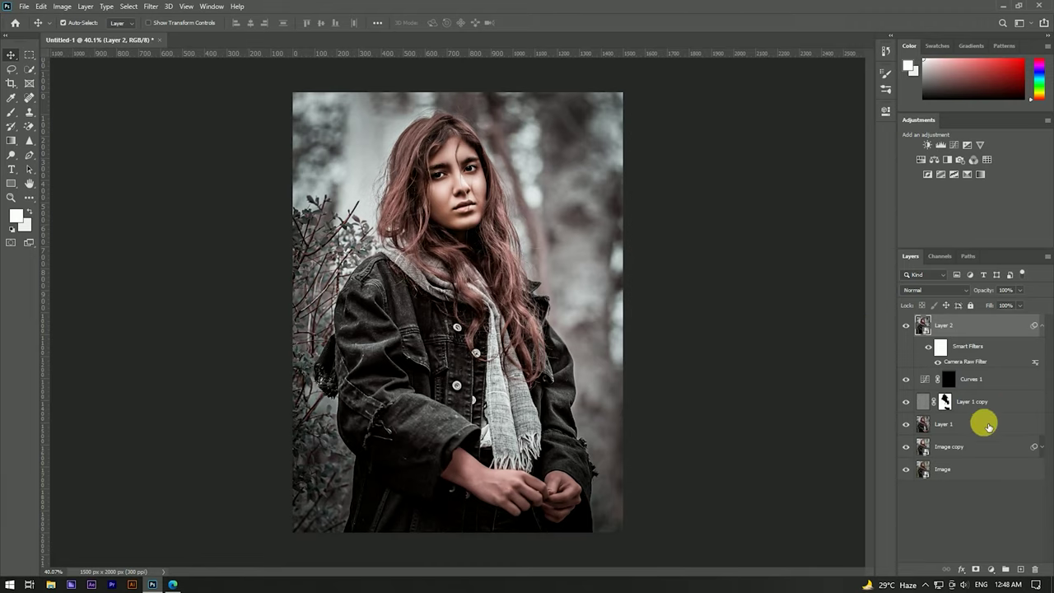
Group Layer 2 through Image copy into Group 1, then toggle its visibility to compare before and after
{"action": "left_click", "coordinate": [964, 445], "text": "shift"}
{"action": "key", "text": "ctrl+g"}
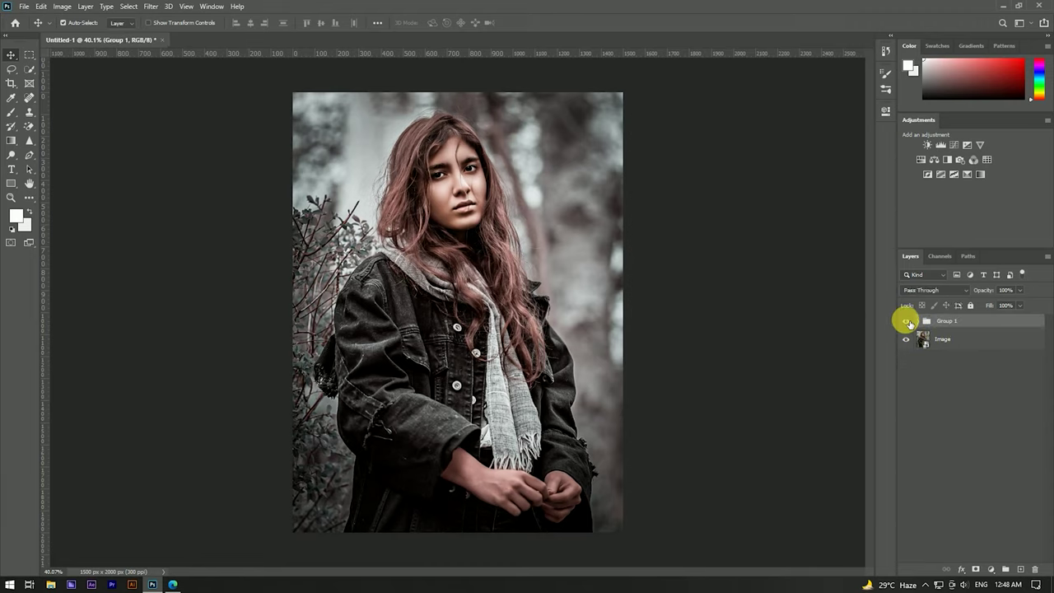
{"action": "left_click", "coordinate": [907, 321]}
{"action": "left_click", "coordinate": [907, 321]}
{"action": "left_click", "coordinate": [906, 321]}
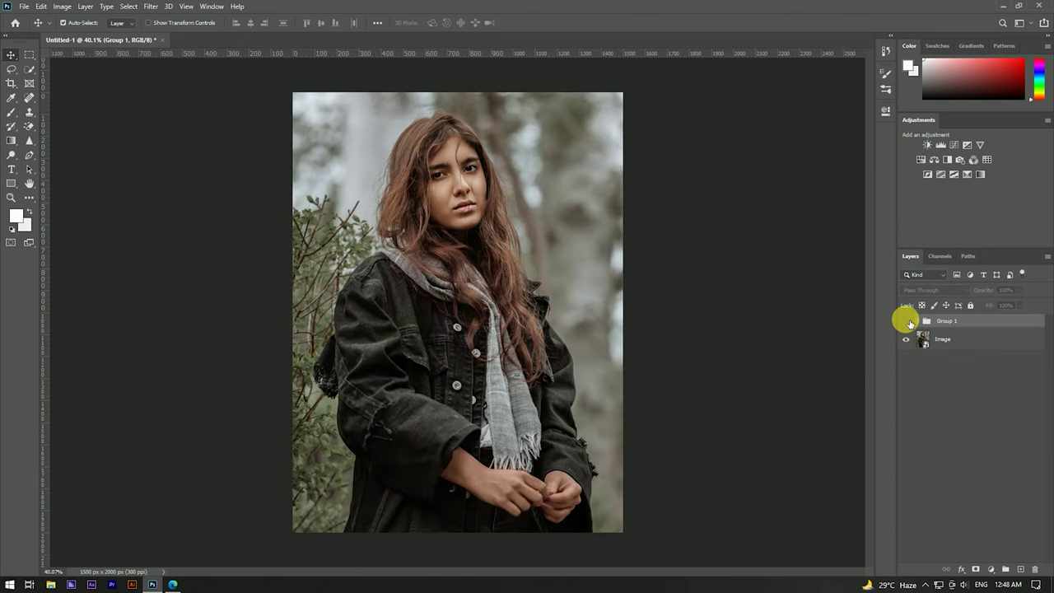
{"action": "left_click", "coordinate": [907, 322]}
{"action": "left_click", "coordinate": [907, 321]}
{"action": "scroll", "coordinate": [497, 165], "scroll_direction": "up", "scroll_amount": 5}
{"action": "scroll", "coordinate": [497, 164], "scroll_direction": "down", "scroll_amount": 5}
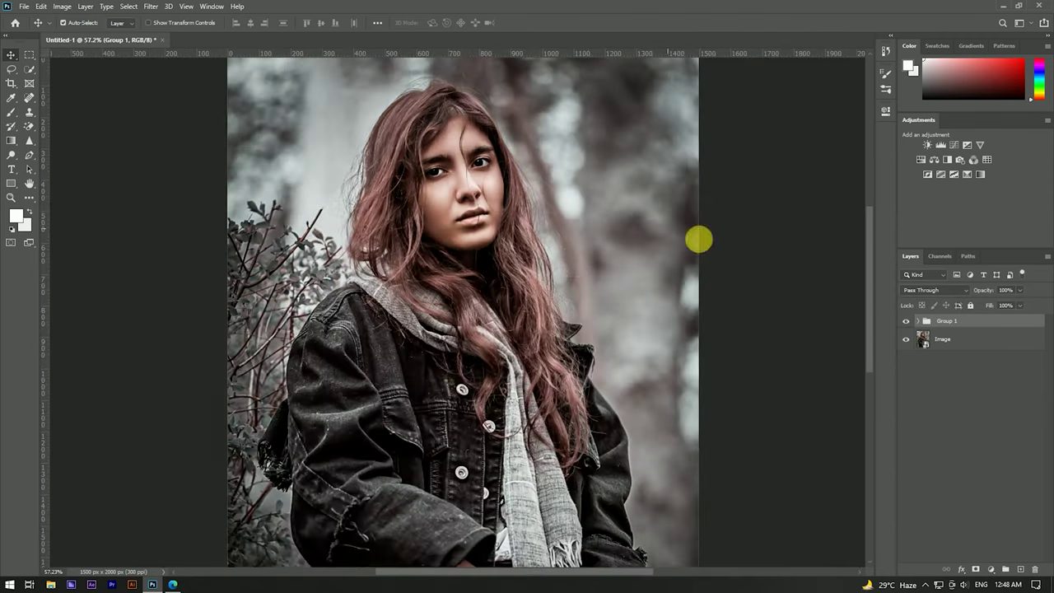
{"action": "left_click", "coordinate": [906, 322]}
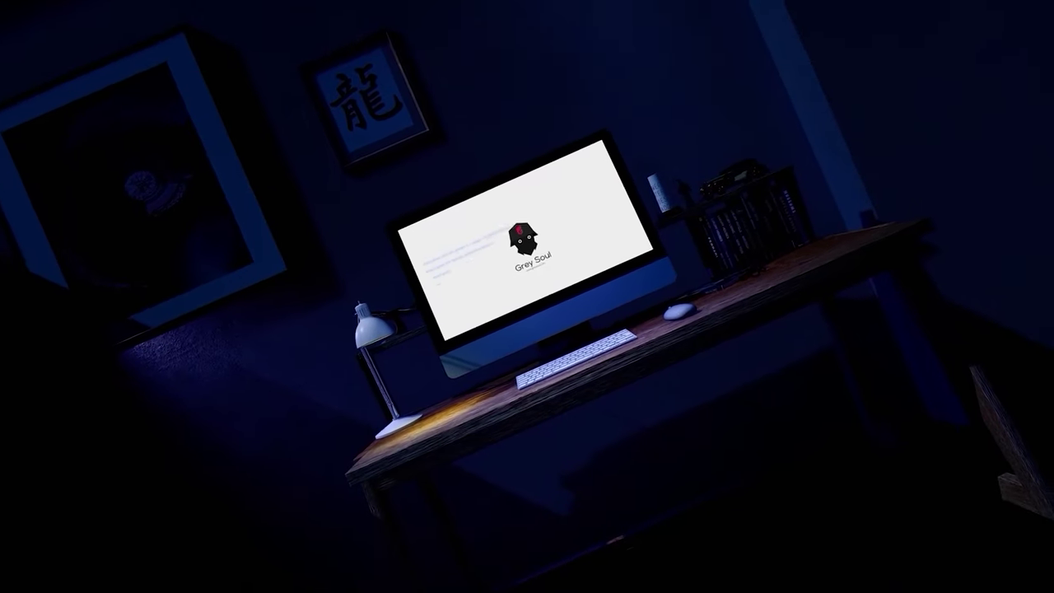